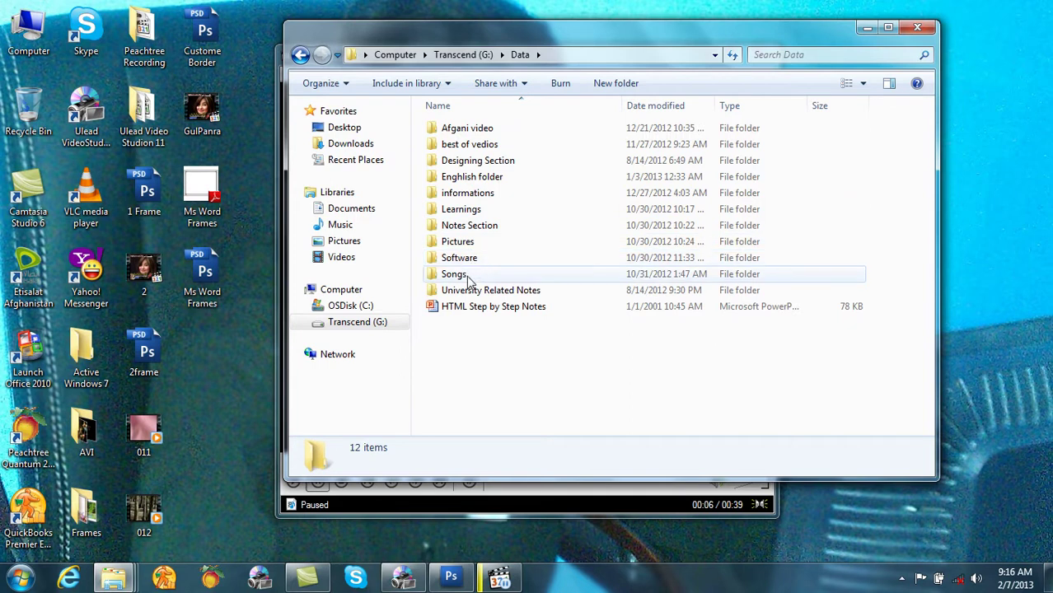
Step: Browse through Learnings, Ms Office and My Learning into the Impotant to see folder
double_click(462, 210)
scroll(476, 395, "down", 3)
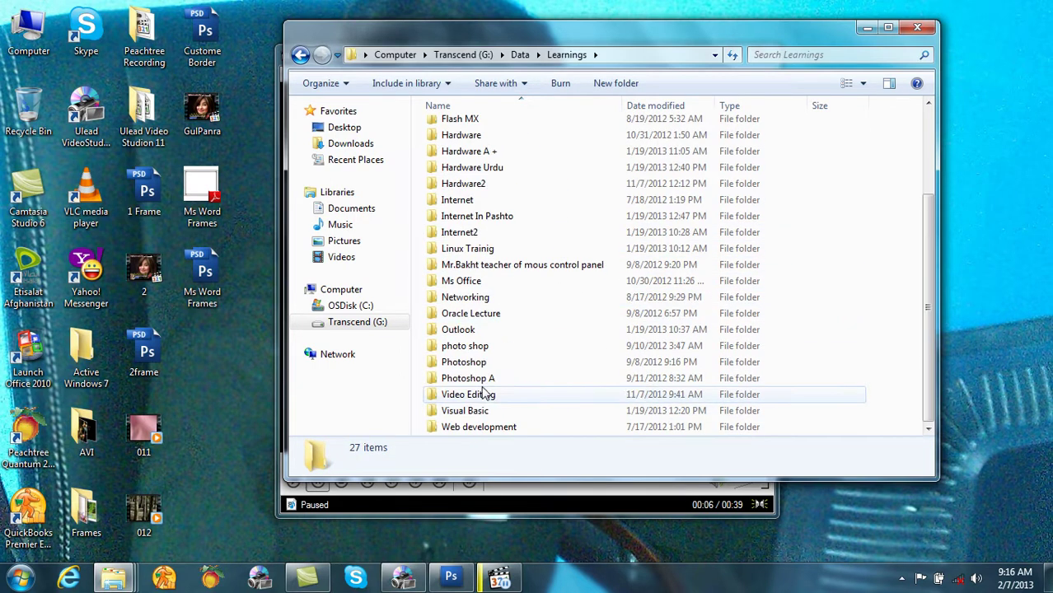
double_click(463, 279)
left_click(468, 307)
double_click(466, 322)
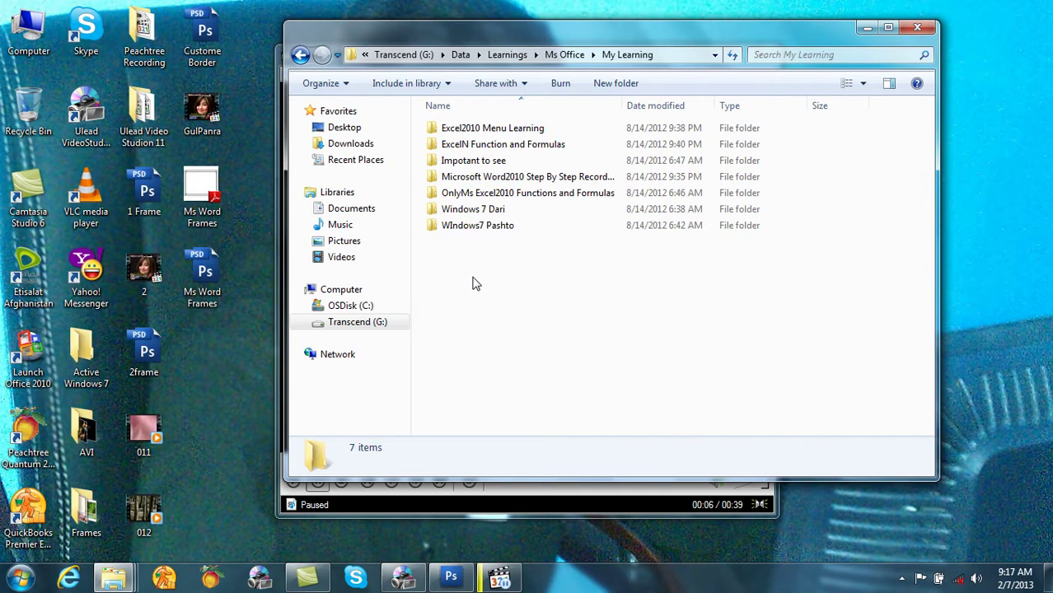
double_click(481, 161)
left_click(498, 577)
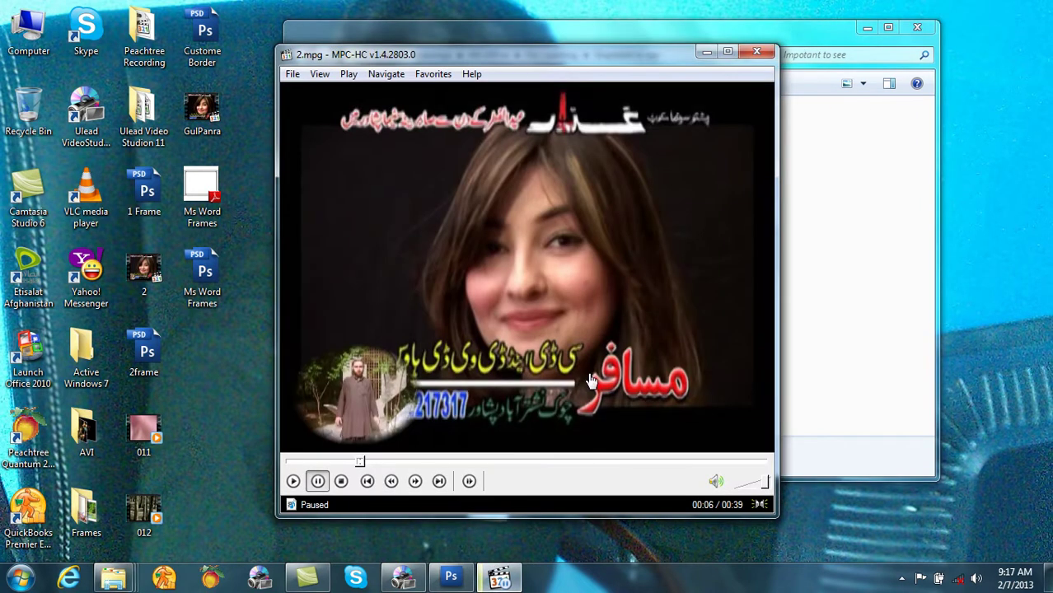
Step: Play Excel Function+Formulas in MPC-HC, pausing and resuming it twice
left_click_drag(595, 52, 697, 222)
double_click(504, 157)
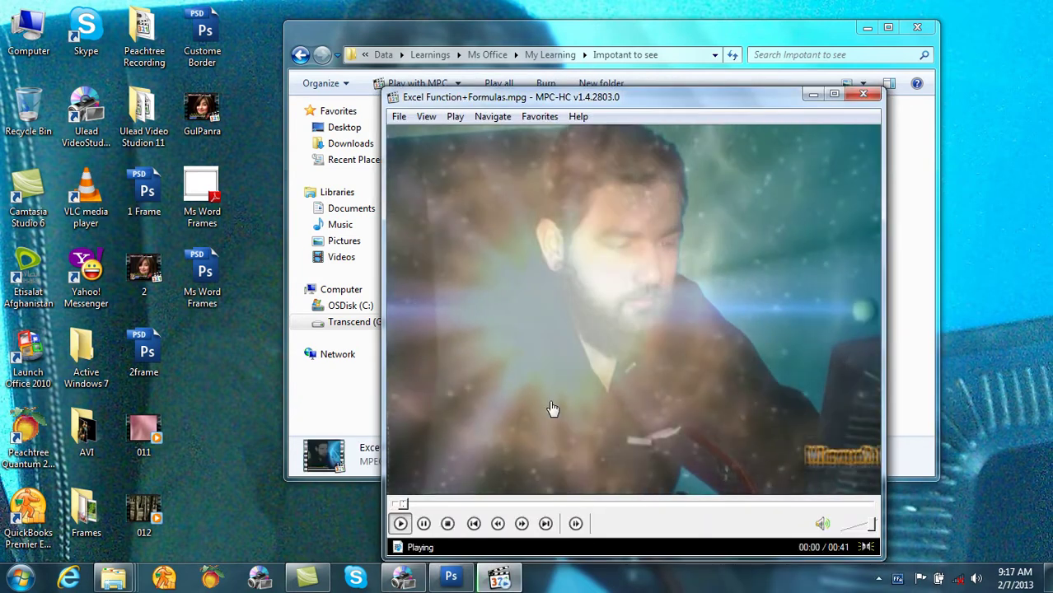
left_click(583, 463)
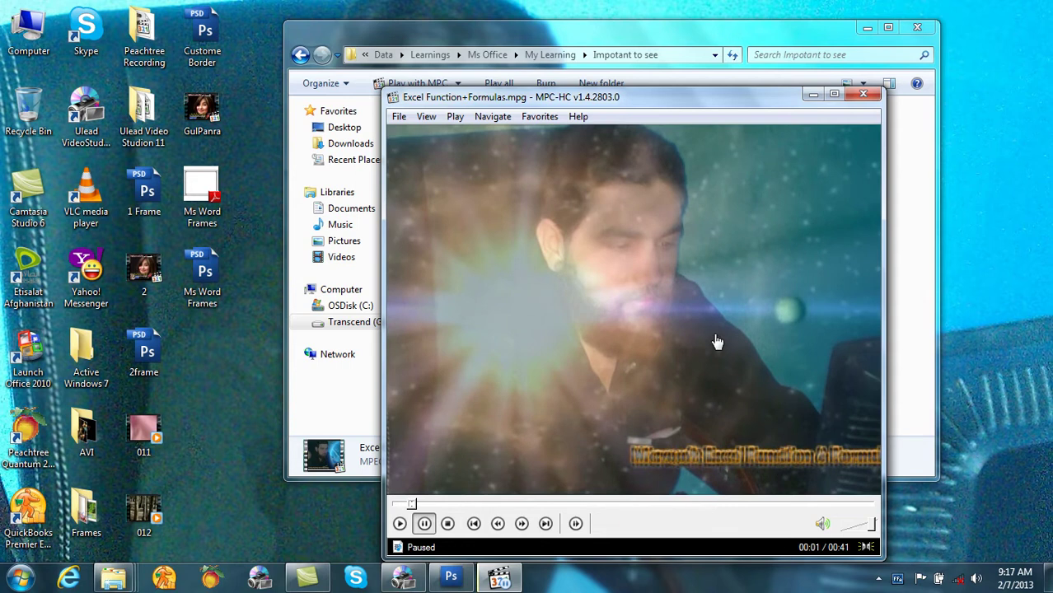
left_click(717, 342)
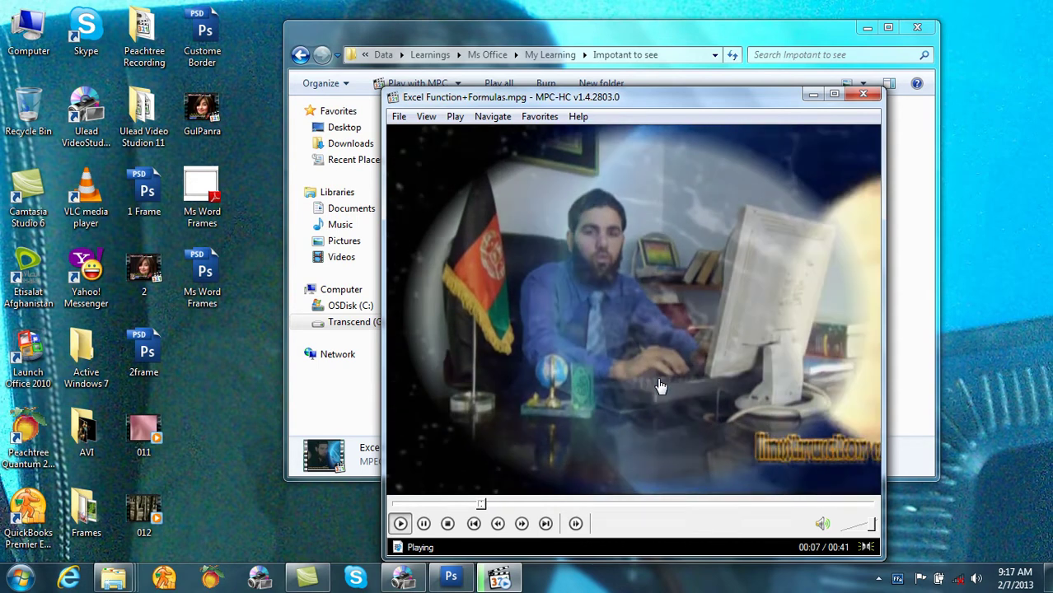
left_click(636, 414)
left_click(709, 361)
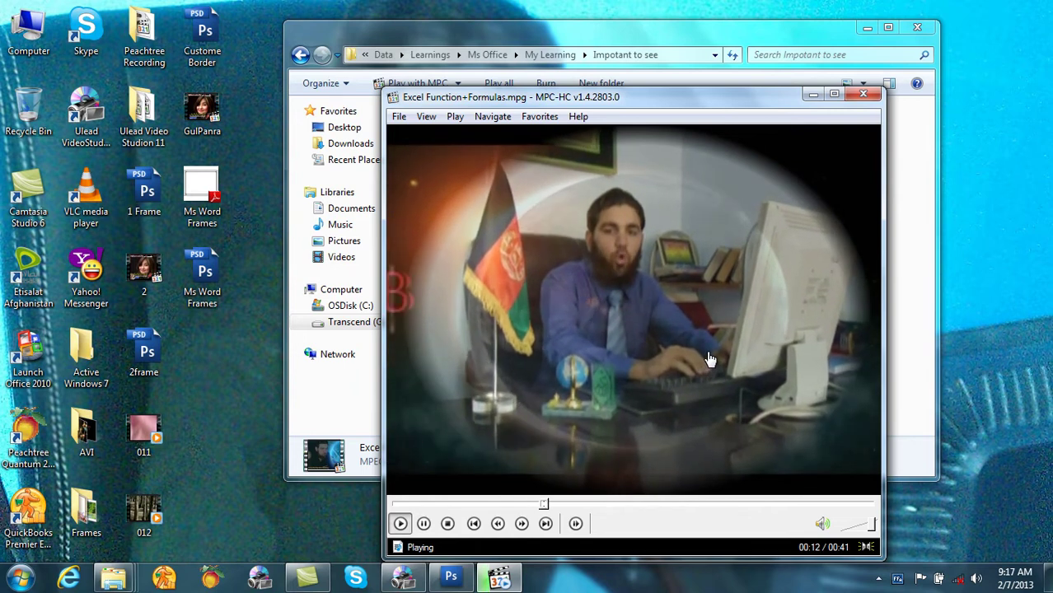
Step: Skip to about 26 seconds, pause near the end, then close MPC-HC and Explorer
left_click(709, 502)
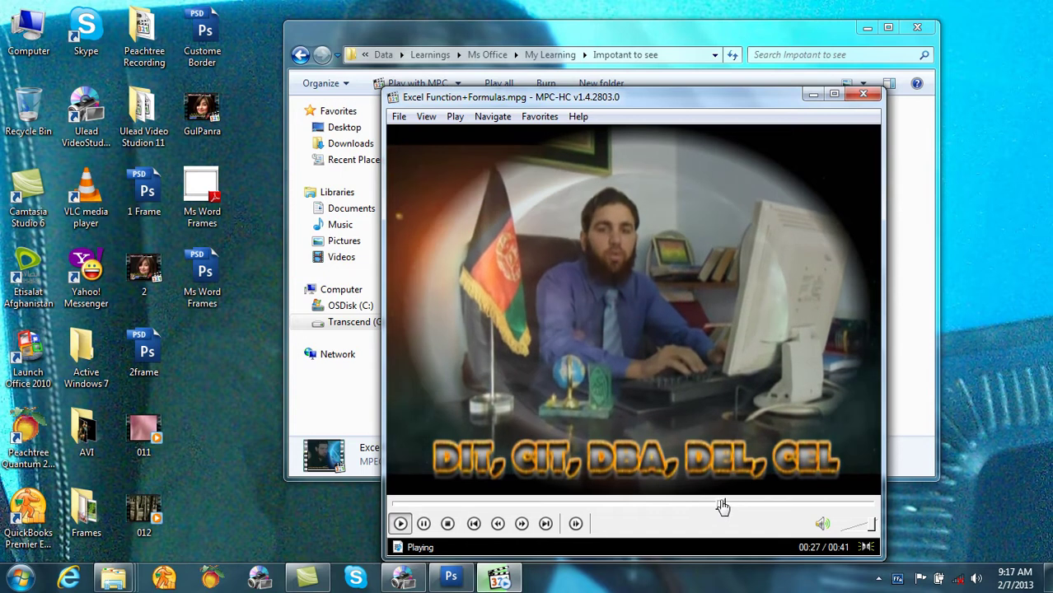
left_click(564, 470)
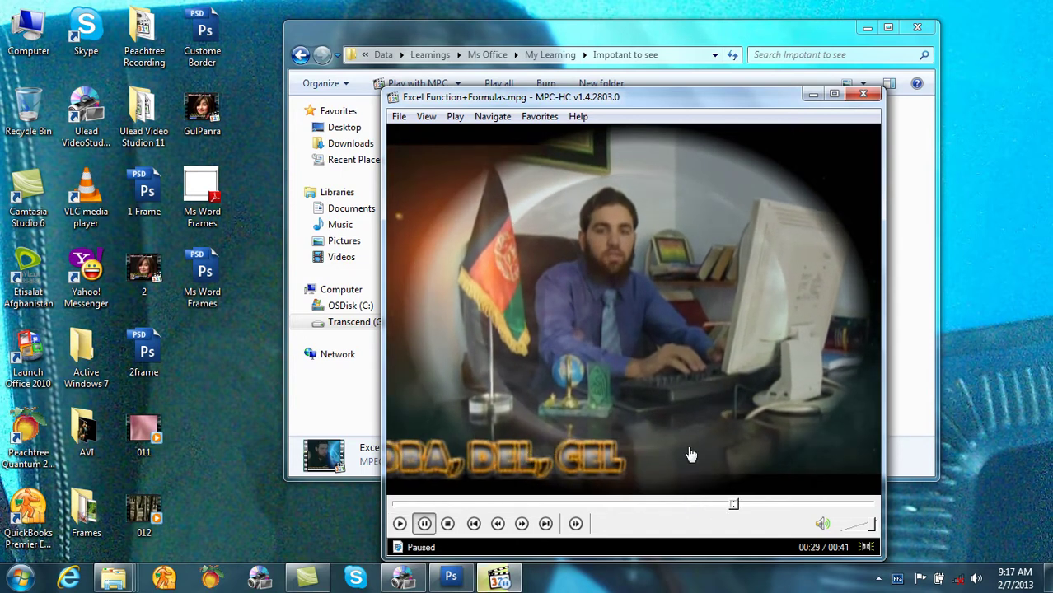
left_click(693, 370)
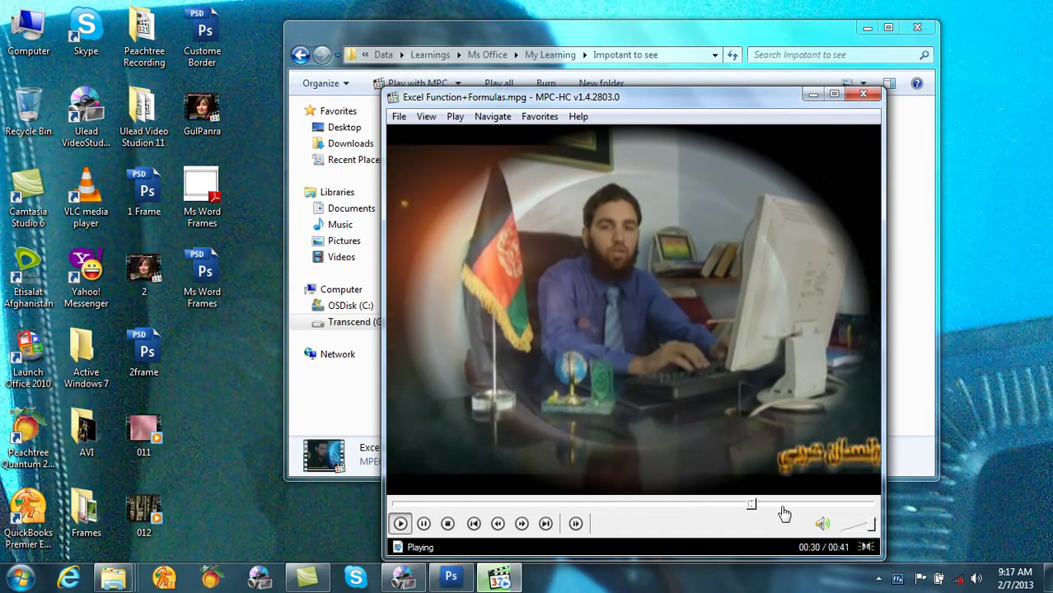
left_click(731, 286)
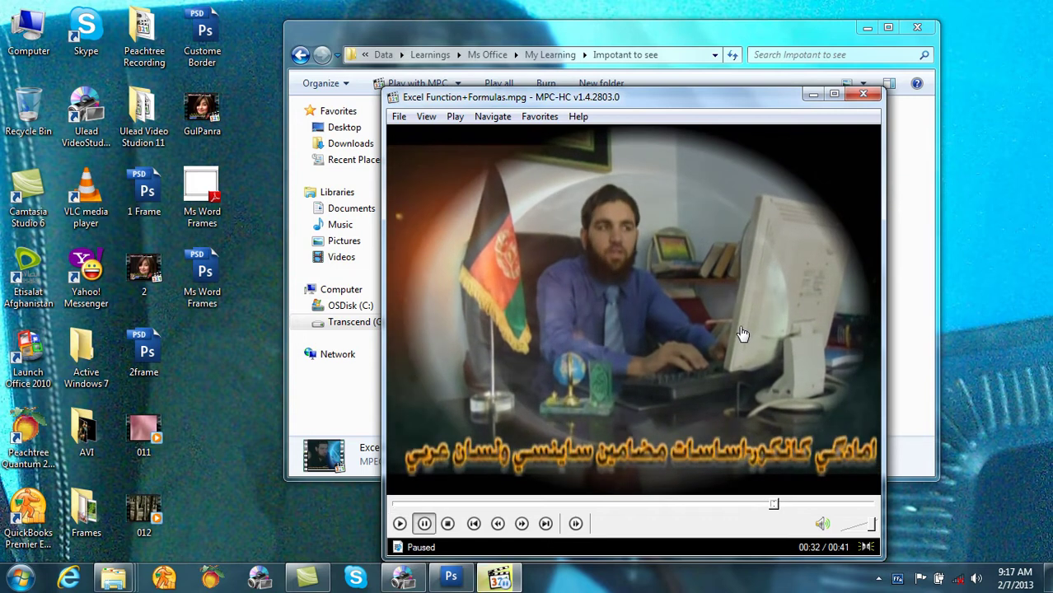
left_click(862, 97)
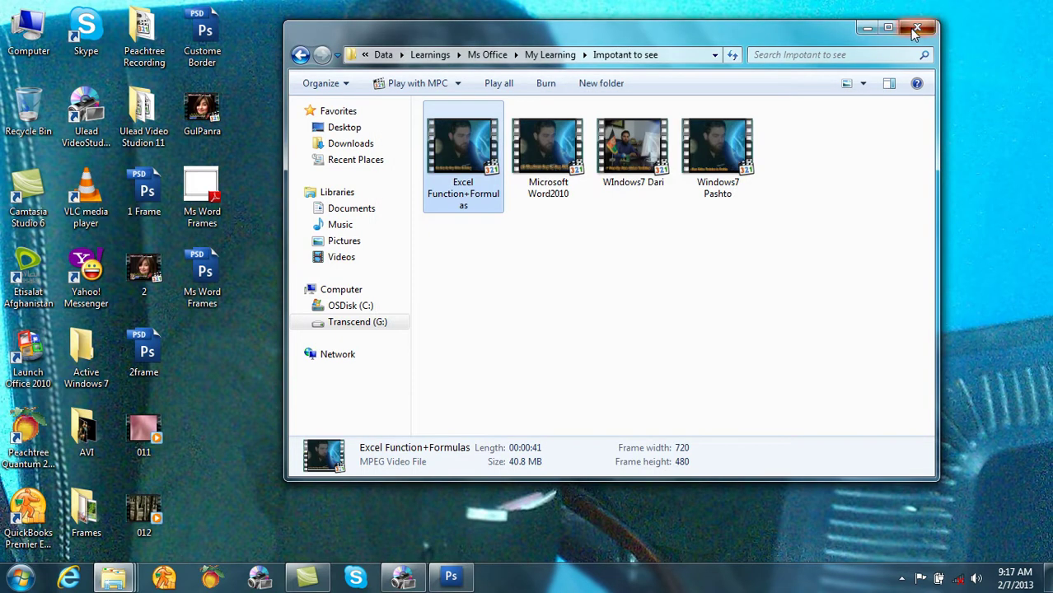
left_click(916, 29)
Step: Delete the Ms Word Frames overlay clip and the 2.mpg clip from the timeline
right_click(151, 509)
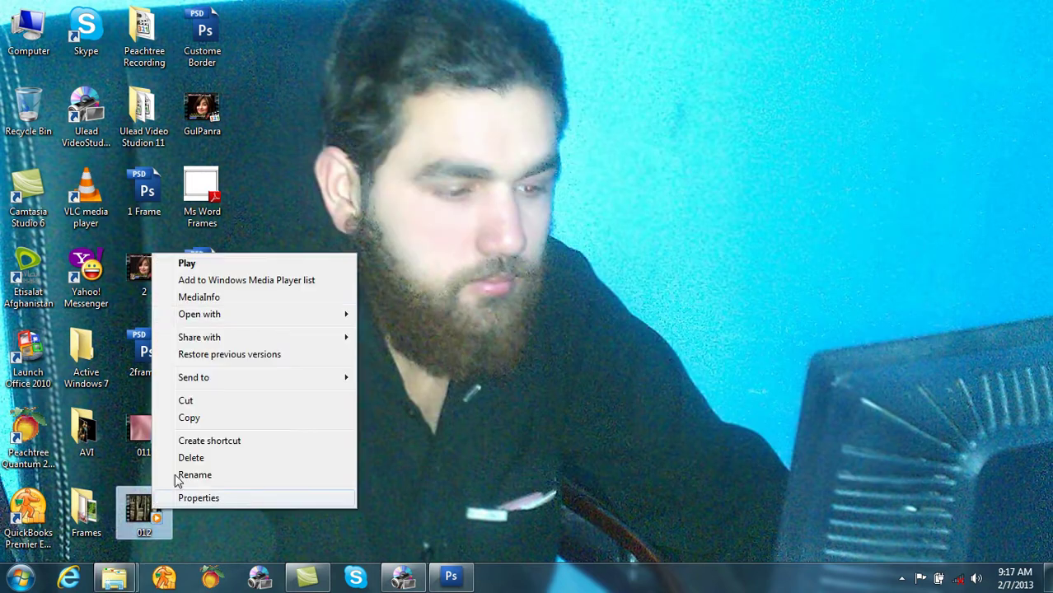
left_click(403, 577)
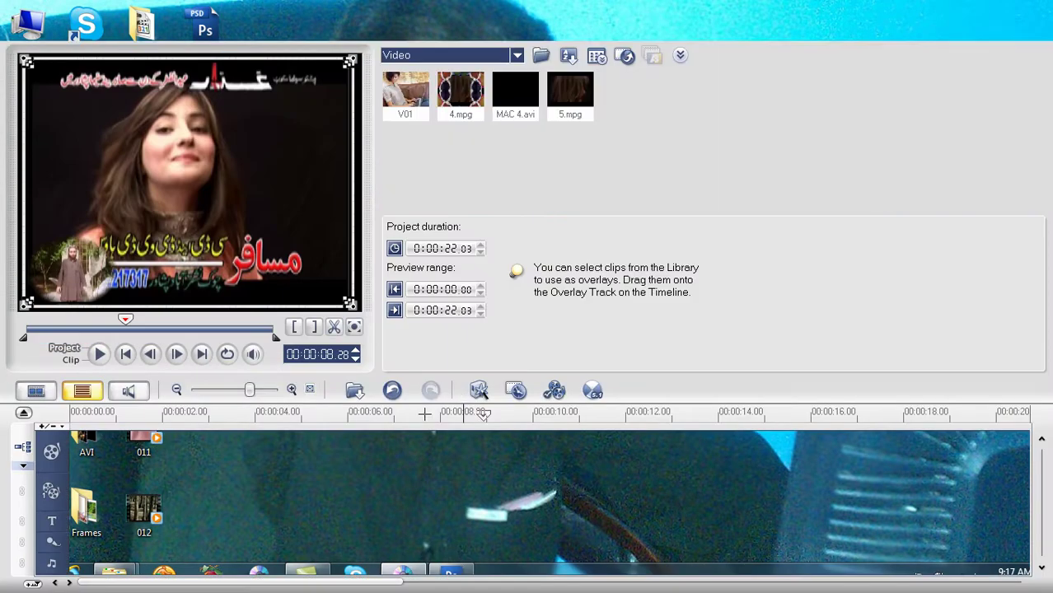
left_click(215, 491)
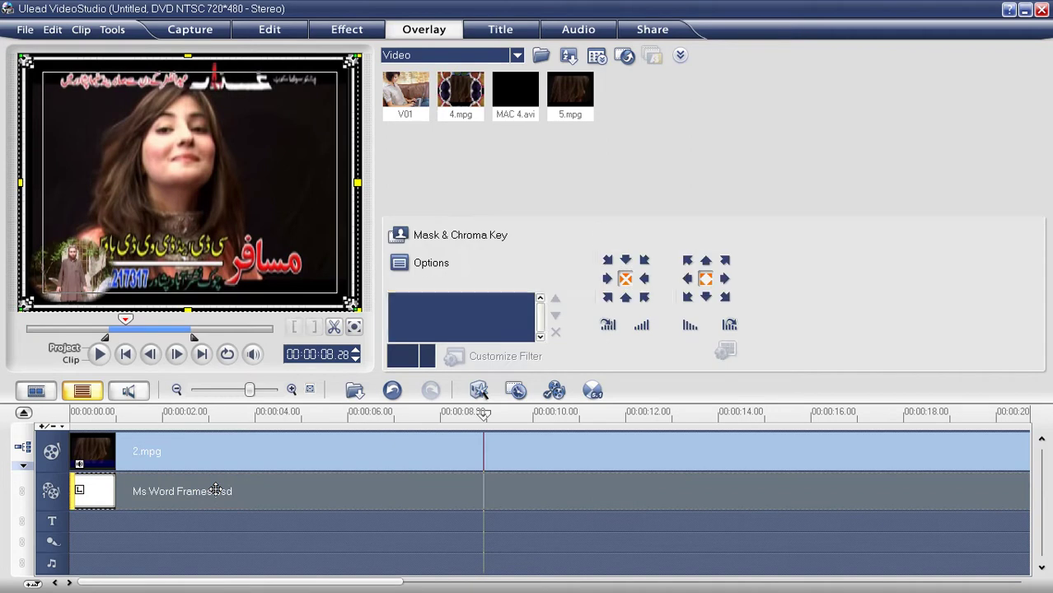
key("Delete")
left_click(232, 454)
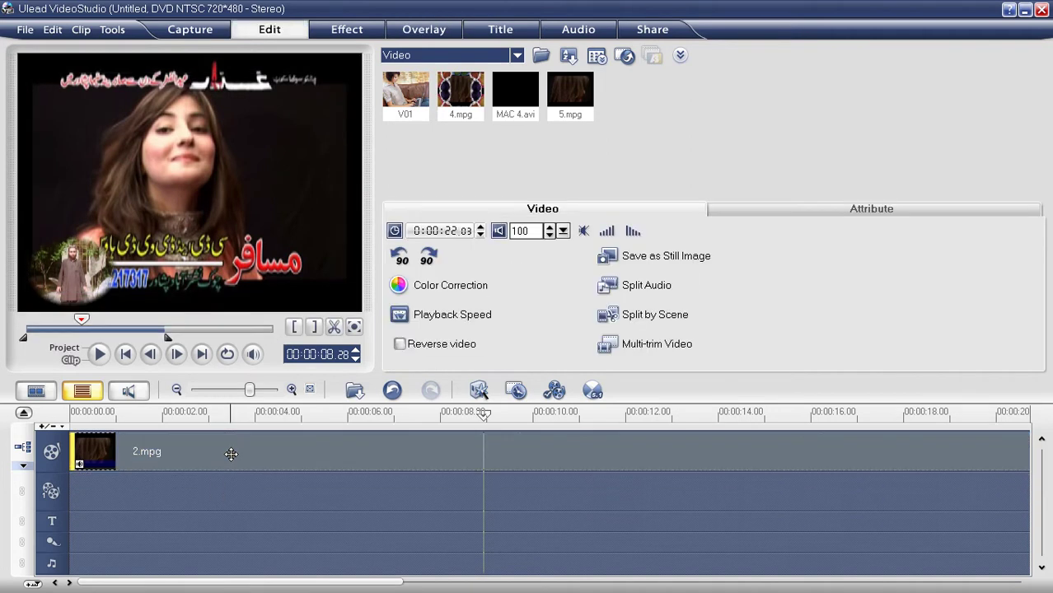
key("Delete")
Step: Insert the 012 video onto the timeline and play the project preview
left_click(354, 390)
left_click(375, 410)
left_click_drag(786, 247, 789, 379)
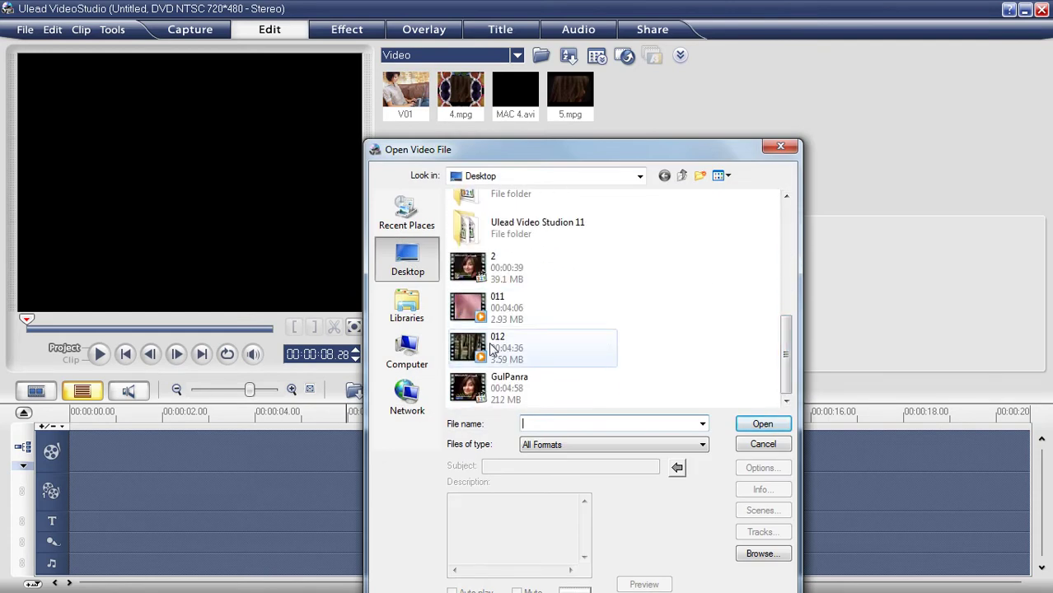
double_click(492, 350)
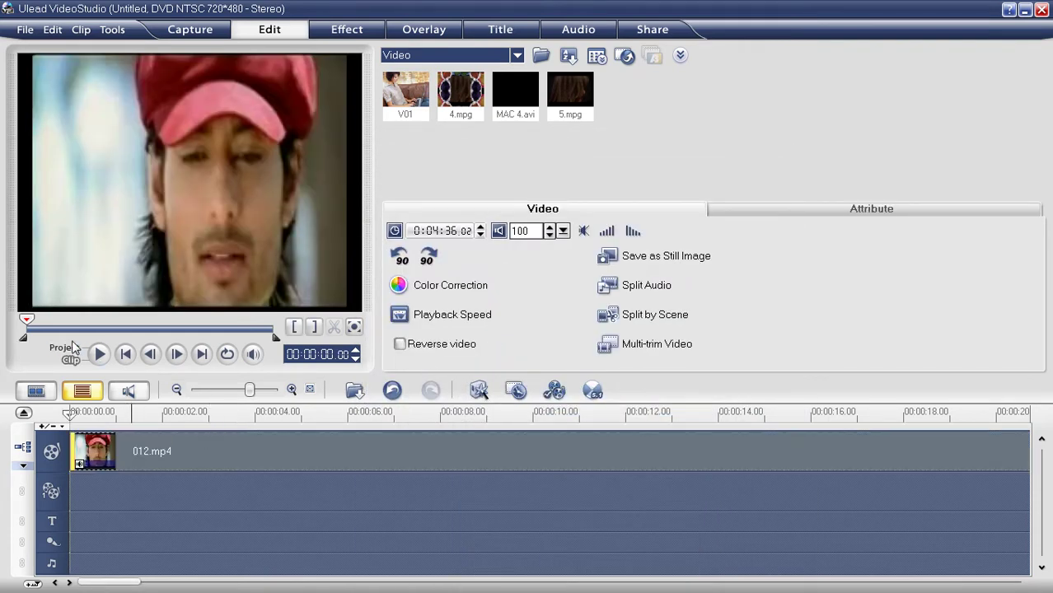
left_click(66, 350)
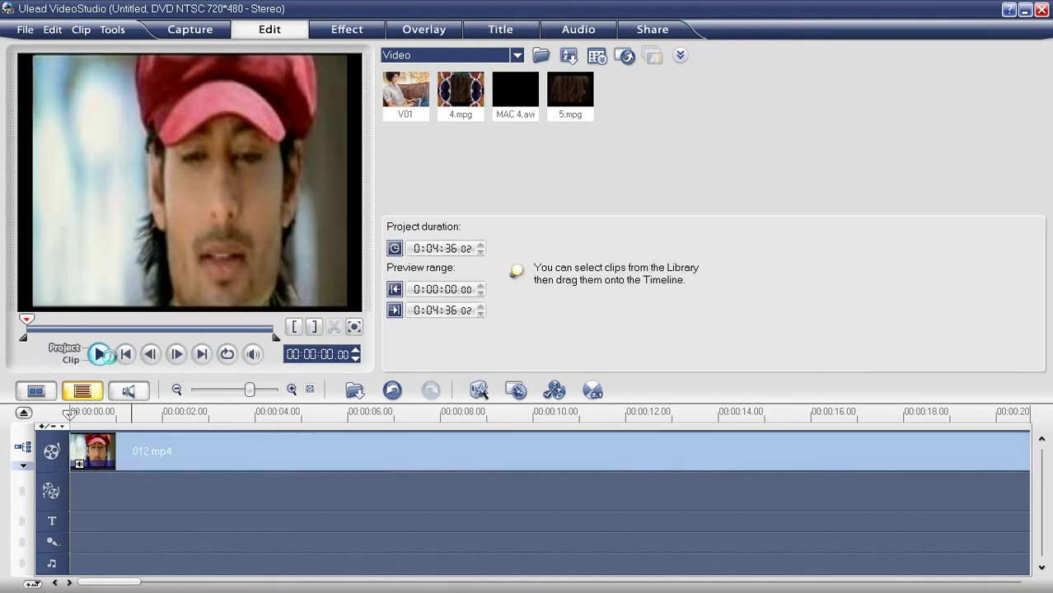
left_click(100, 354)
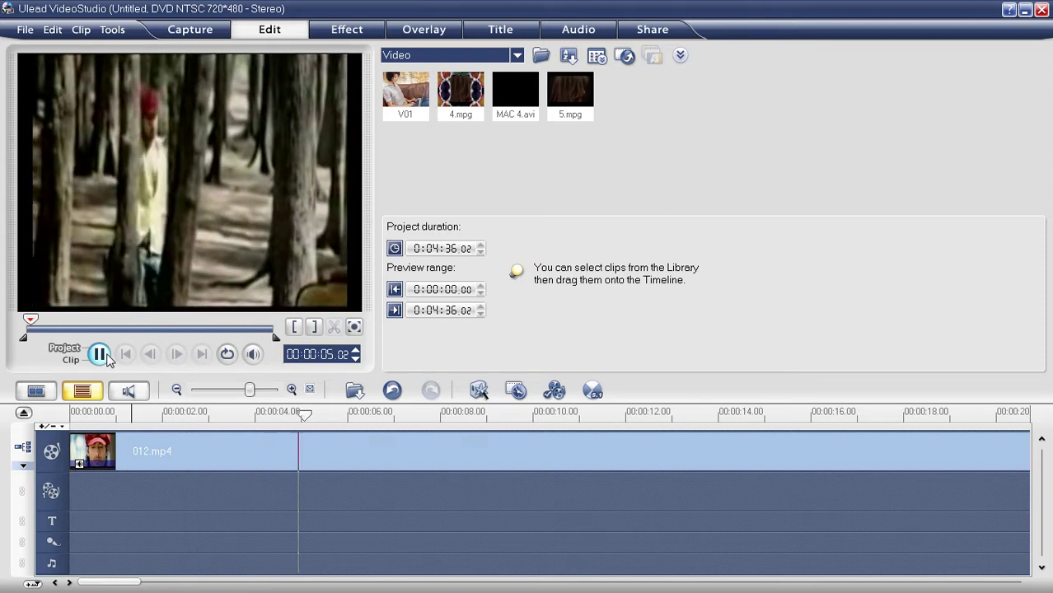
Step: Stop playback at about 00:00:05, then open and dismiss the Edit menu
key("space")
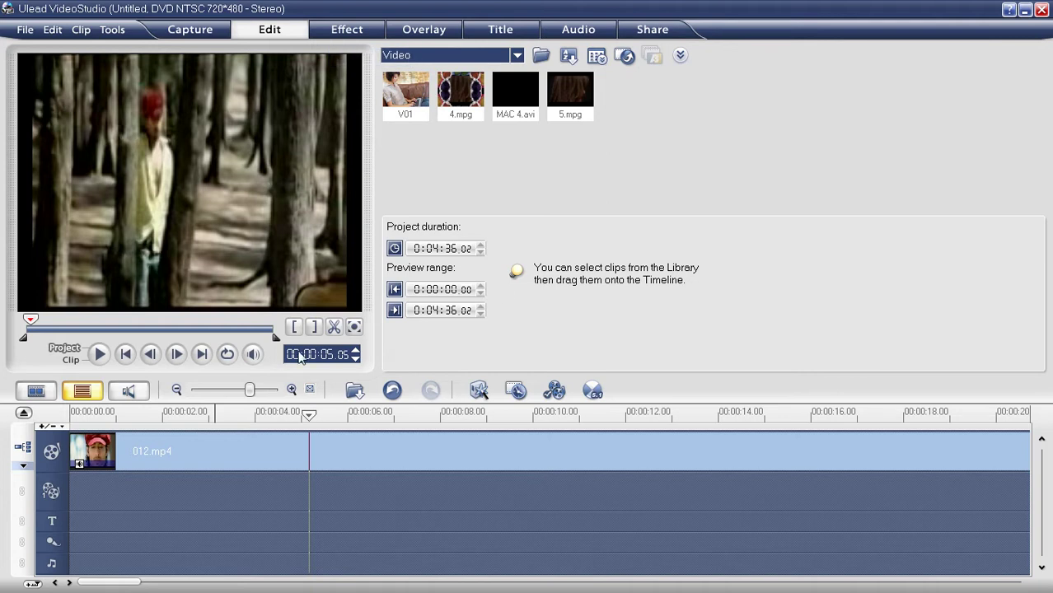
left_click(54, 30)
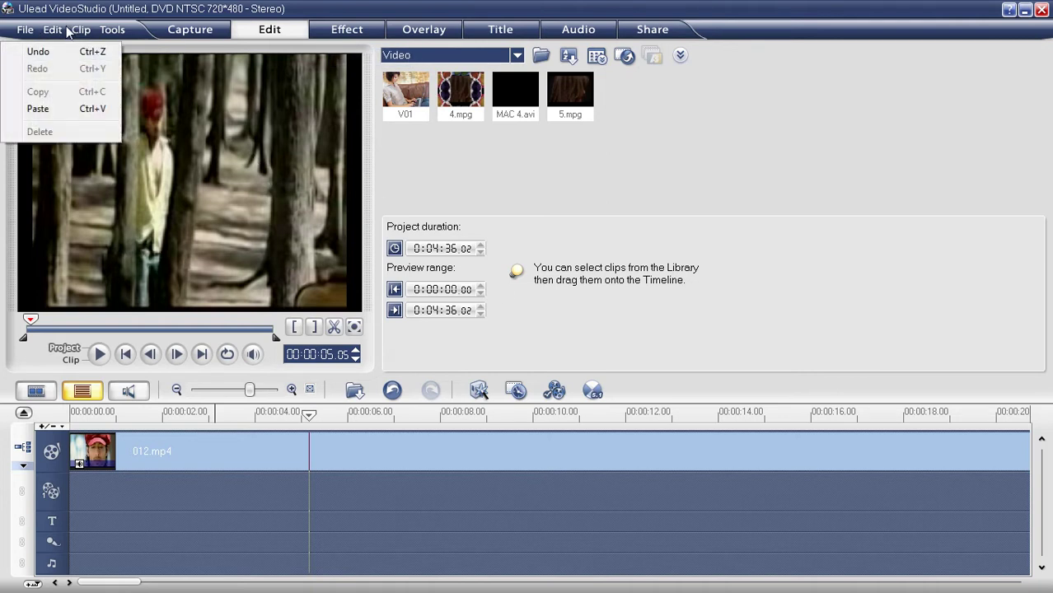
left_click(534, 159)
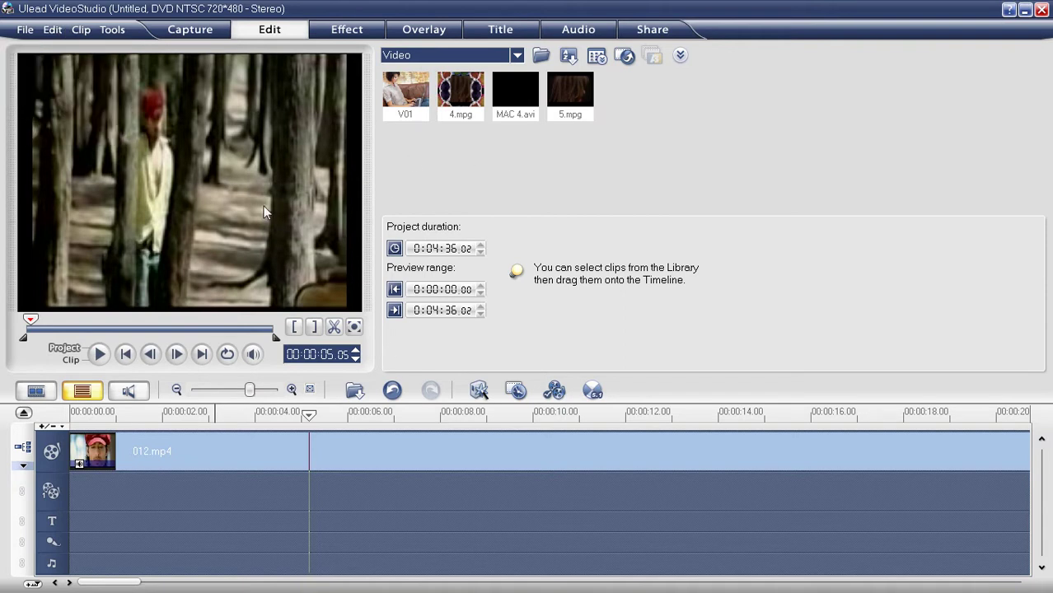
Step: Drag the WAR OF THE WORLDS preset from the Title library to the start of the title track
left_click(501, 30)
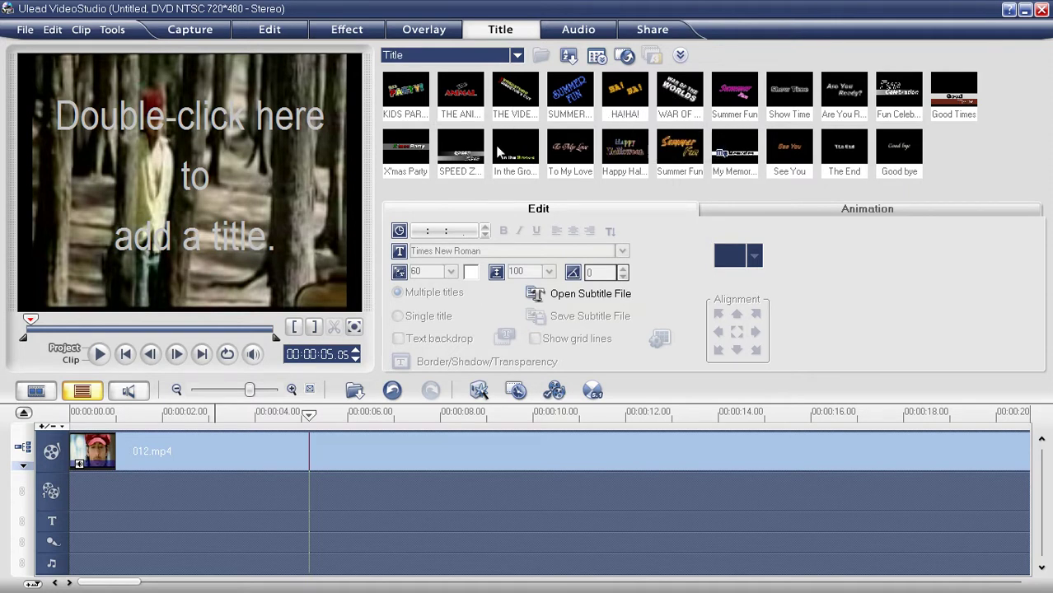
left_click_drag(692, 97, 86, 526)
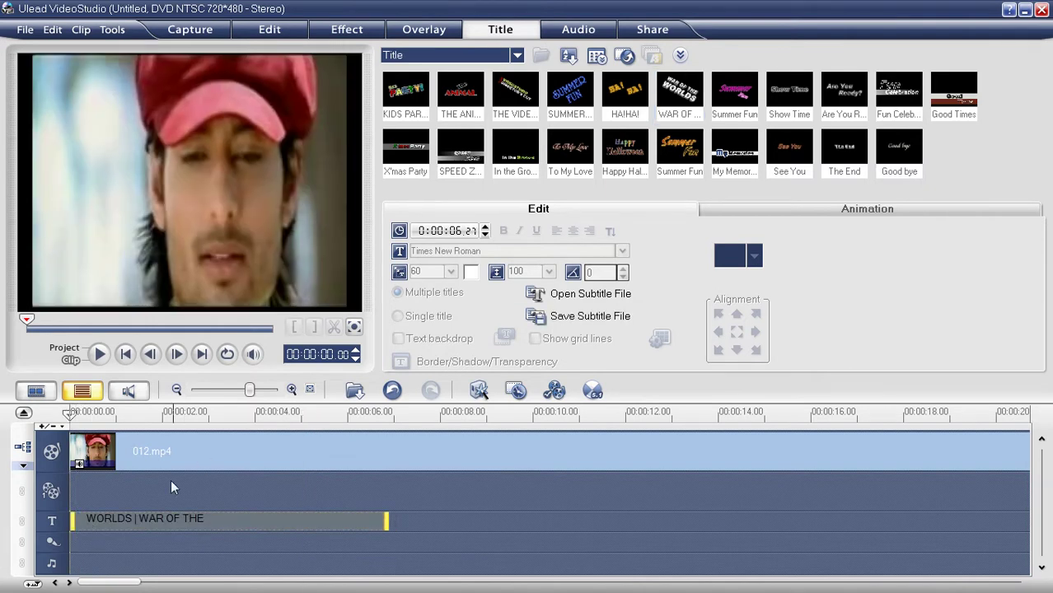
Step: Replace the title's WAR OF THE line with 'Edited by'
left_click(164, 521)
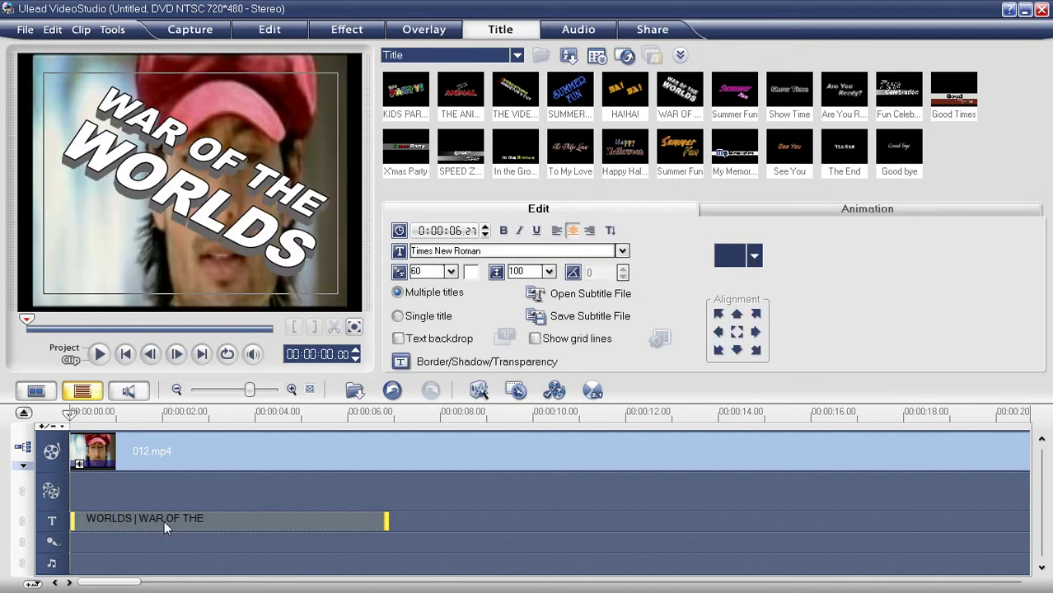
double_click(234, 173)
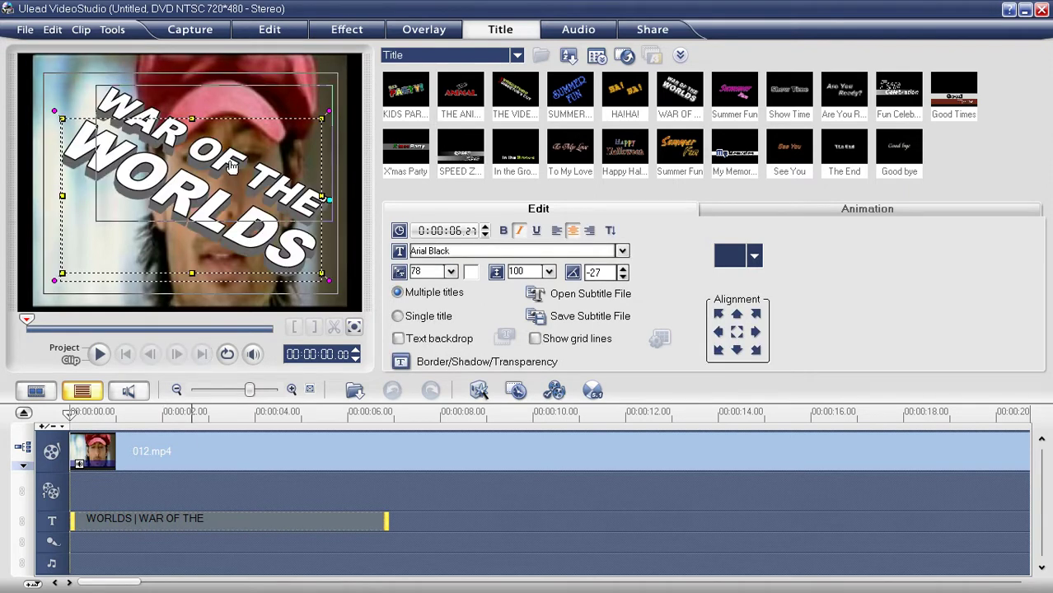
left_click(91, 164)
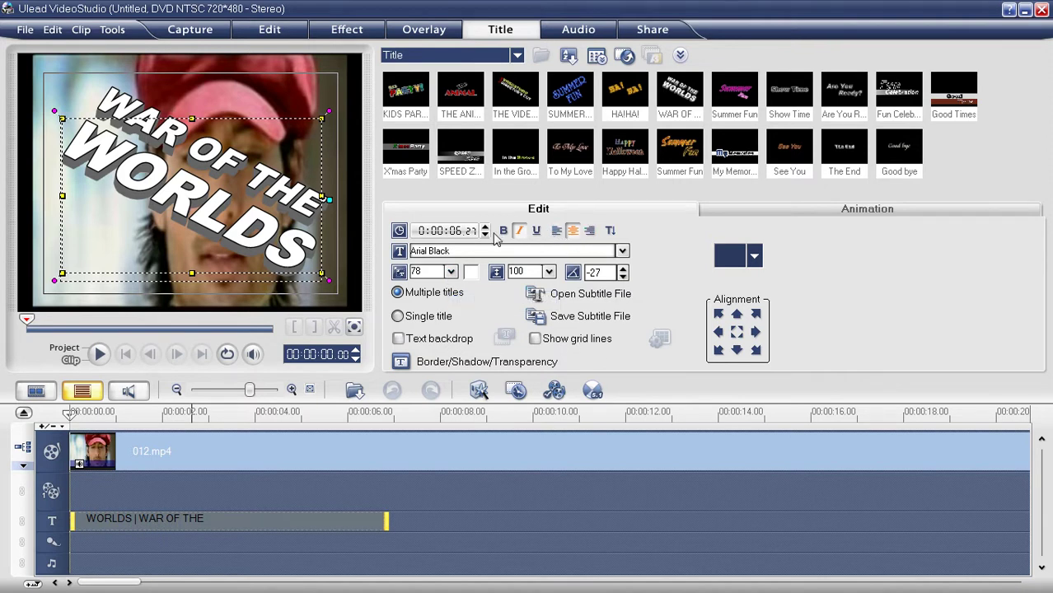
double_click(249, 165)
left_click_drag(330, 155, 26, 128)
key("Delete")
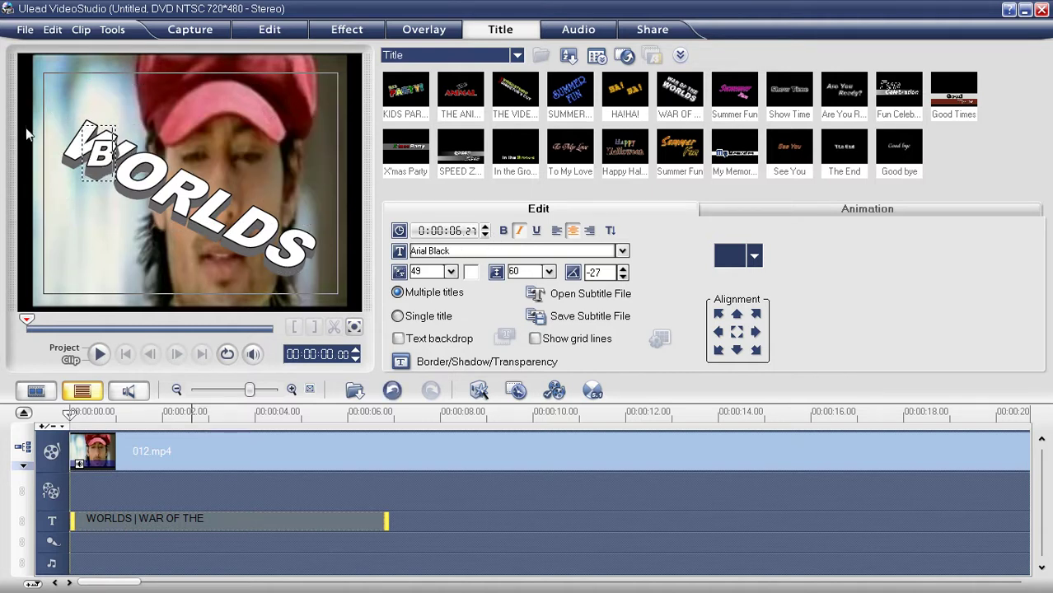
type("E")
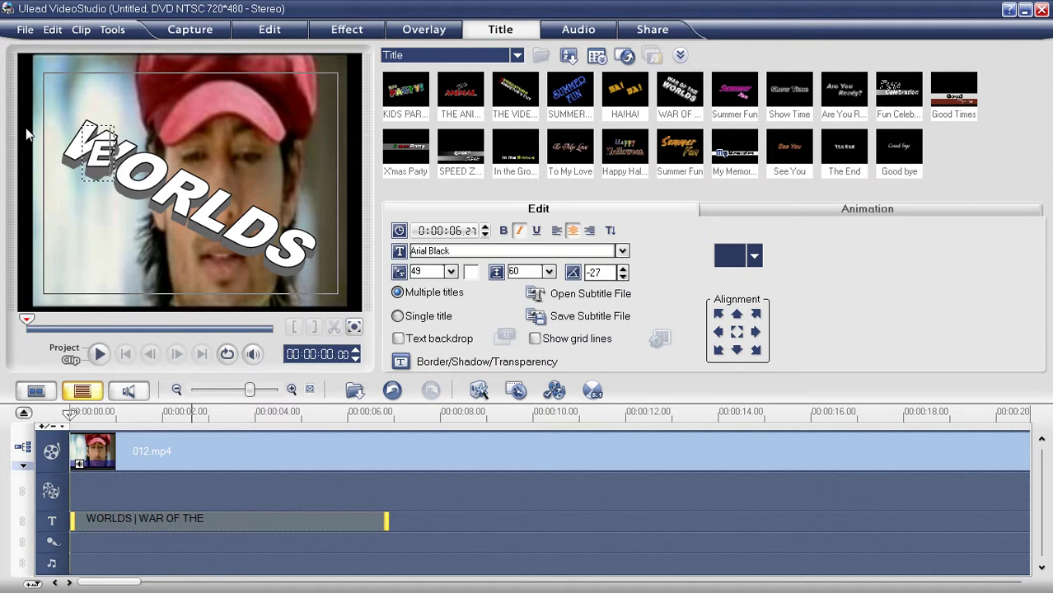
type("dited by")
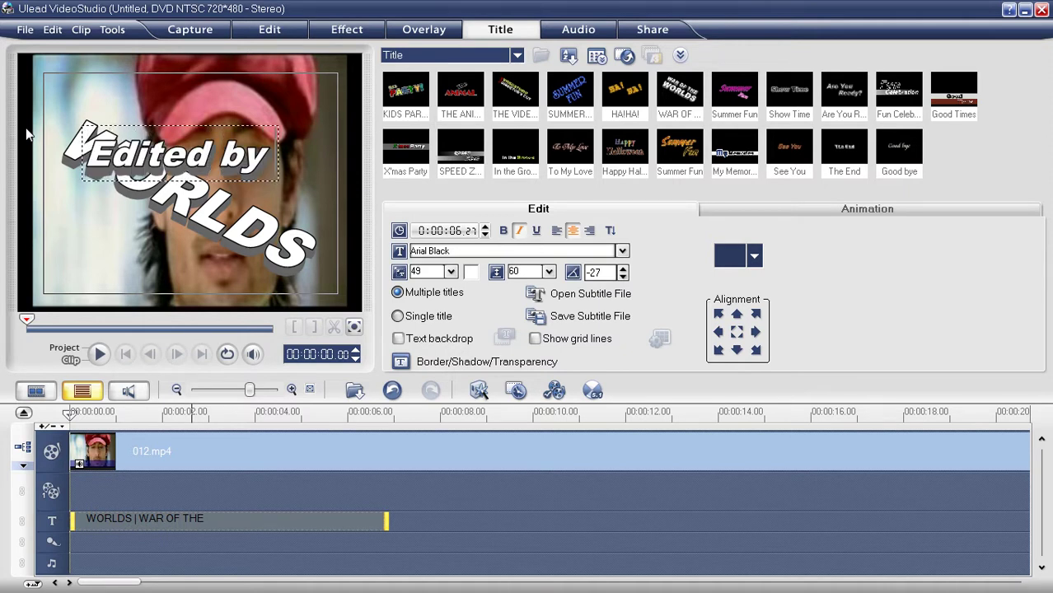
left_click(203, 211)
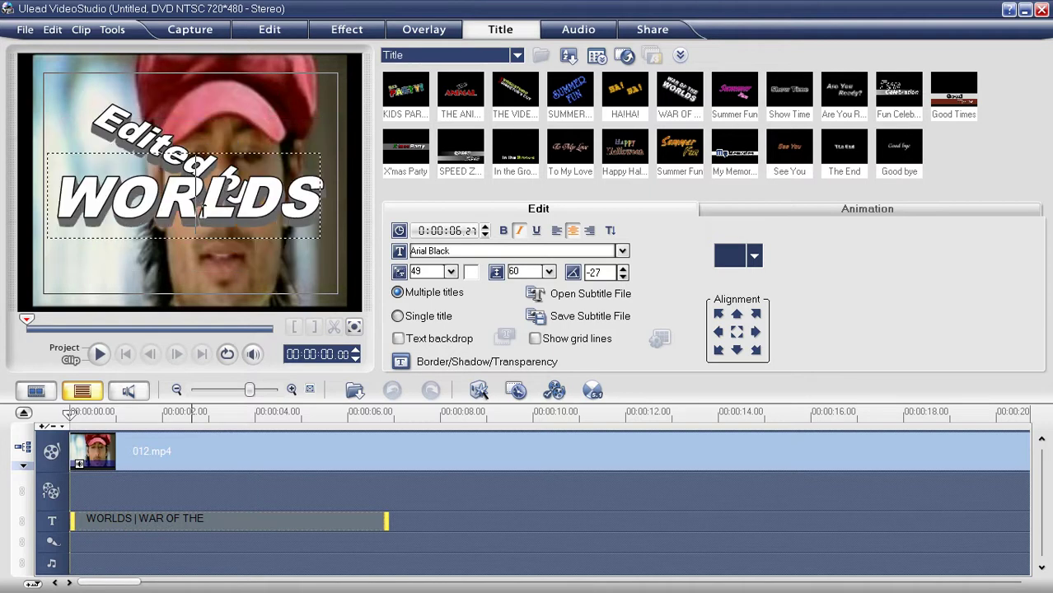
Step: Replace the WORLDS line with the editor's name, correcting typos
double_click(319, 183)
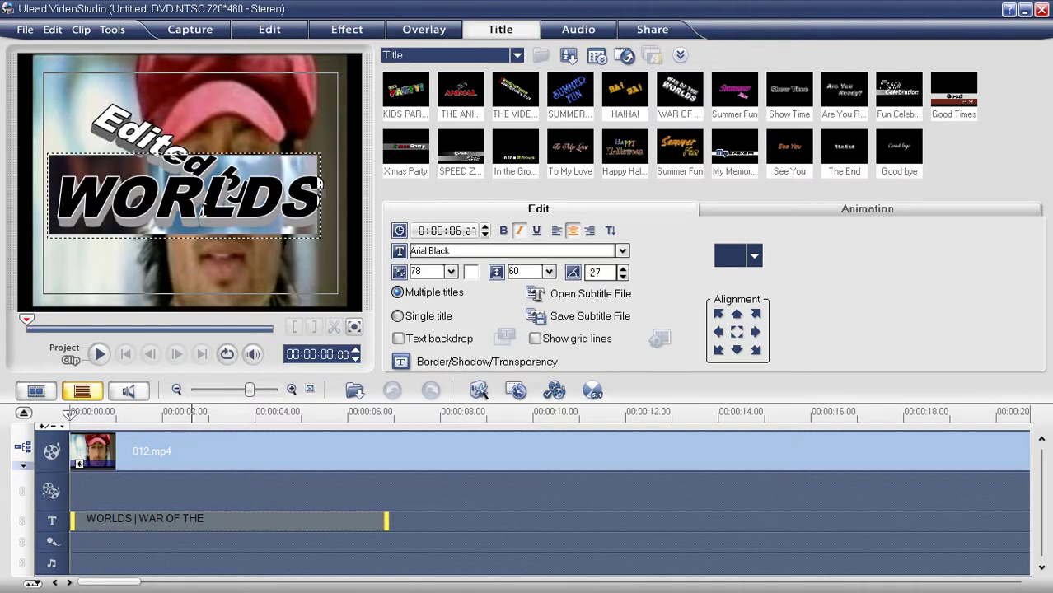
type("M.la")
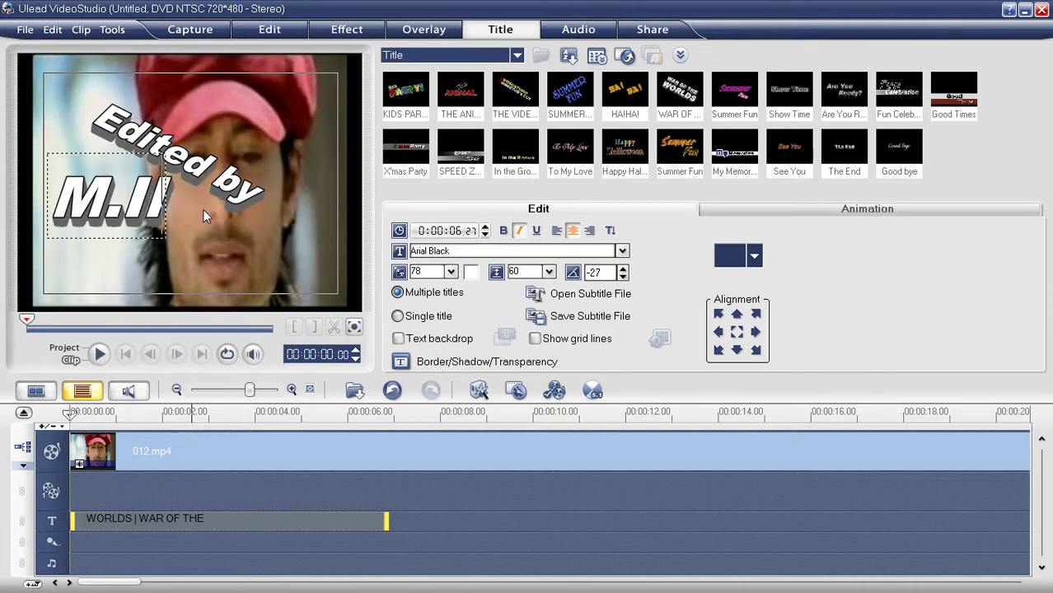
type("l.")
key("BackSpace")
key("BackSpace")
key("BackSpace")
type("SA")
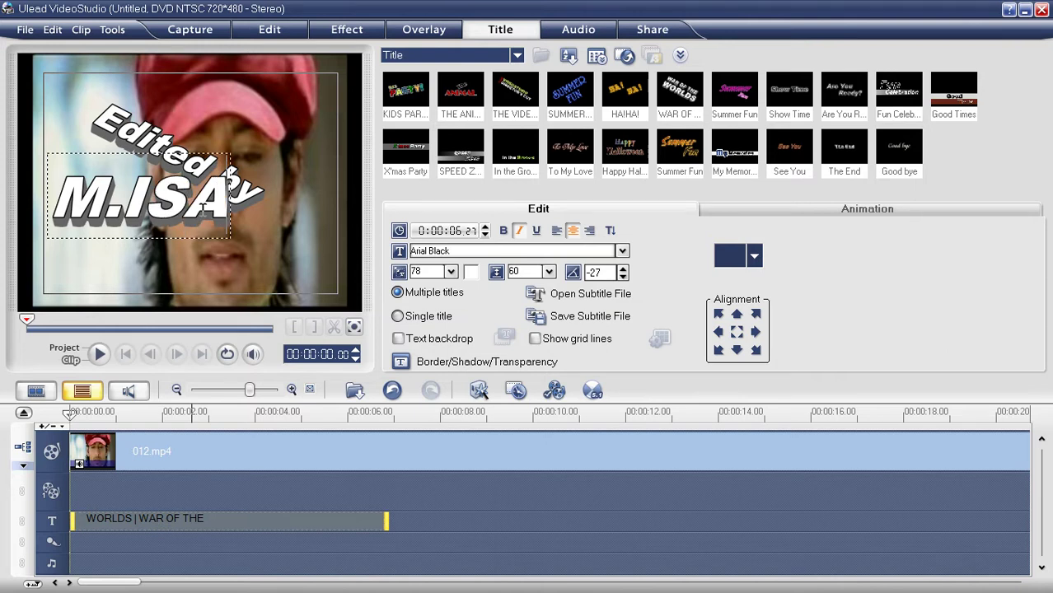
key("BackSpace")
key("BackSpace")
type("slam")
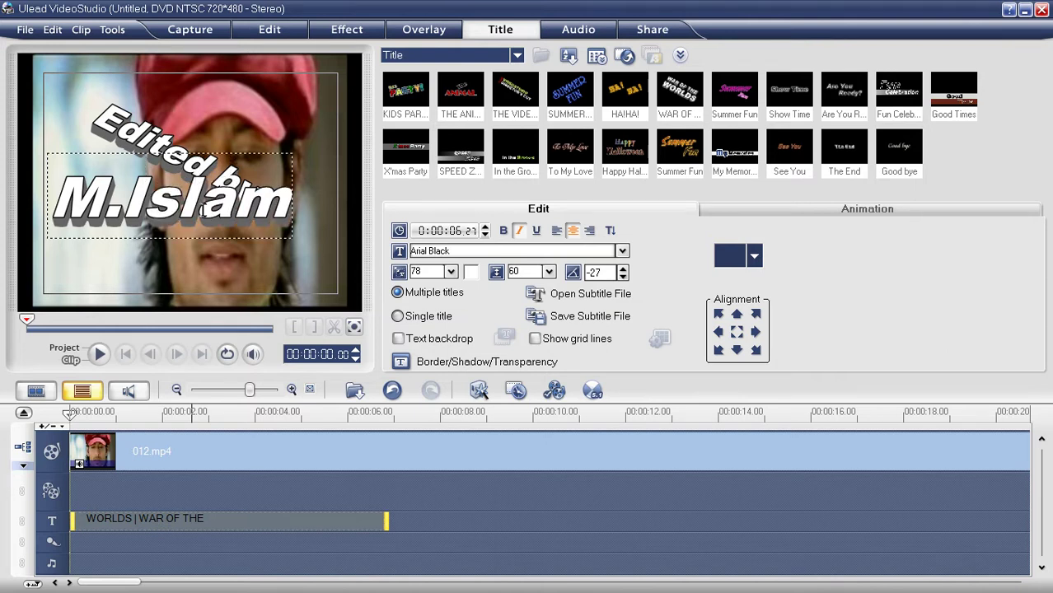
type(" sa")
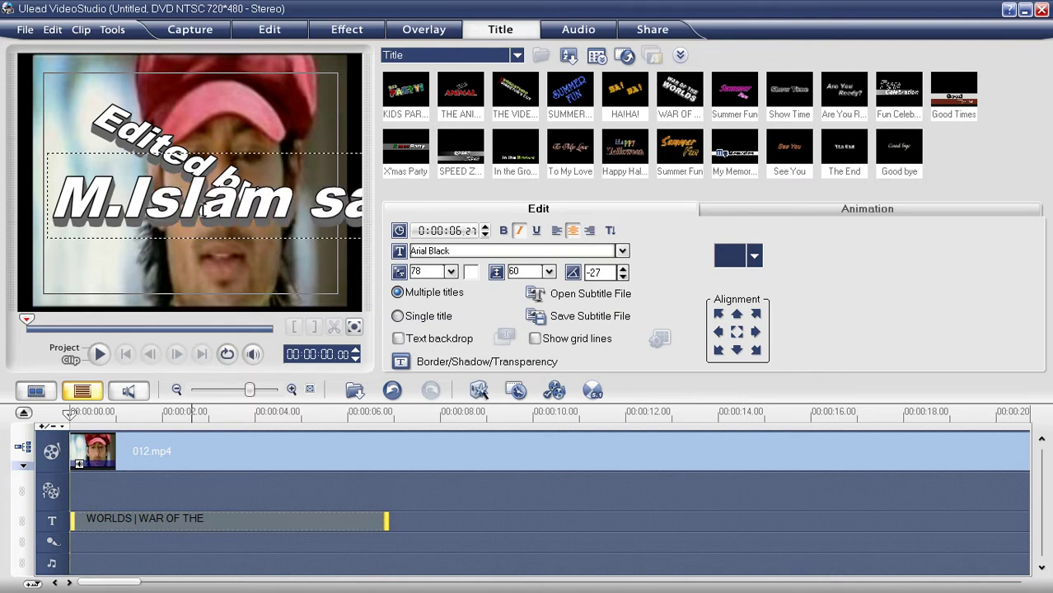
left_click(278, 120)
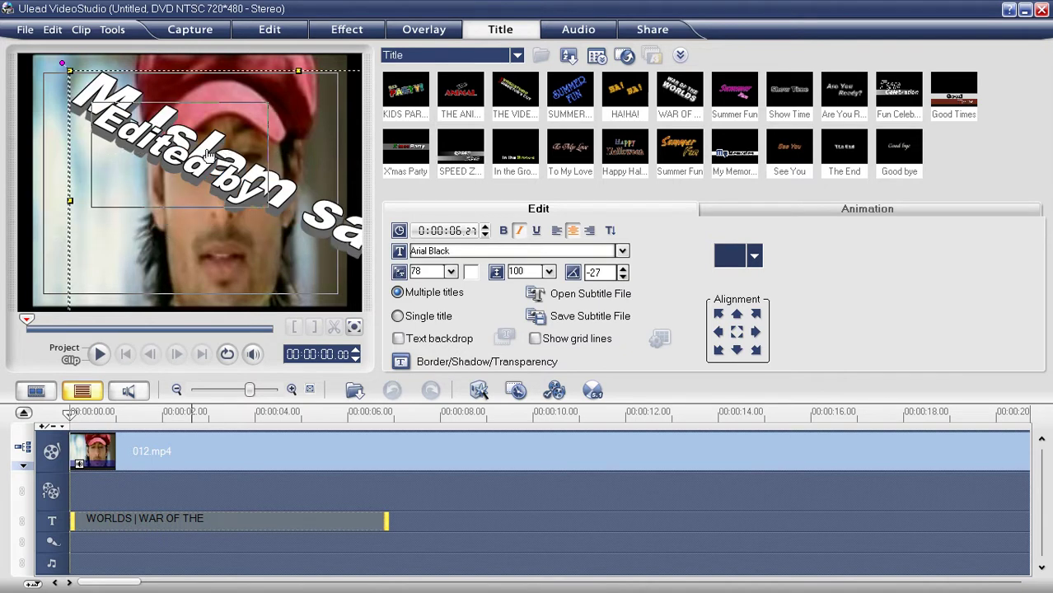
Step: Place 'Edited by' above the name, shrink the name to size 58, and tilt 'Edited by'
left_click_drag(188, 138, 225, 110)
left_click(199, 193)
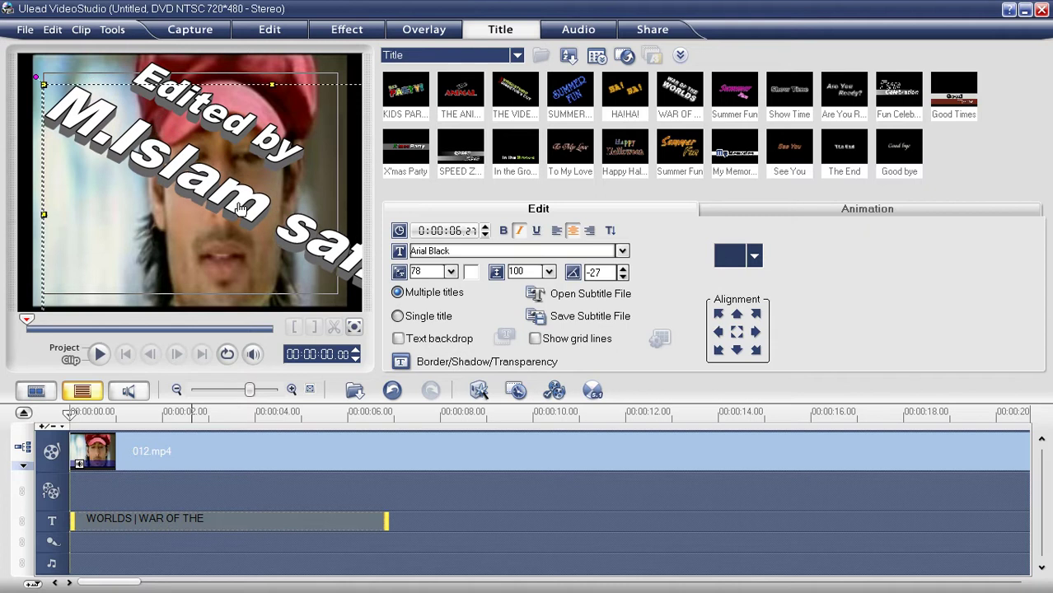
mouse_move(43, 91)
left_mouse_down()
mouse_move(74, 120)
mouse_move(168, 167)
mouse_move(25, 81)
mouse_move(49, 114)
mouse_move(29, 101)
left_mouse_up()
left_click_drag(198, 89, 190, 120)
left_click_drag(122, 92, 300, 119)
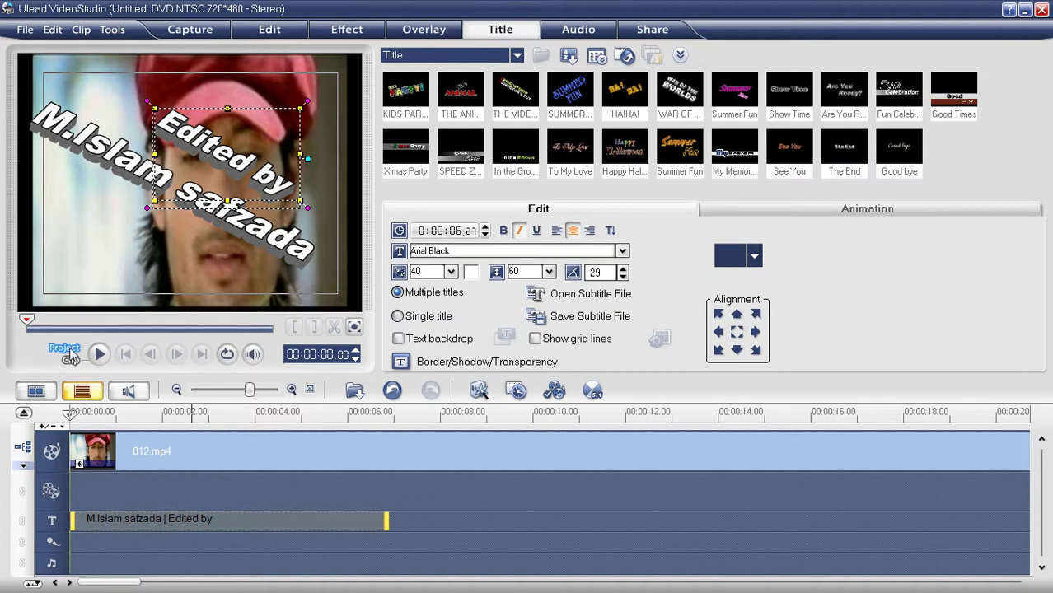
Step: Preview the whole project, stopping and replaying it to watch the credit title
left_click(71, 353)
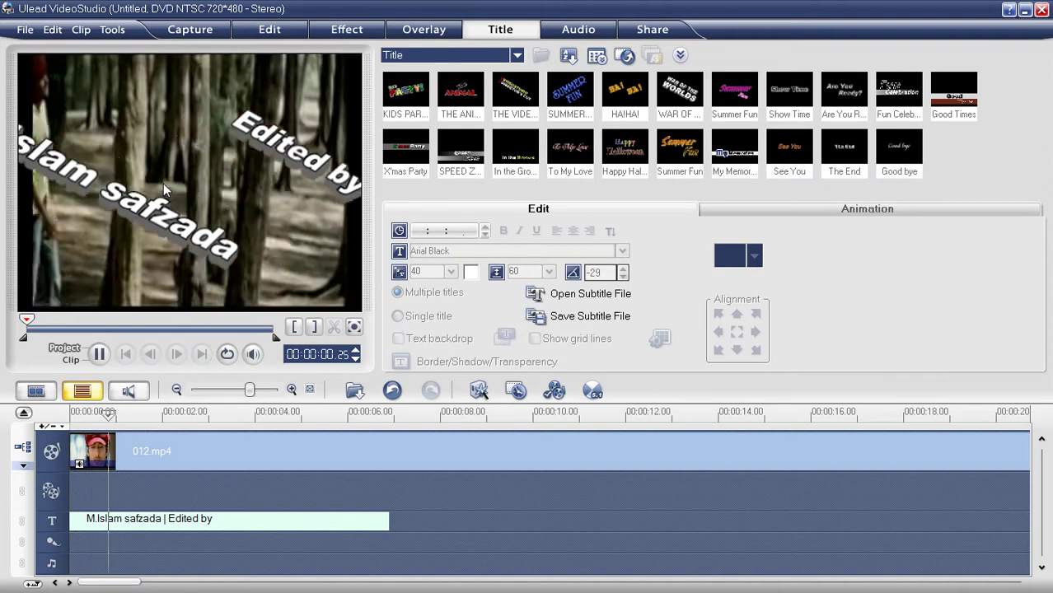
left_click(97, 354)
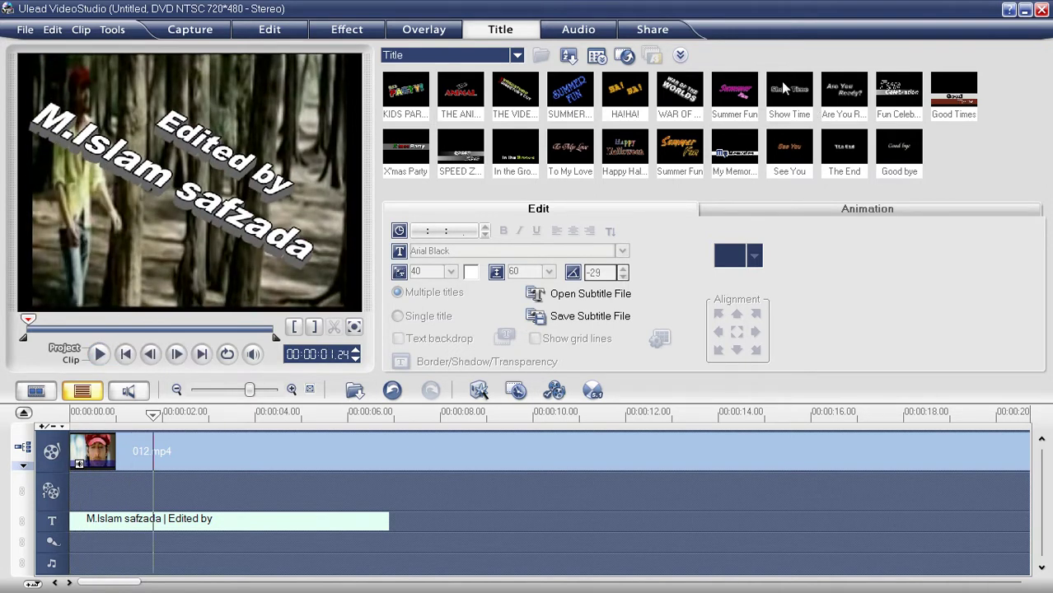
left_click(100, 355)
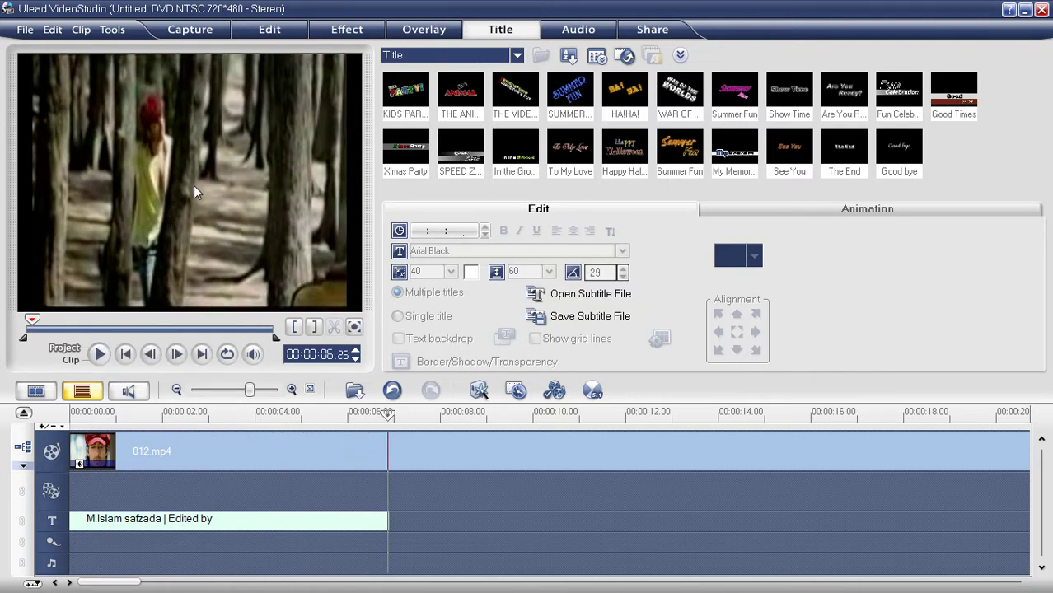
Step: Apply the first Fly animation preset to the credit title
left_click(236, 525)
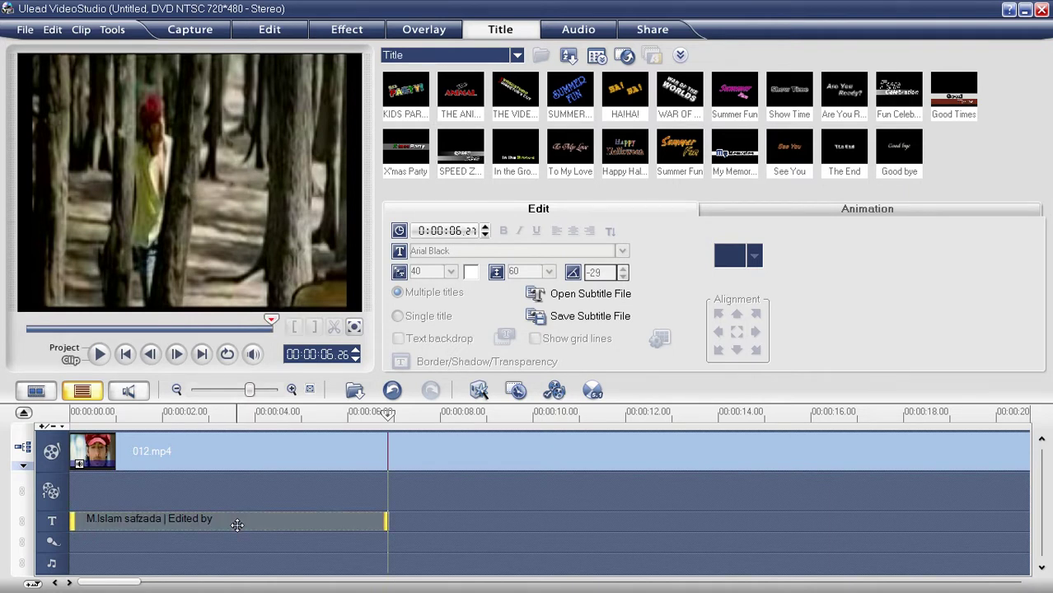
double_click(236, 524)
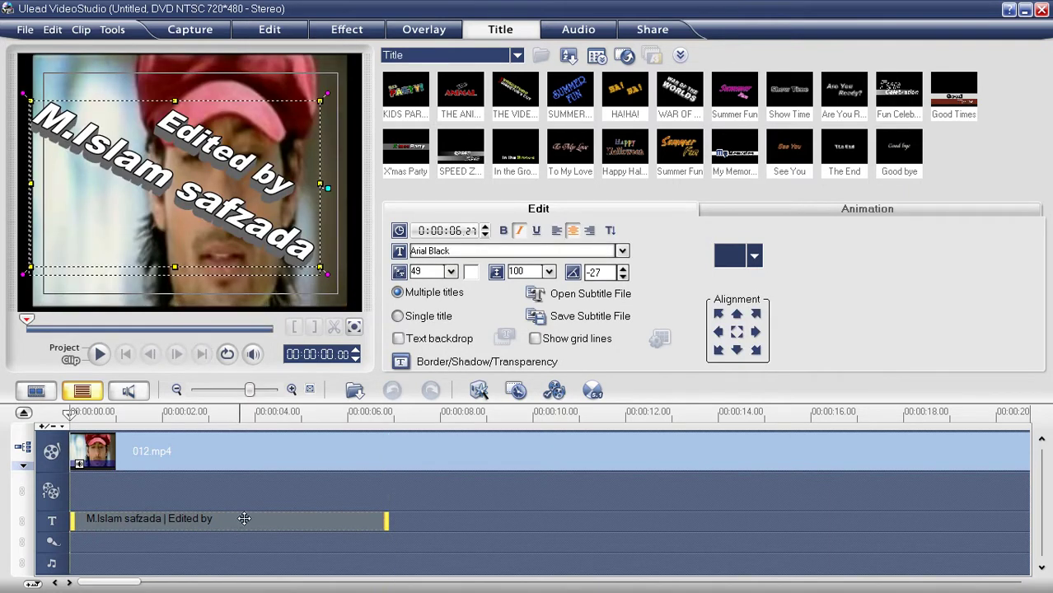
left_click(856, 213)
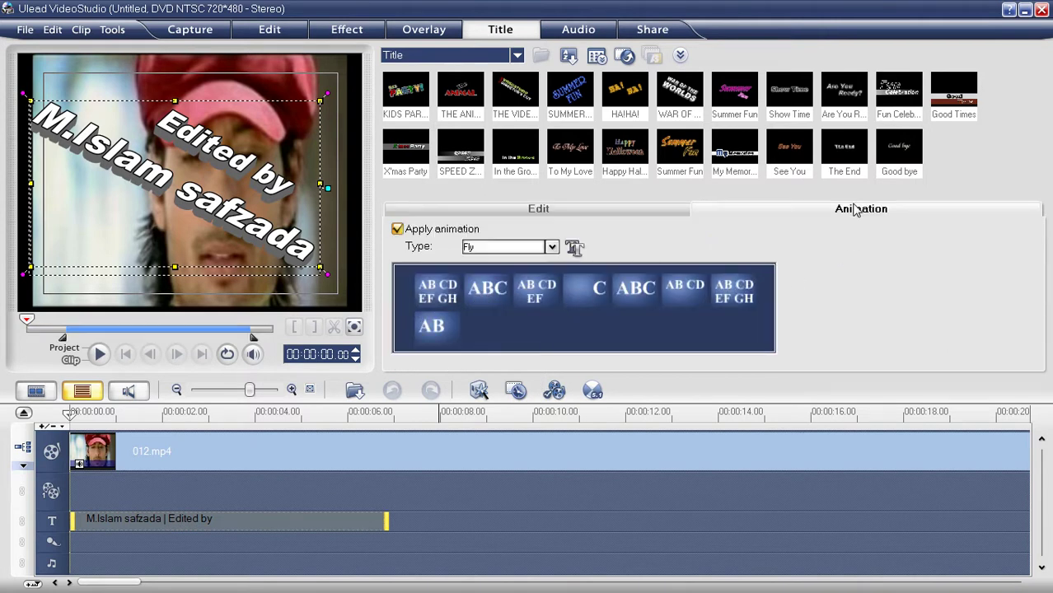
left_click(552, 247)
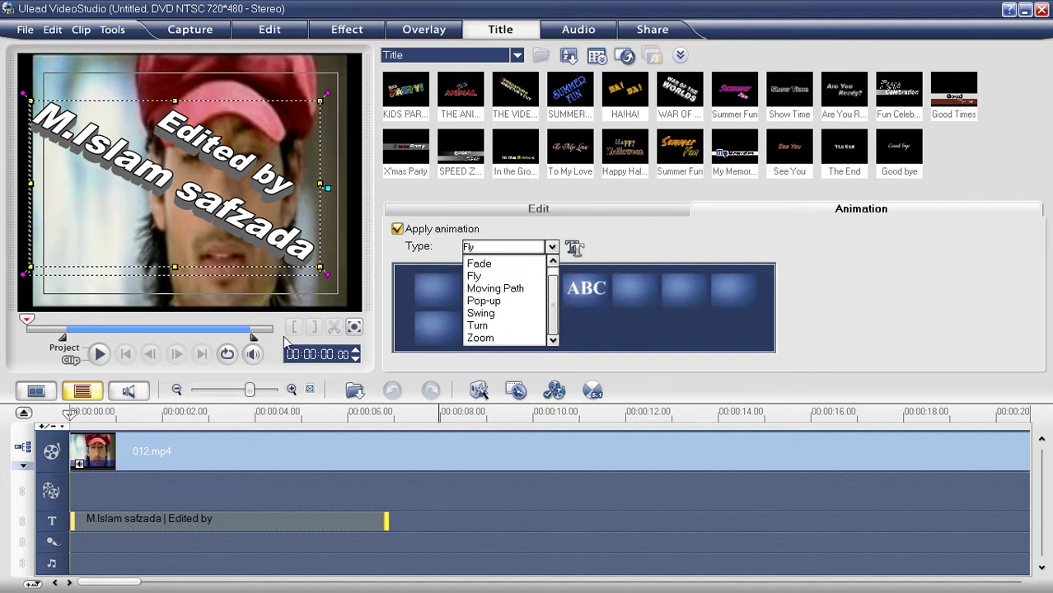
left_click(427, 288)
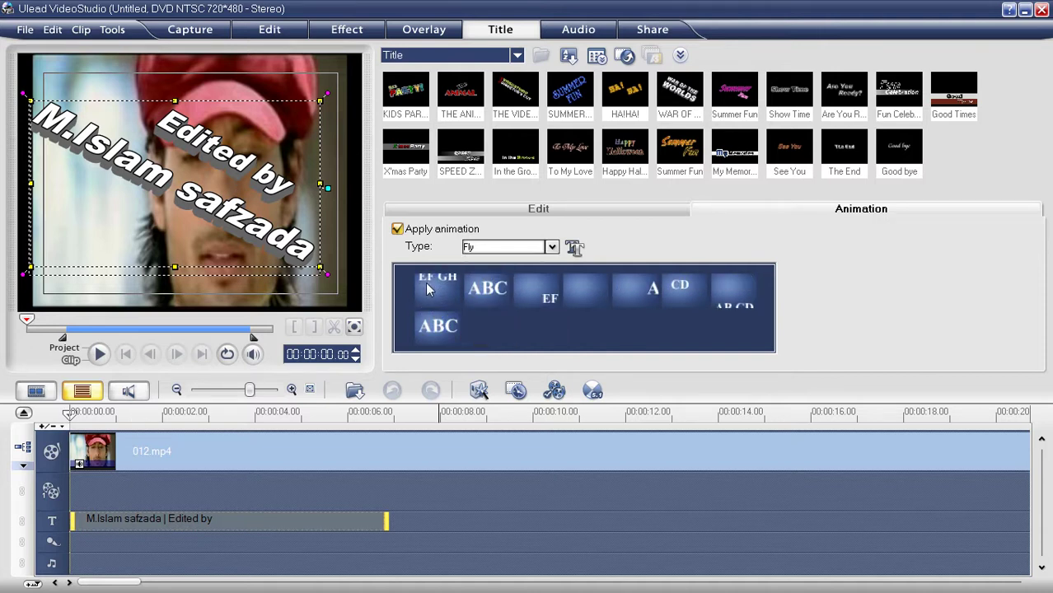
left_click(427, 289)
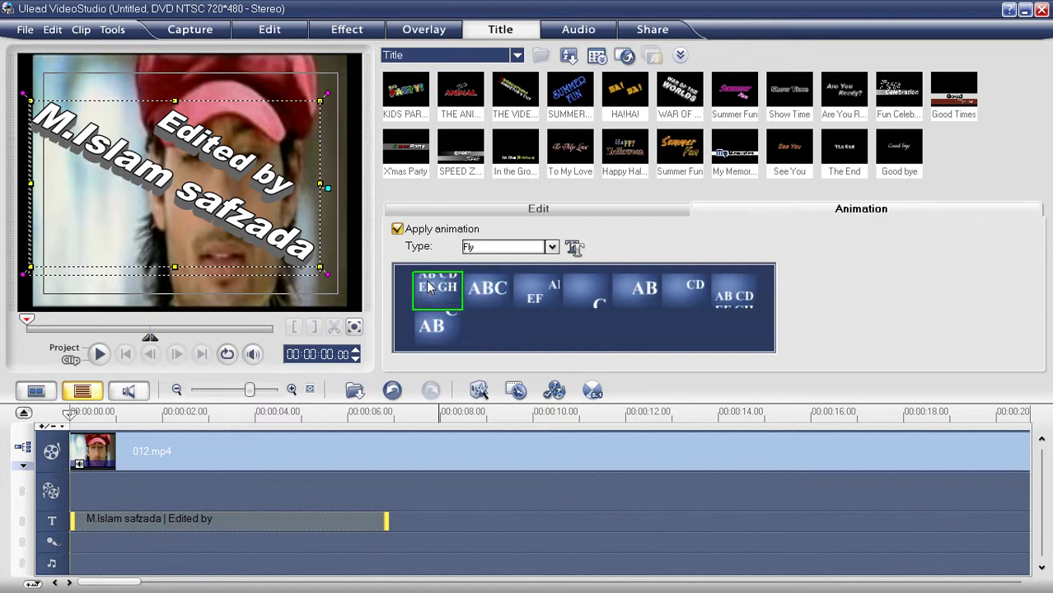
Step: Play the project to about four seconds to watch the Fly animation, then reselect the title
left_click(65, 347)
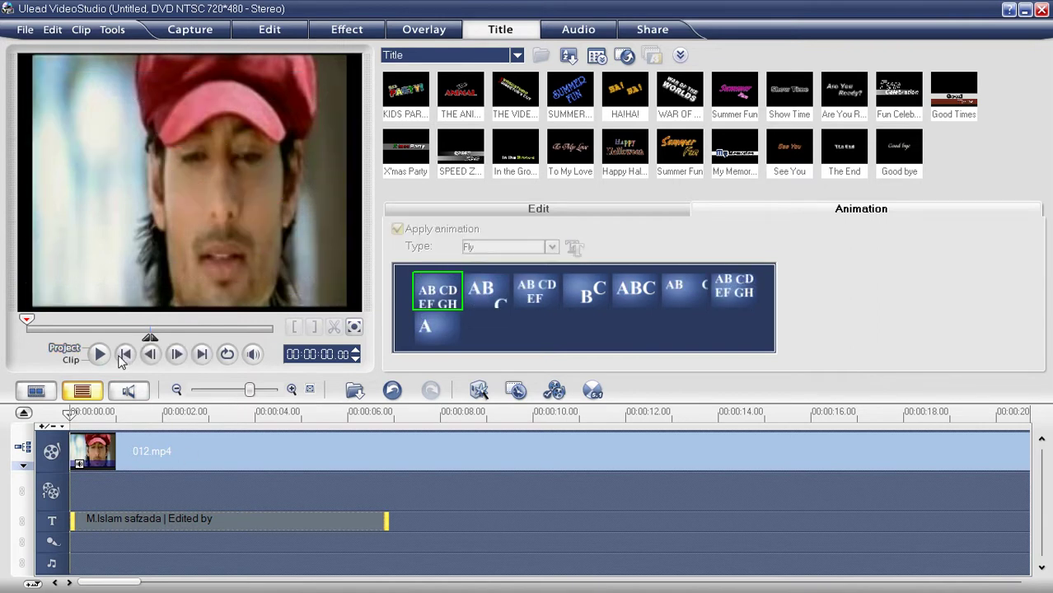
left_click(98, 355)
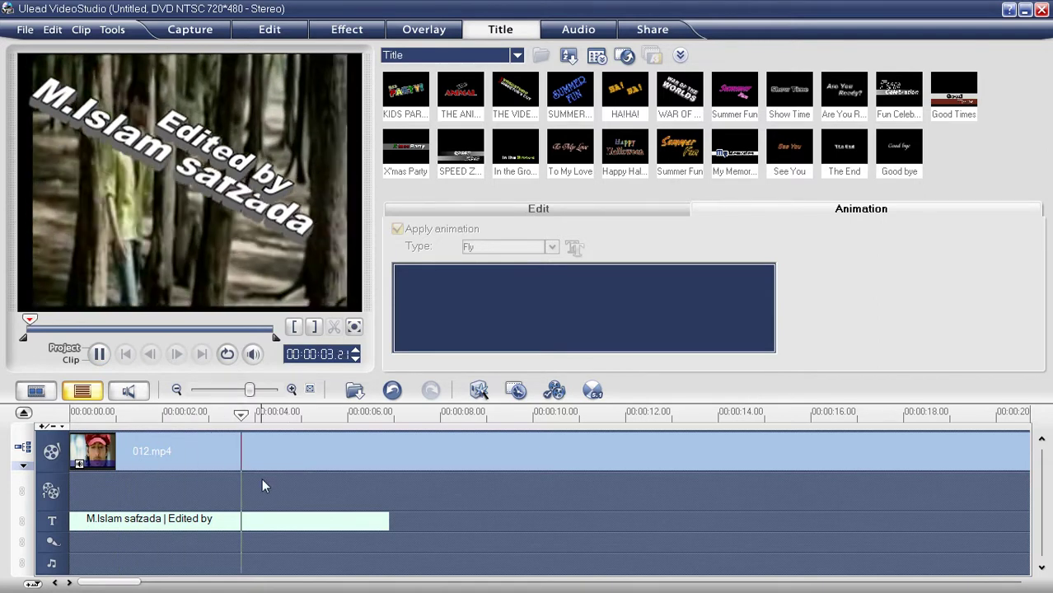
key("space")
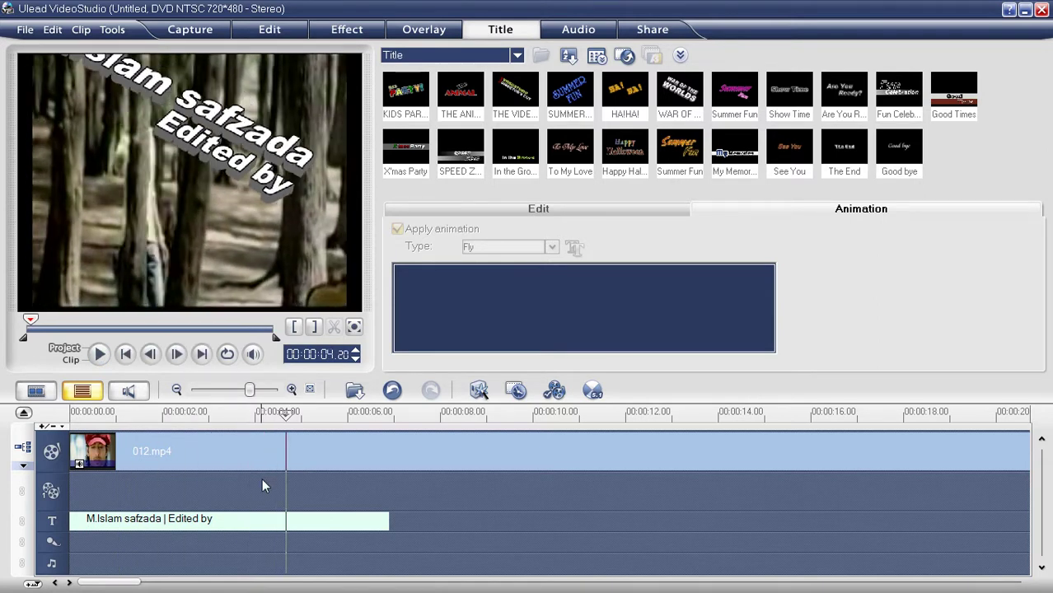
left_click(83, 521)
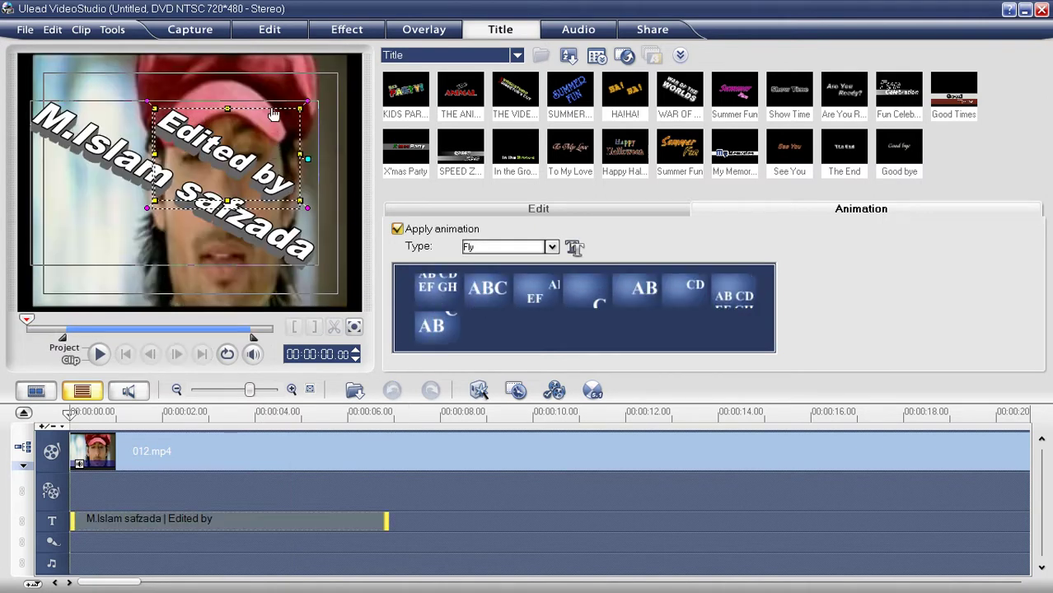
Step: Delete the 'Edited by' text box and play the project to check the name-only title
left_click(268, 165)
left_click(252, 160)
key("Delete")
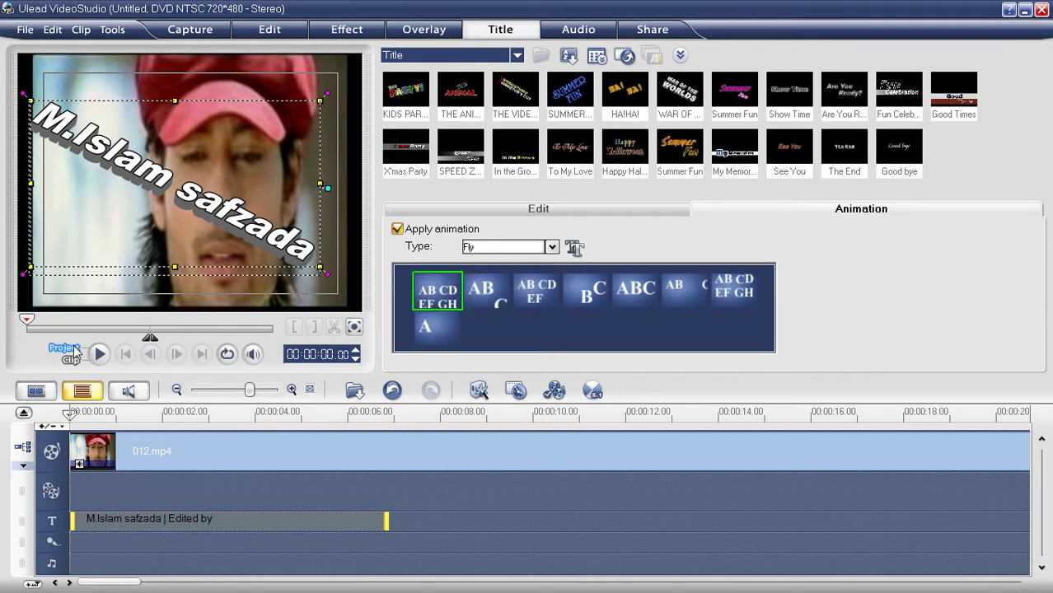
left_click(119, 356)
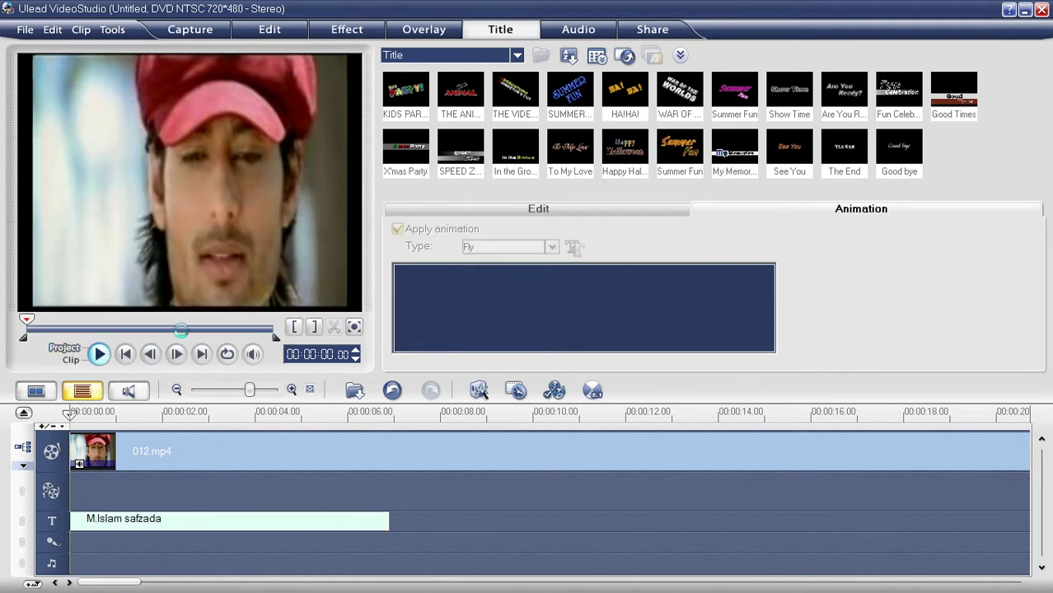
key("space")
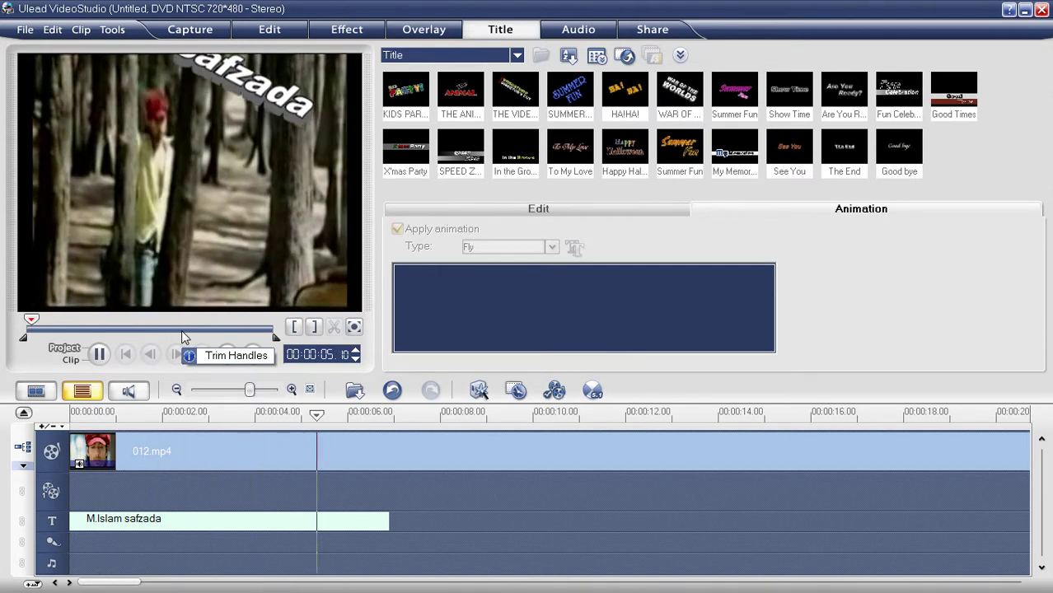
left_click(191, 520)
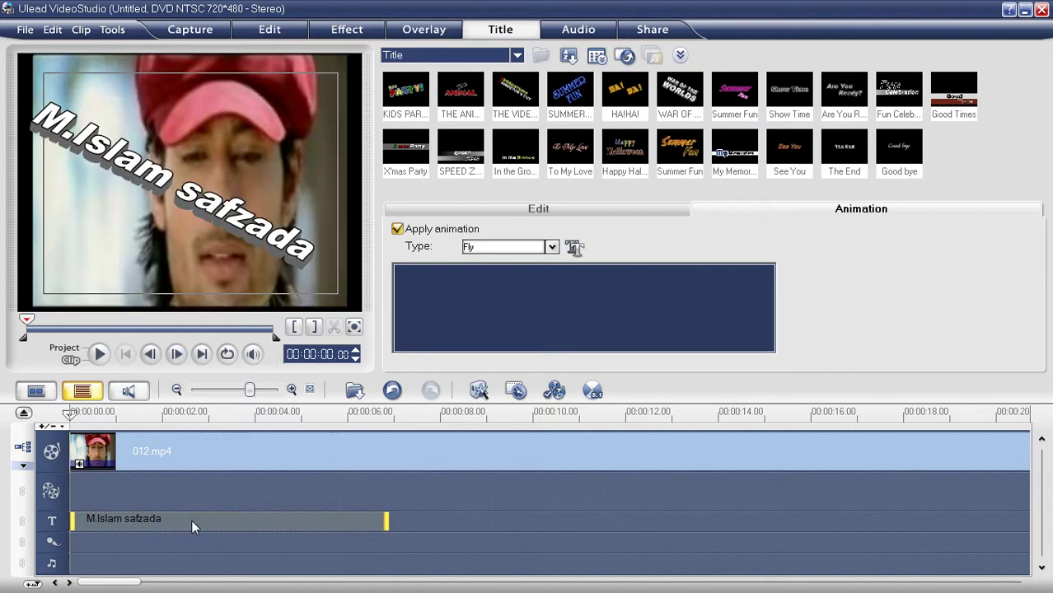
Step: Change the title animation type to Zoom and apply the fourth Zoom preset
left_click(551, 247)
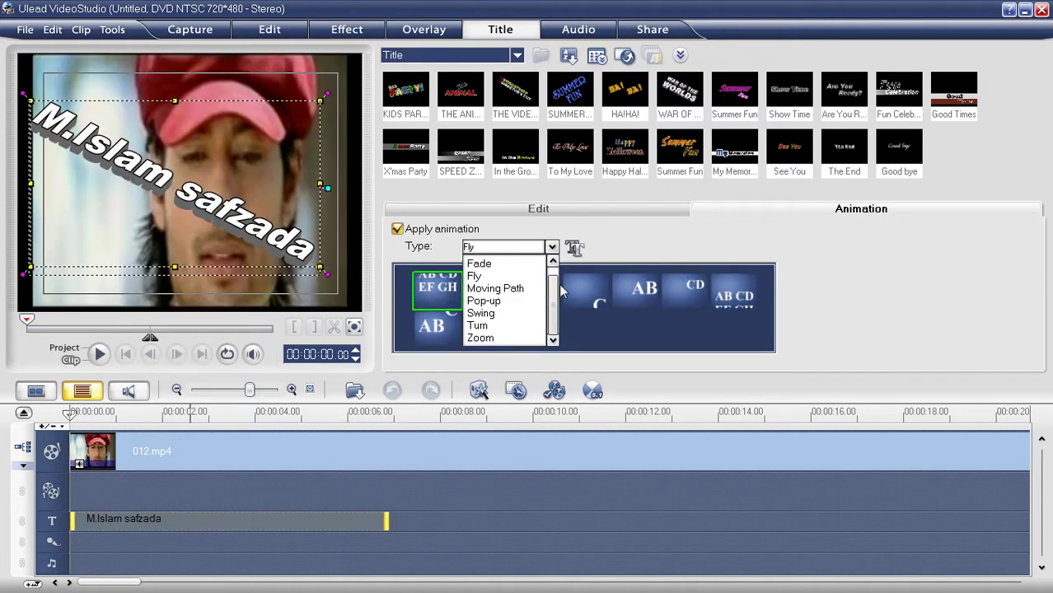
left_click(518, 275)
left_click(551, 247)
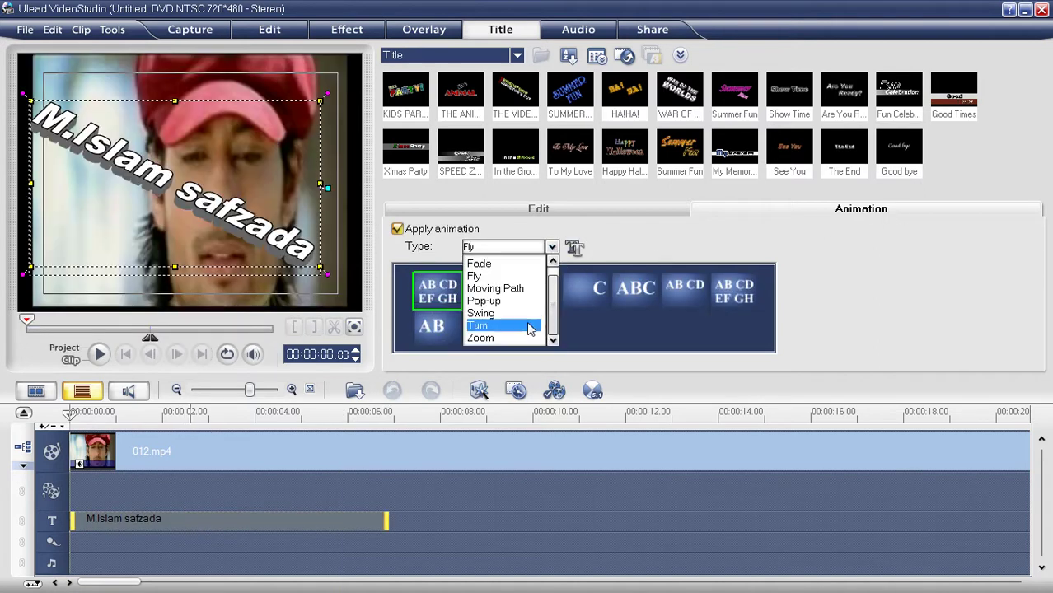
left_click(517, 337)
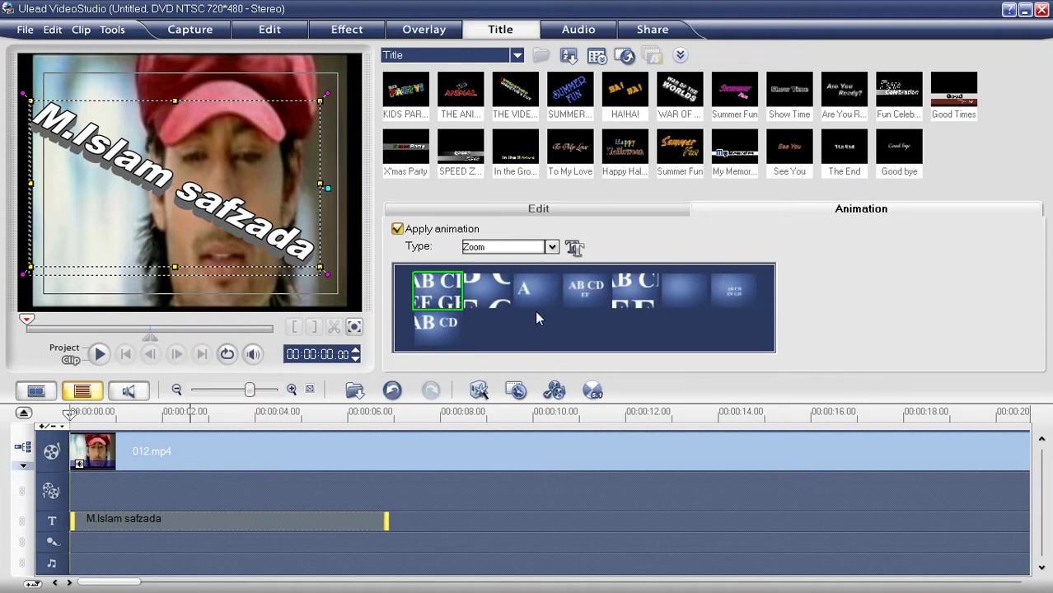
left_click(587, 298)
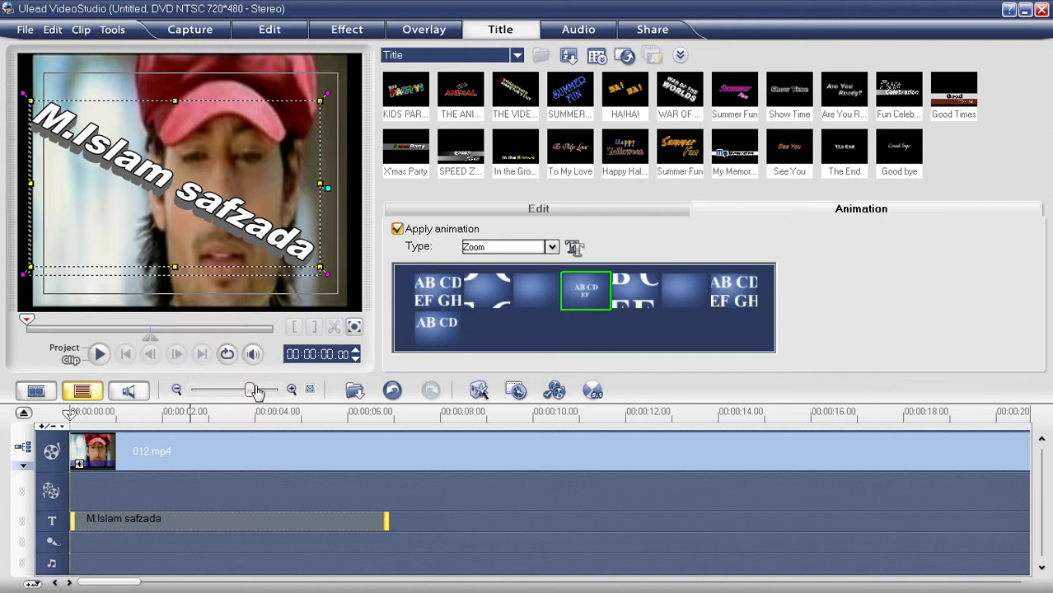
Step: Play the preview to watch the Zoom animation, then reopen the title for editing
left_click(97, 357)
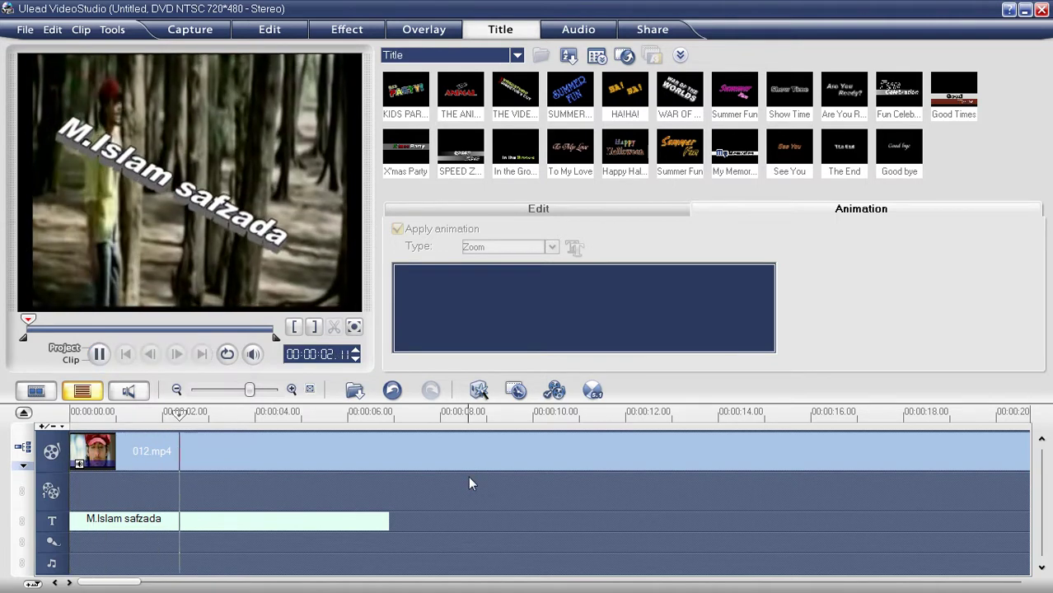
key("space")
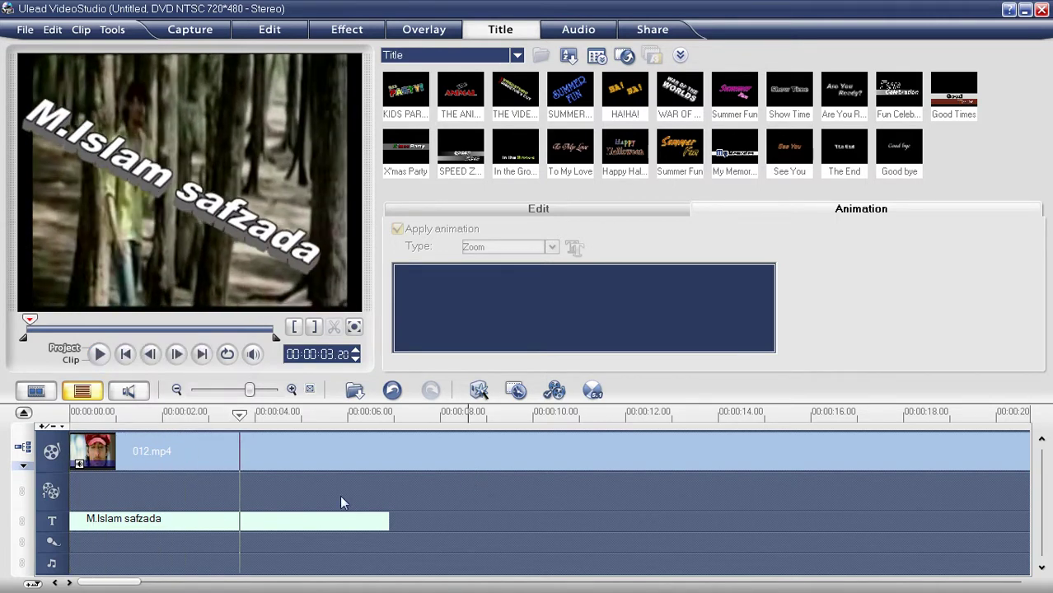
left_click(325, 519)
left_click(214, 213)
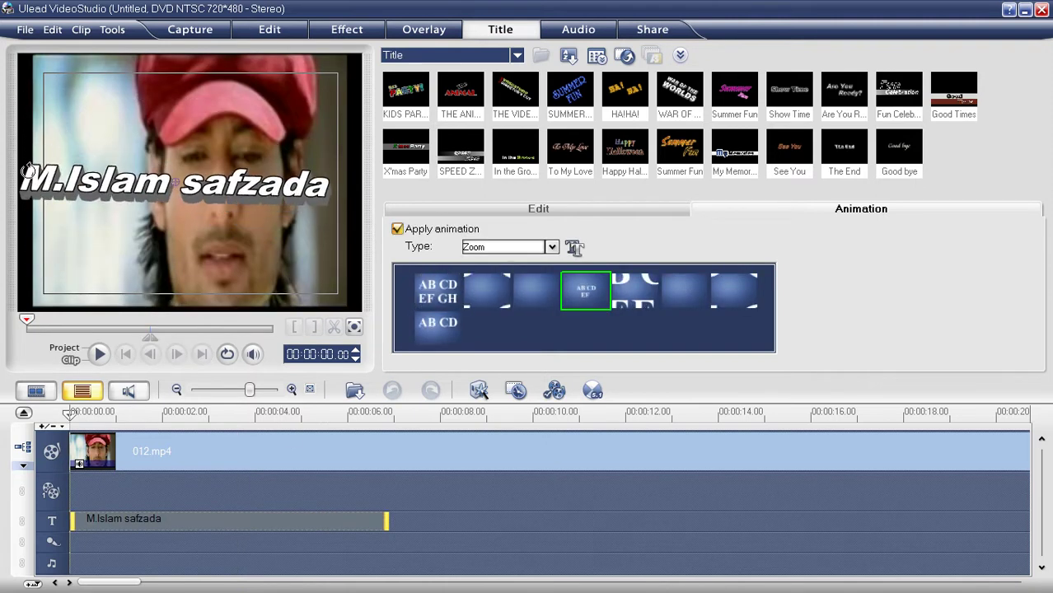
left_click(65, 348)
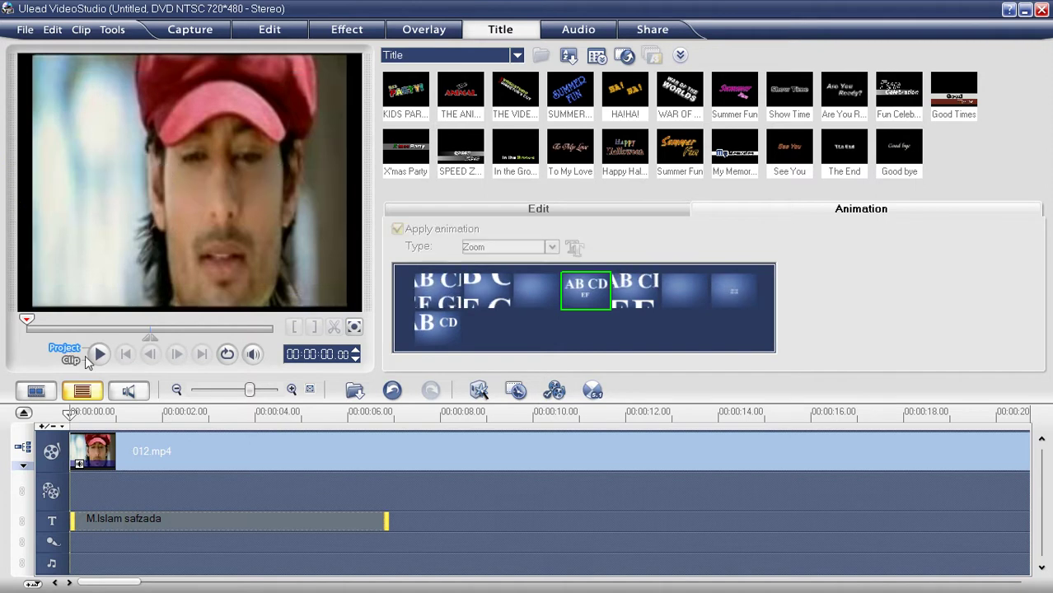
key("space")
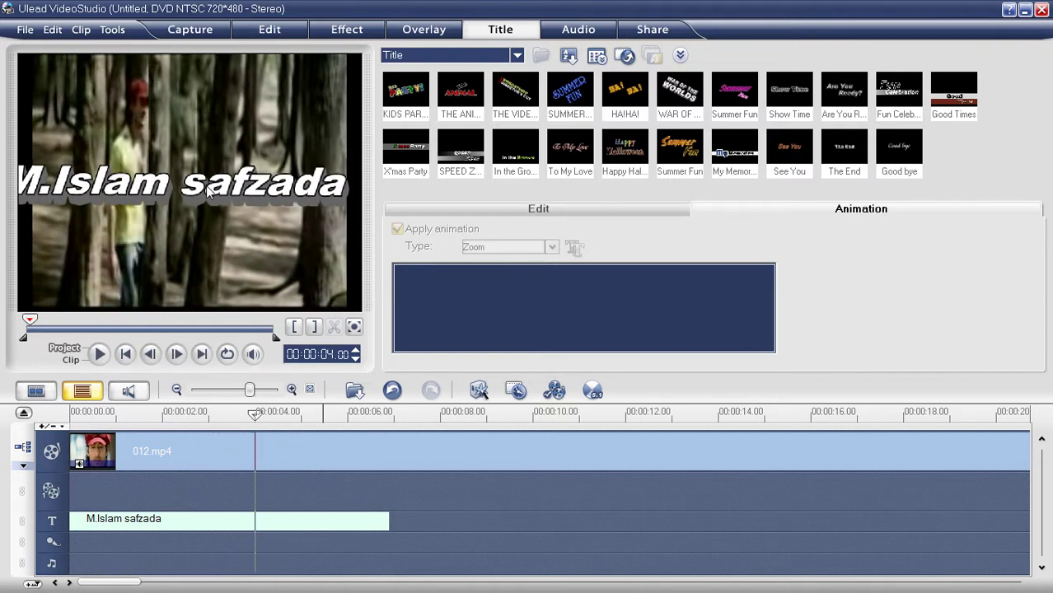
left_click(187, 529)
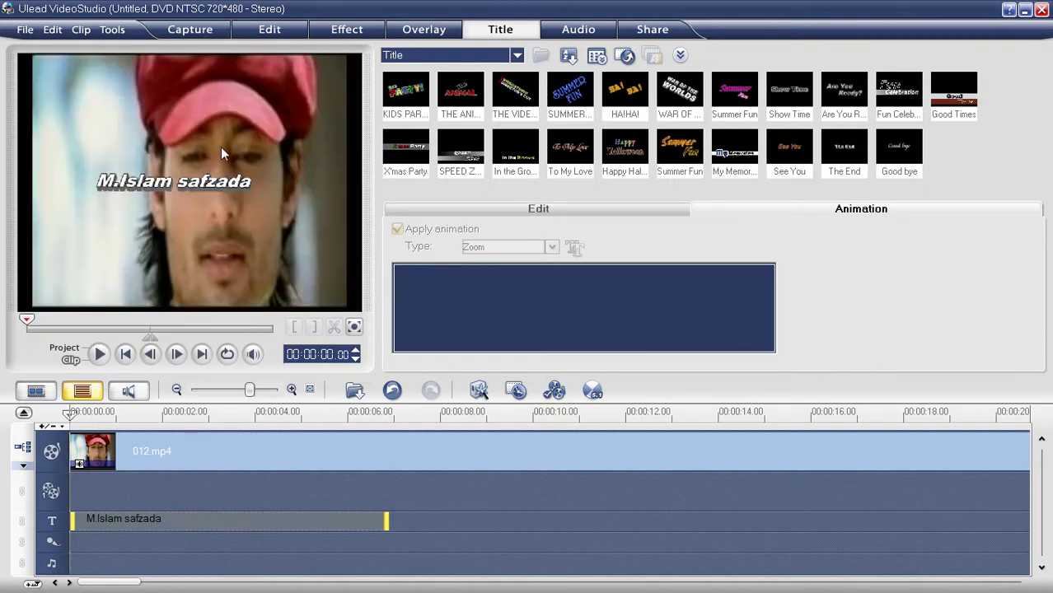
left_click(212, 188)
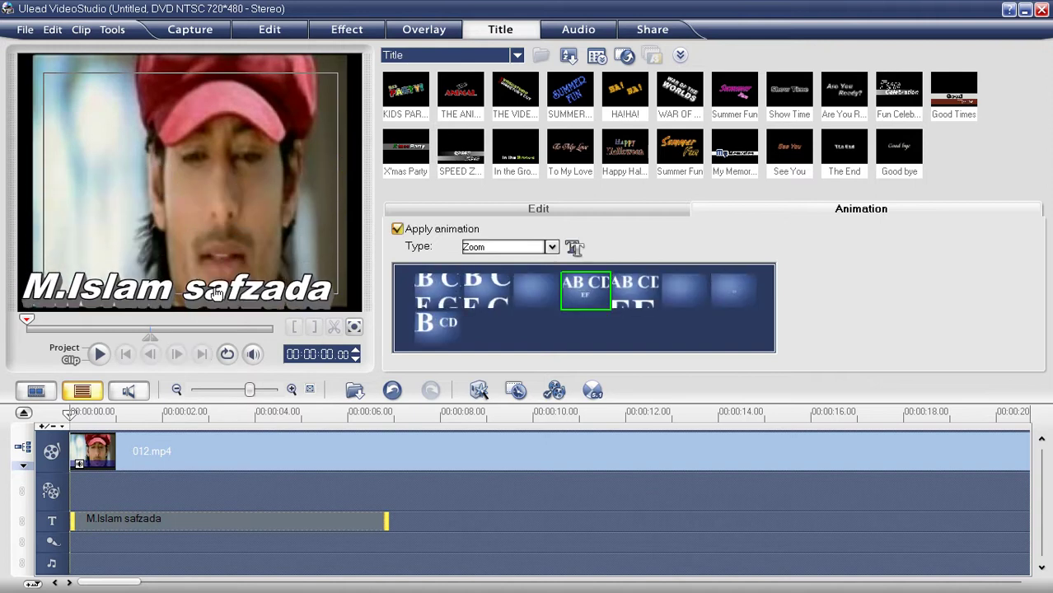
Step: Play the project again and stop at about 00:00:05
left_click(73, 348)
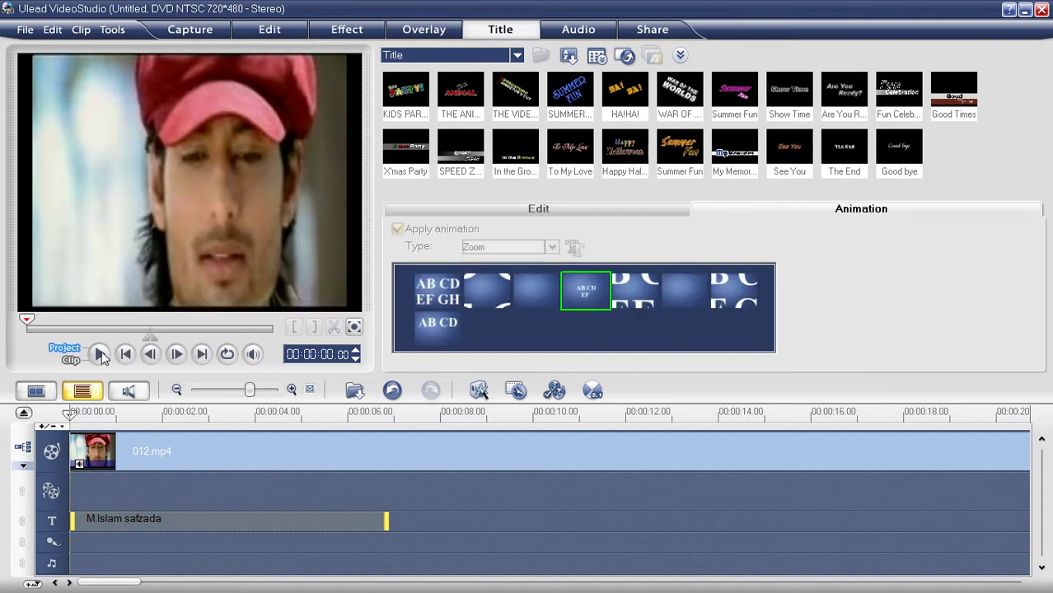
left_click(99, 354)
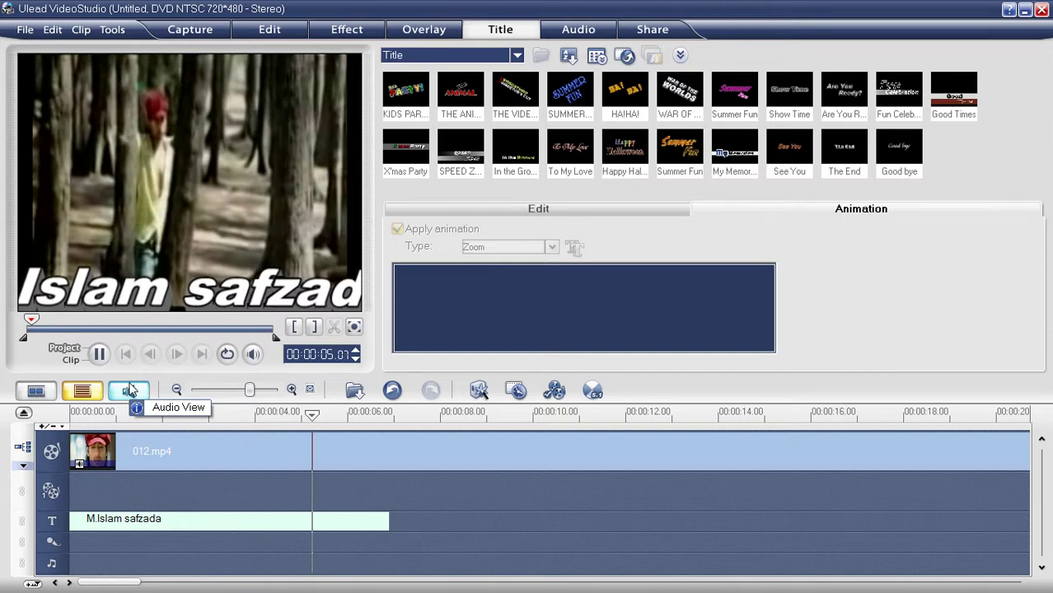
key("space")
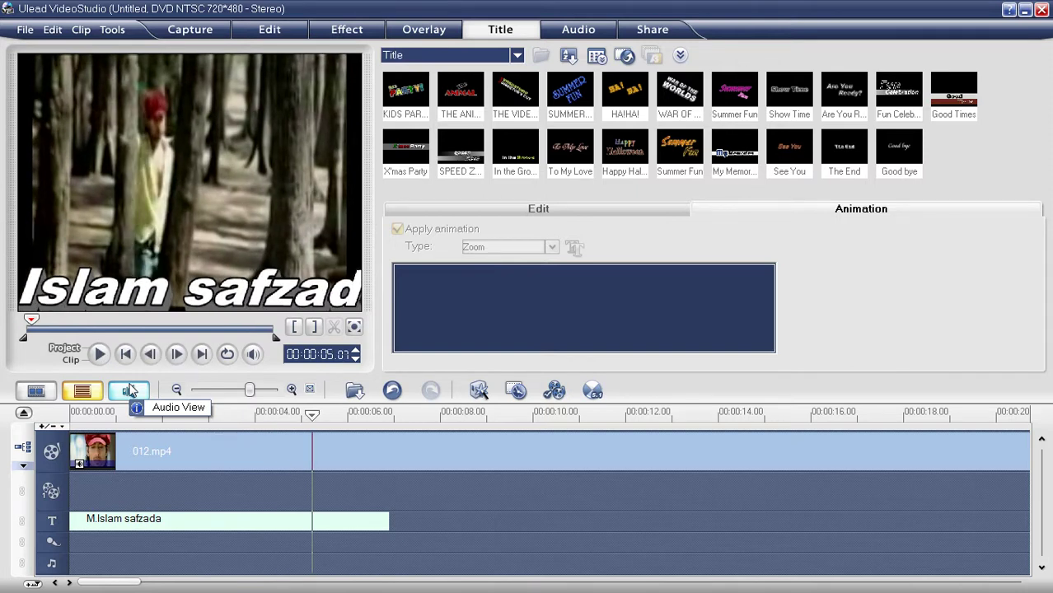
Step: Delete the test title clip from the timeline and refresh the desktop
left_click(166, 518)
key("Delete")
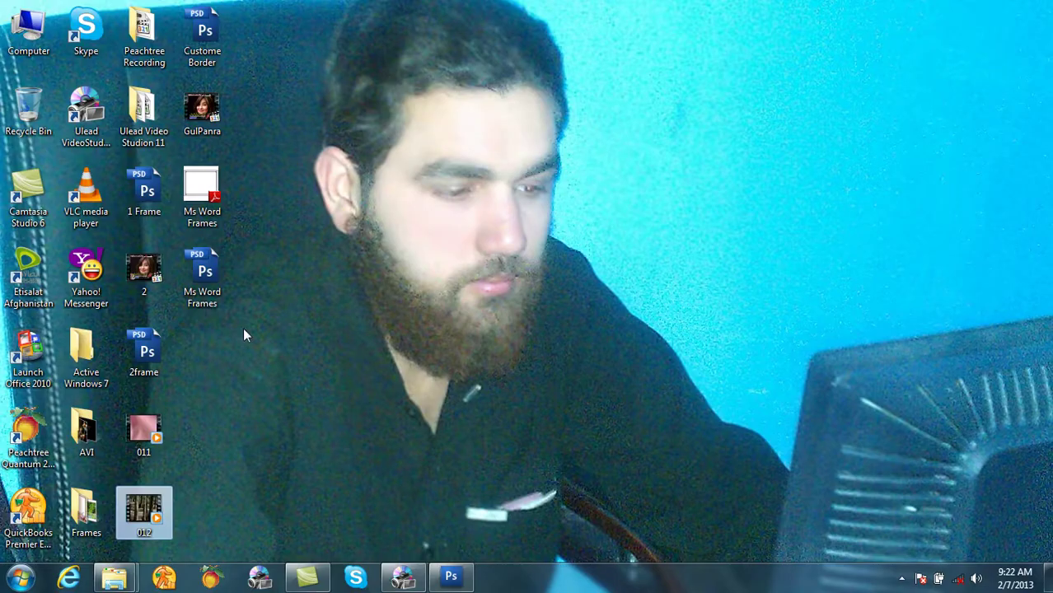
right_click(405, 245)
left_click(436, 285)
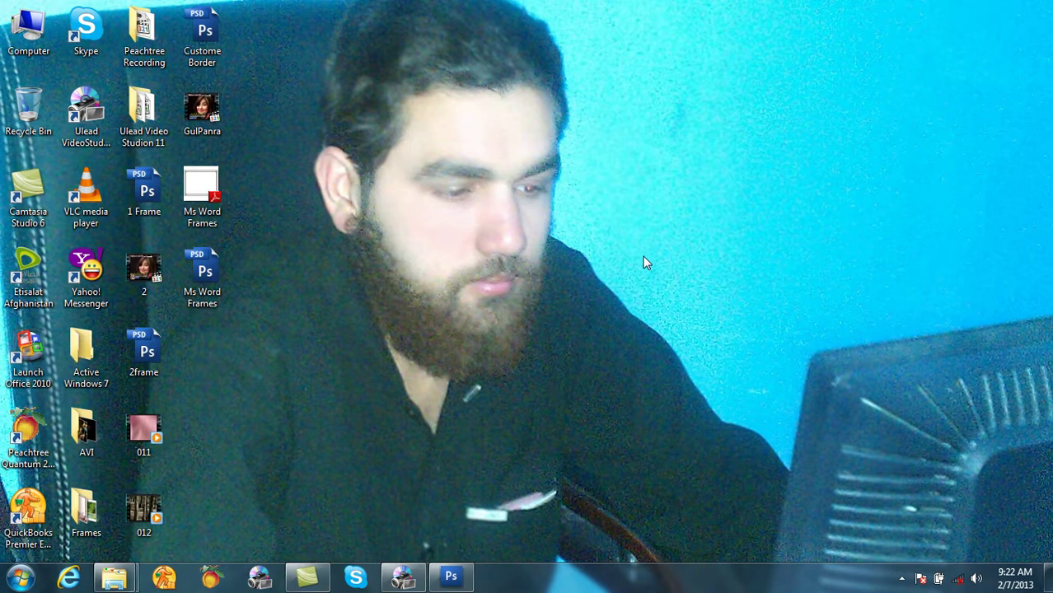
Step: Launch Microsoft Word 2010 via winword in the Run box
key("super+r")
type("winword")
key("Return")
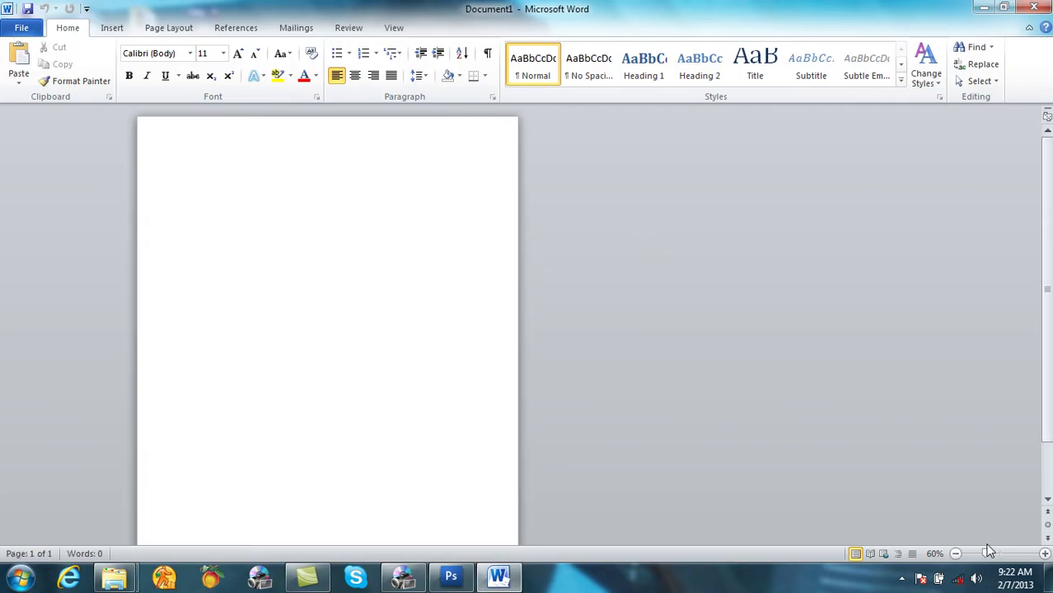
Step: Zoom the page to 96% and draw a wide plain rectangle near the top
left_click(1001, 553)
left_click(112, 28)
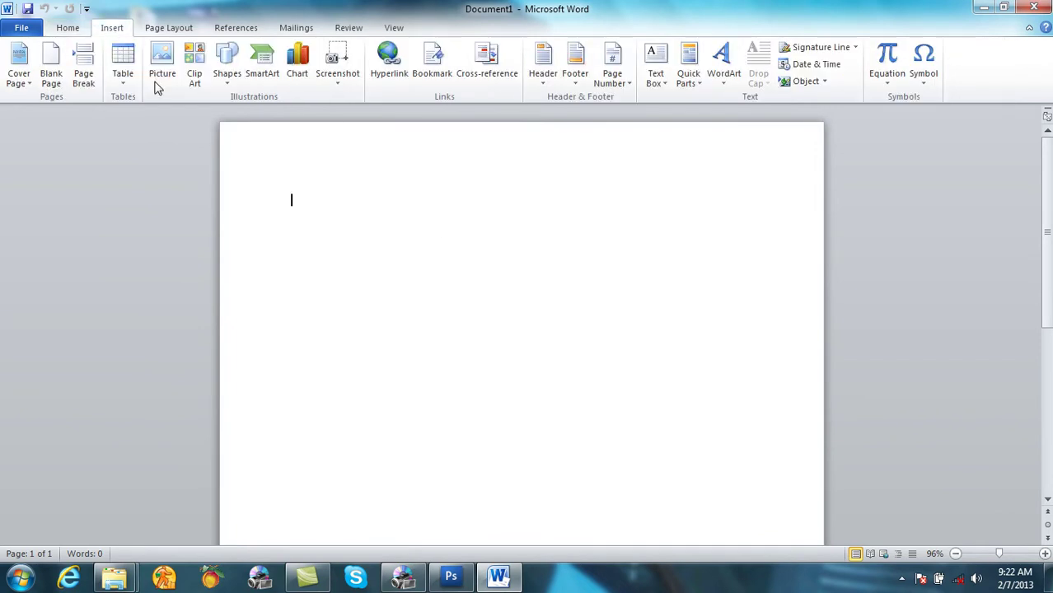
left_click(228, 74)
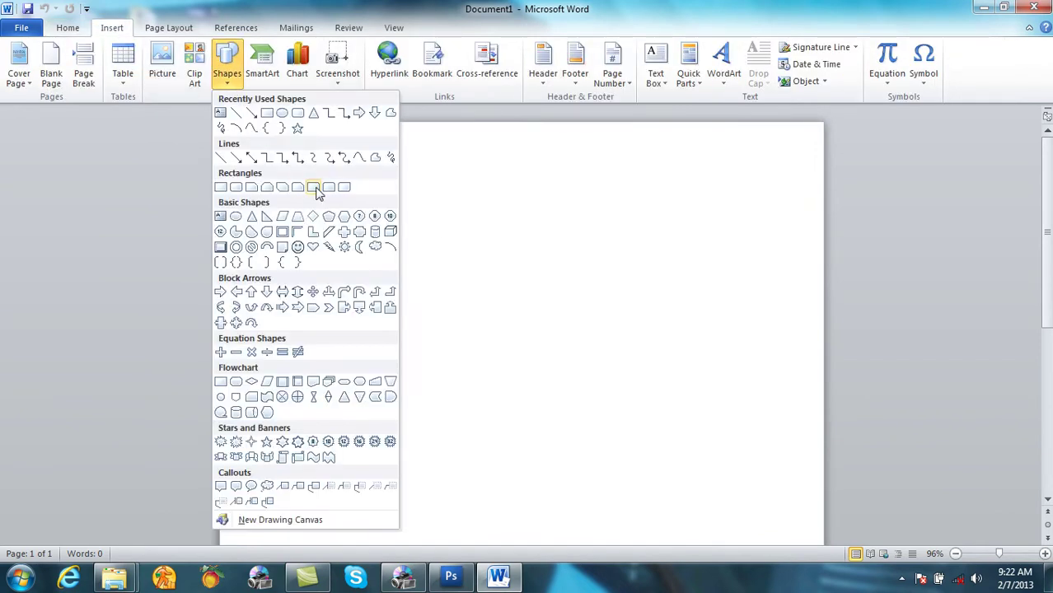
left_click(239, 190)
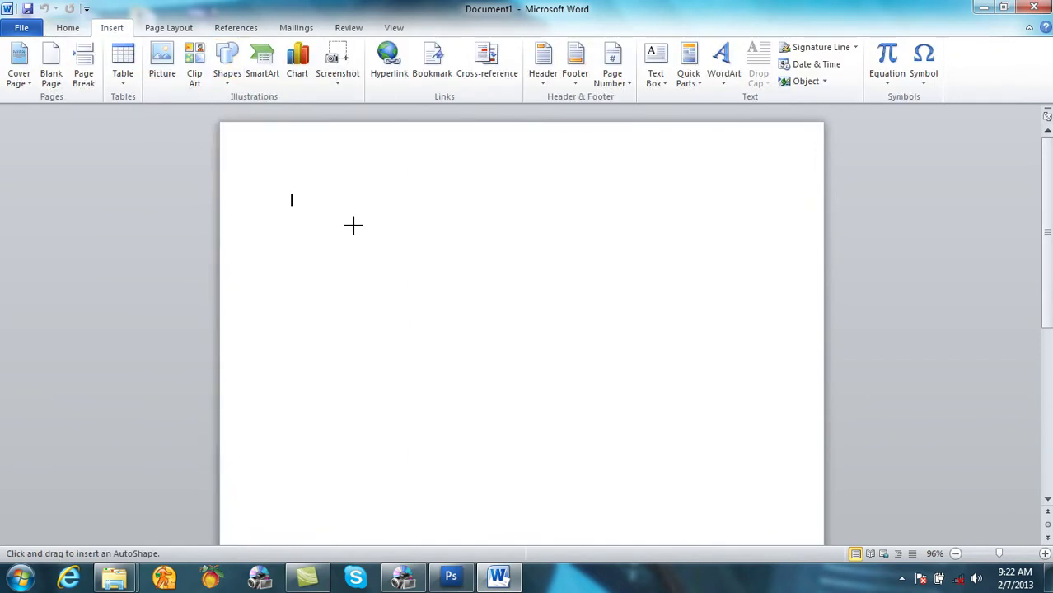
left_click(228, 84)
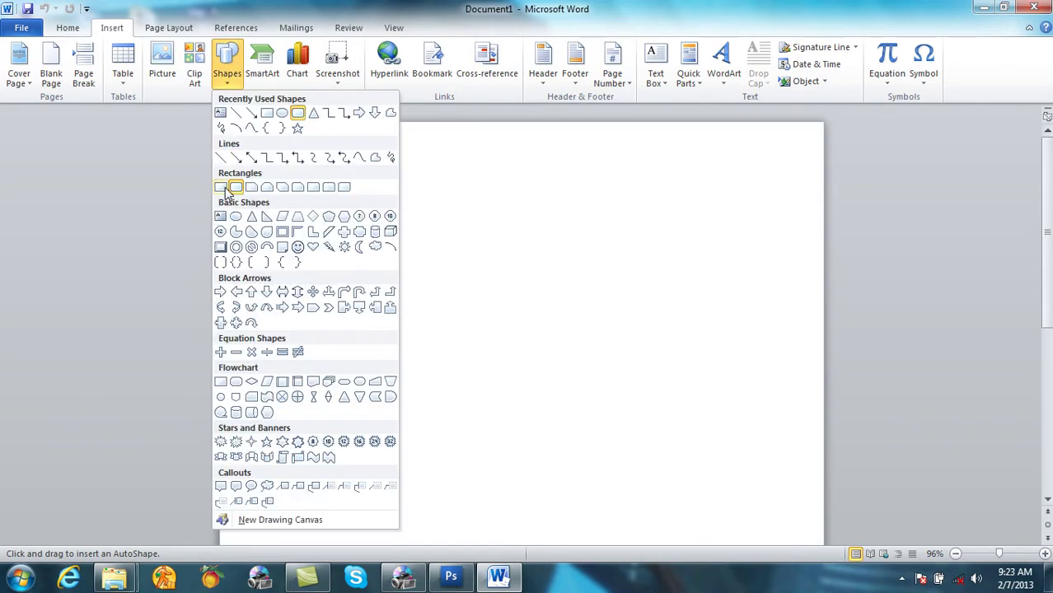
left_click(226, 188)
mouse_move(321, 226)
left_mouse_down()
mouse_move(543, 296)
mouse_move(728, 281)
left_mouse_up()
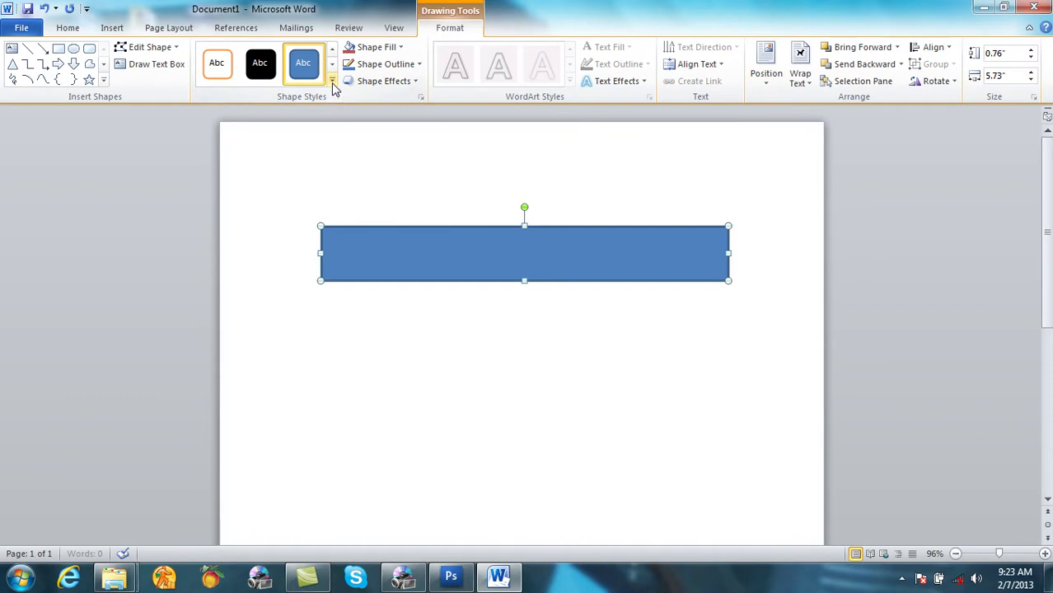
Step: Fill the rectangle solid black and stretch its edges out to the margins
left_click(332, 82)
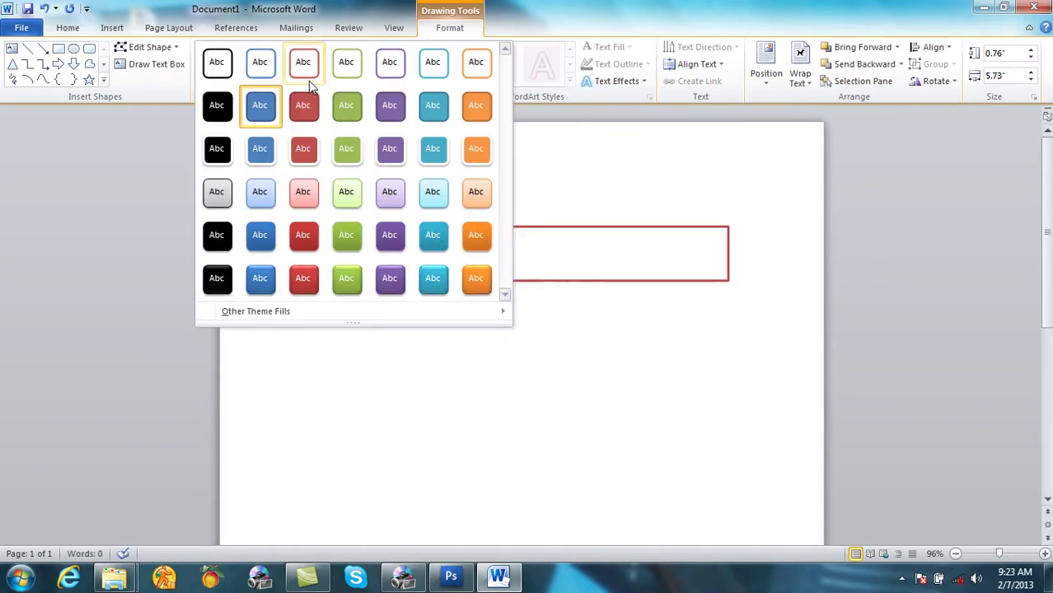
left_click(222, 102)
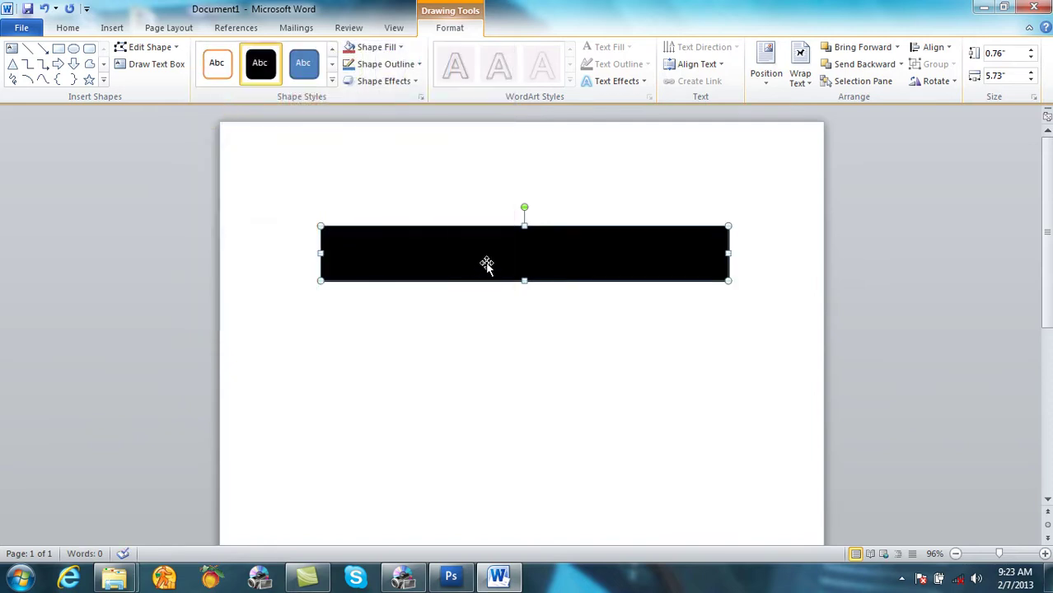
left_click_drag(320, 254, 239, 253)
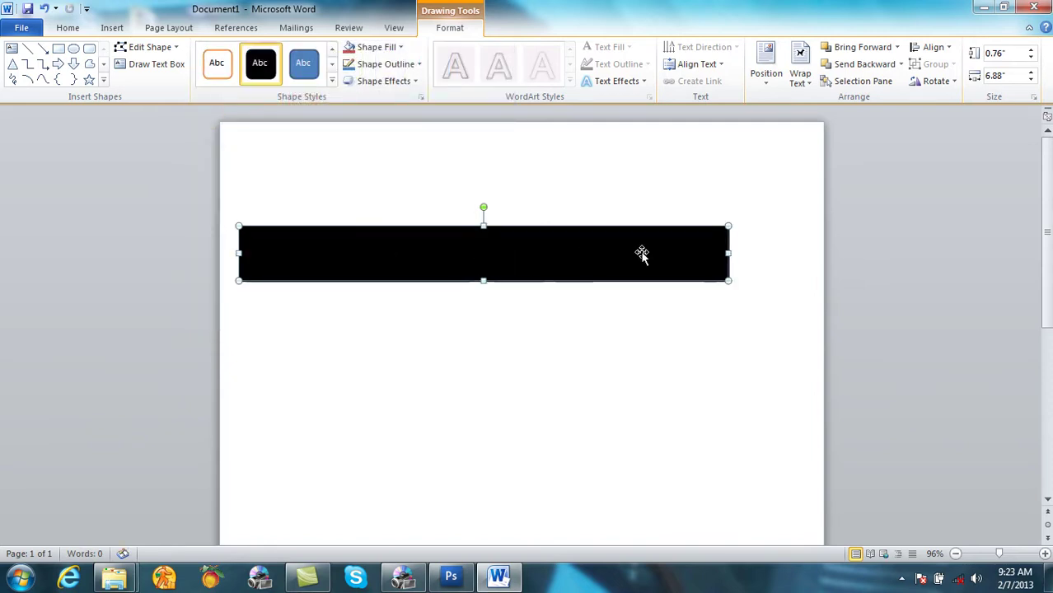
left_click_drag(724, 255, 816, 252)
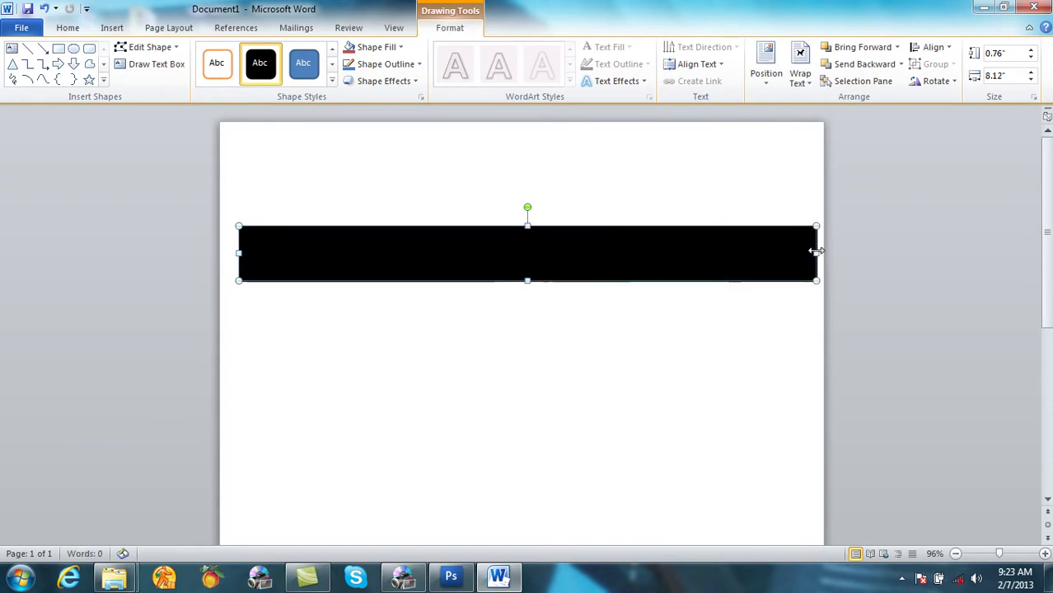
Step: Start adding text inside the black strip, then open Control Panel
right_click(571, 252)
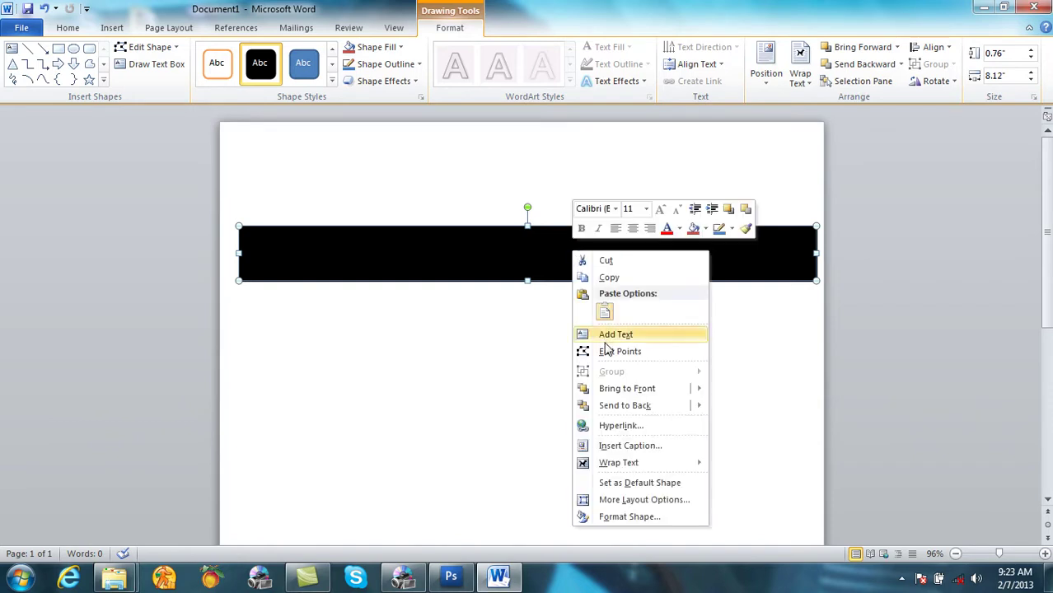
left_click(611, 337)
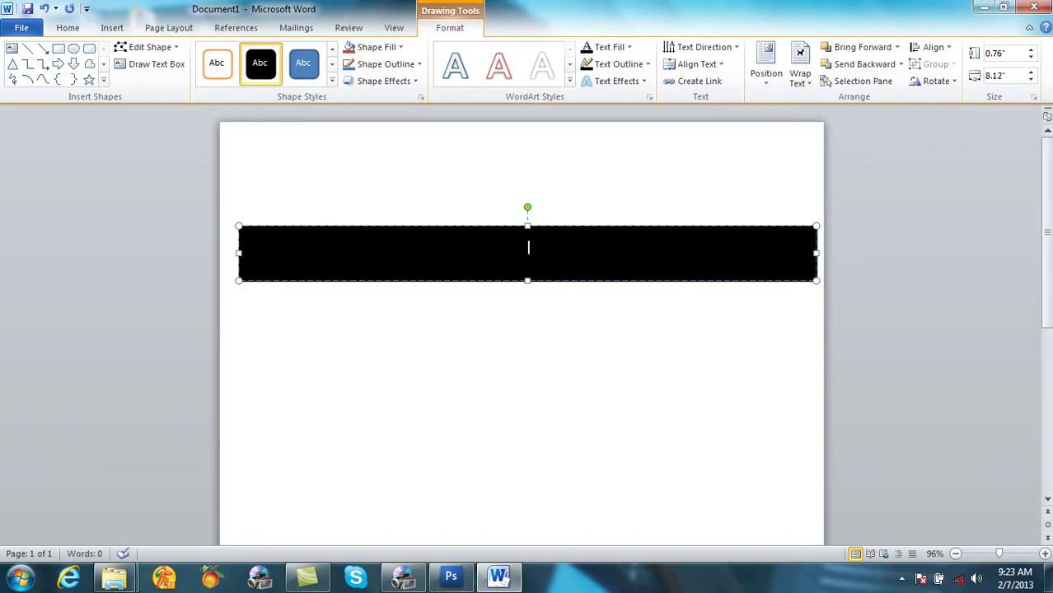
left_click(20, 577)
left_click(262, 404)
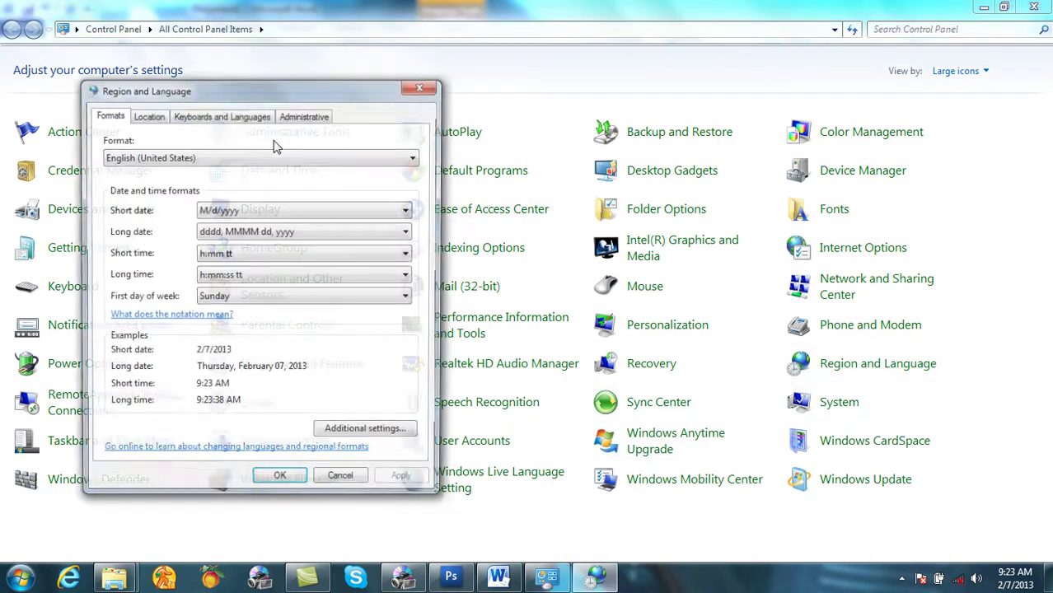
Step: Open the keyboard settings and browse the Add Input Language list to the D languages
left_click(249, 118)
left_click(338, 181)
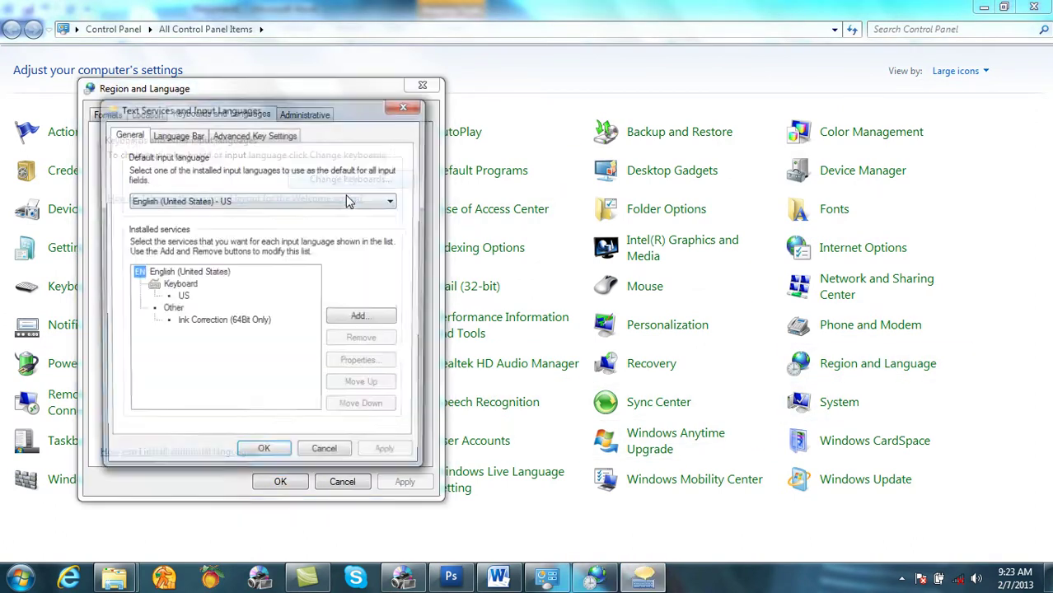
left_click(362, 318)
left_click(178, 240)
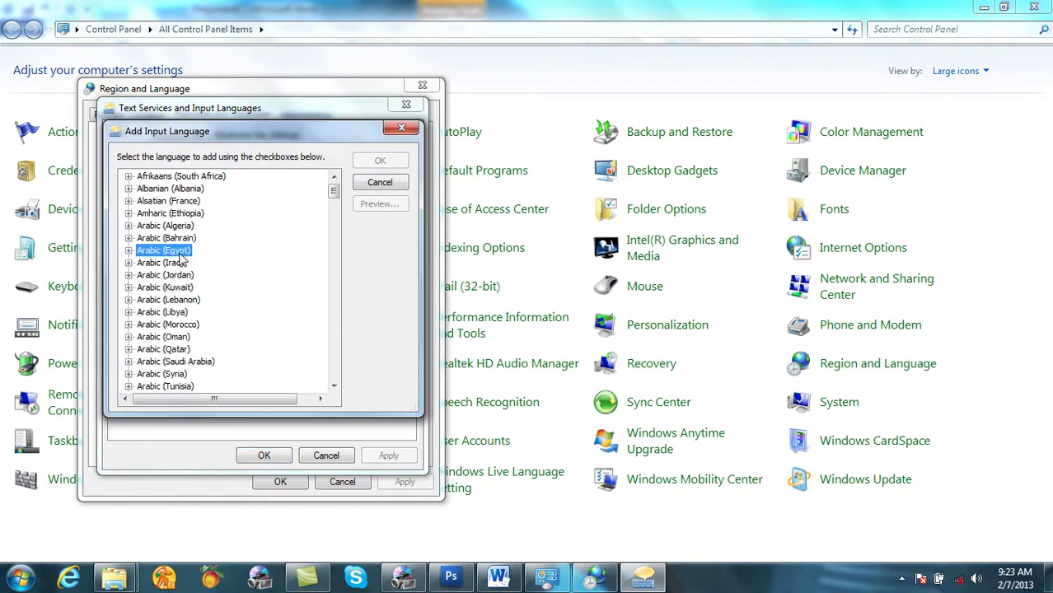
key("f")
scroll(183, 323, "down", 1)
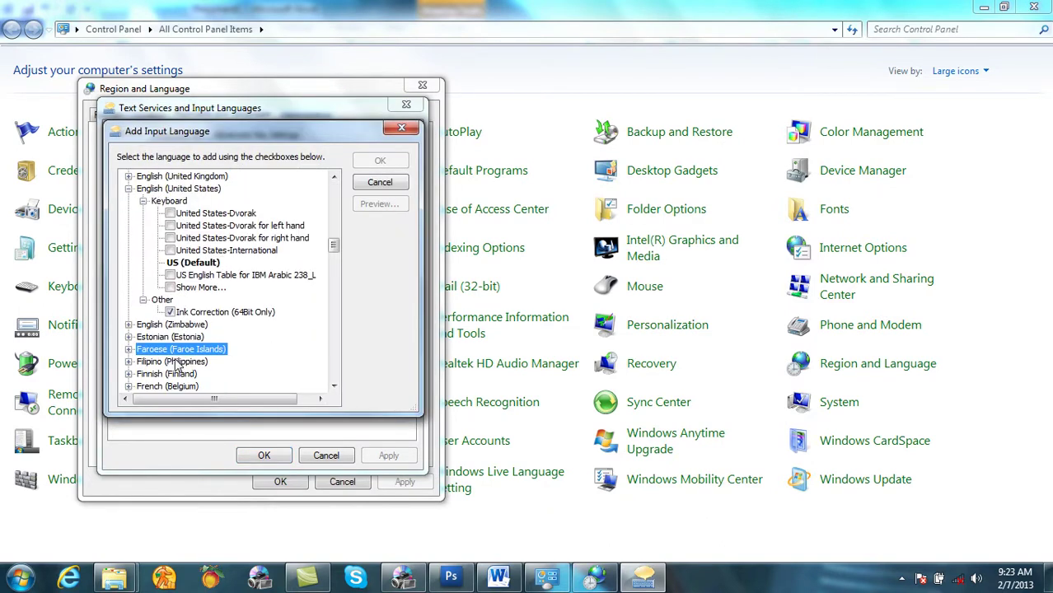
key("d")
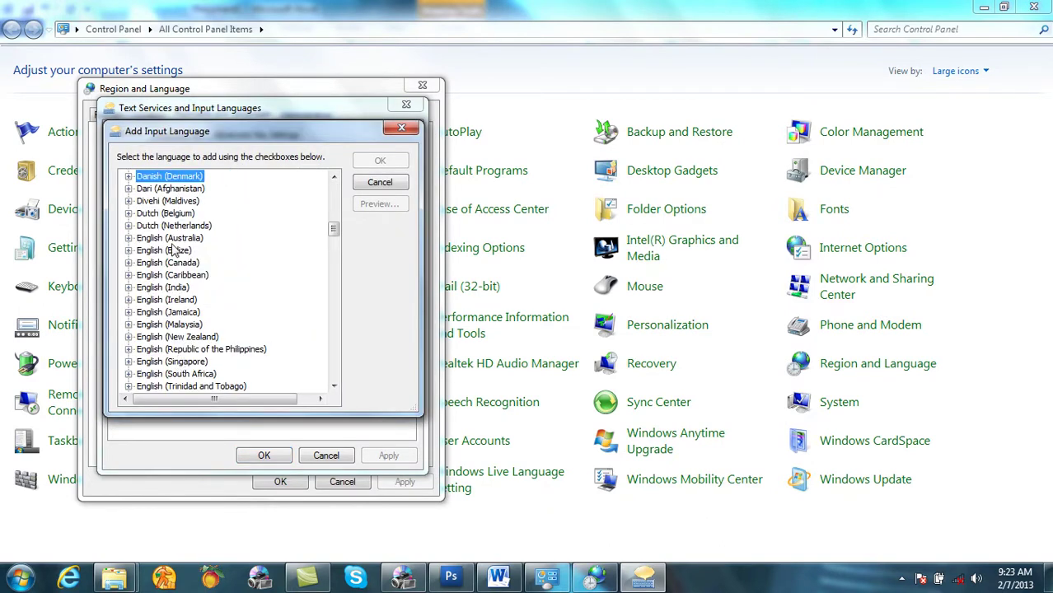
Step: Add Dari (Afghanistan) with the Pashto keyboard and confirm all the language dialogs
key("Down")
key("Right")
key("Down")
key("Right")
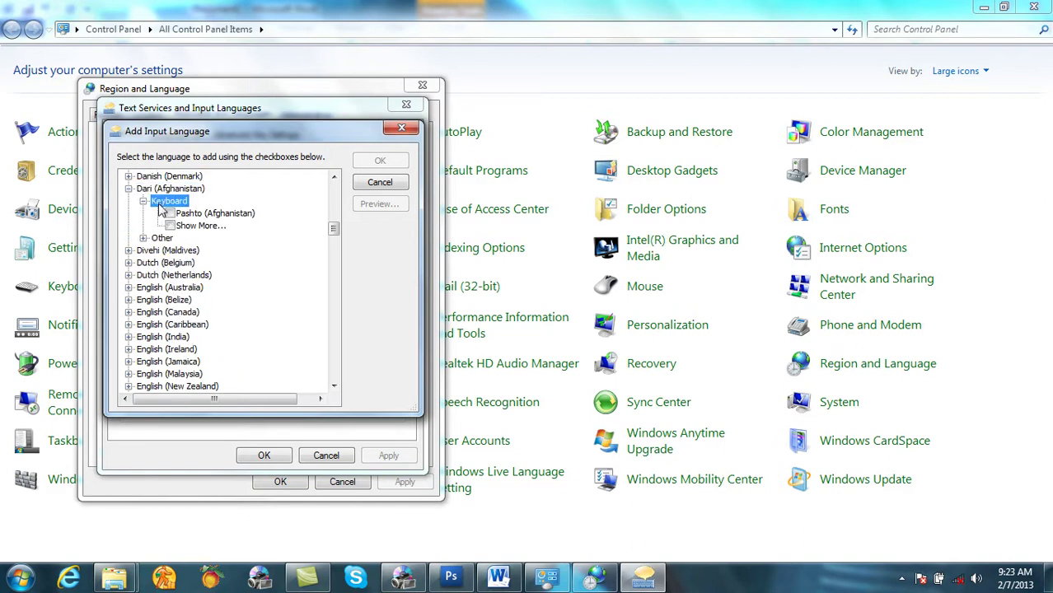
left_click(169, 214)
left_click(380, 160)
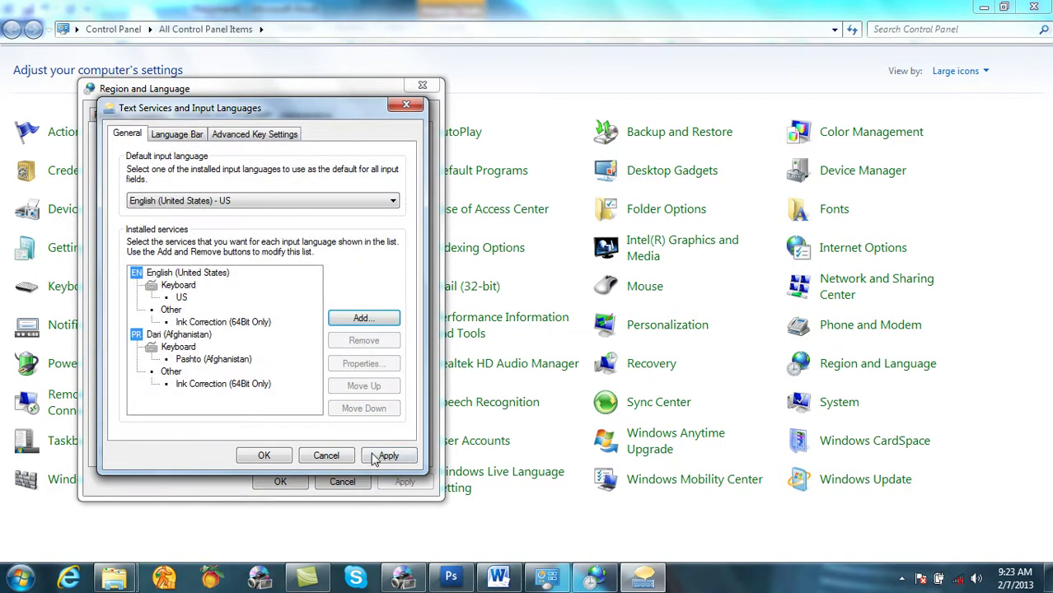
left_click(266, 456)
left_click(282, 482)
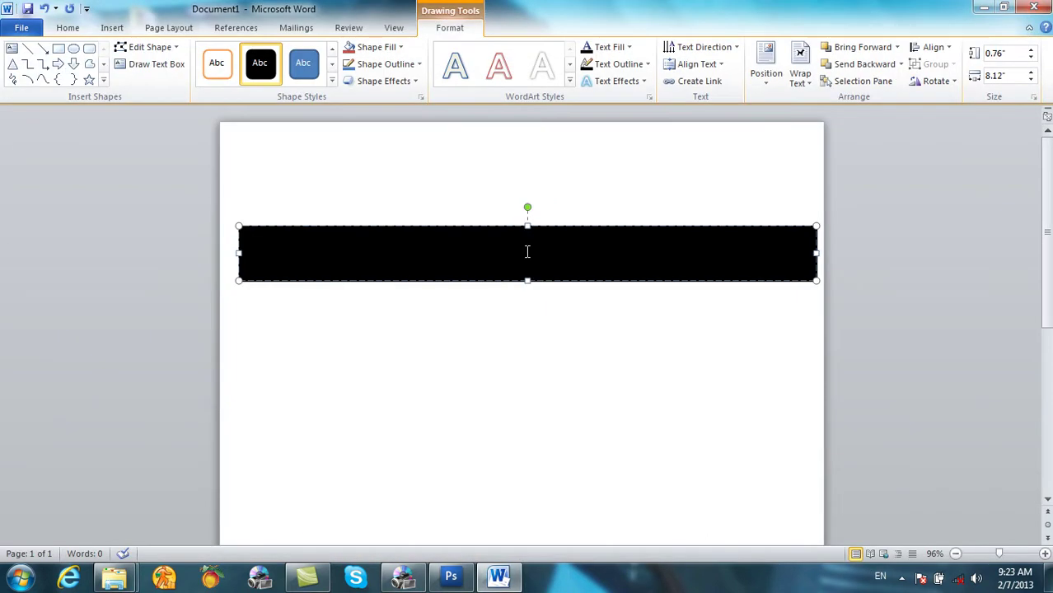
Step: Switch the input language to Persian and set the font size to 22
left_click(880, 576)
left_click(914, 559)
left_click(61, 30)
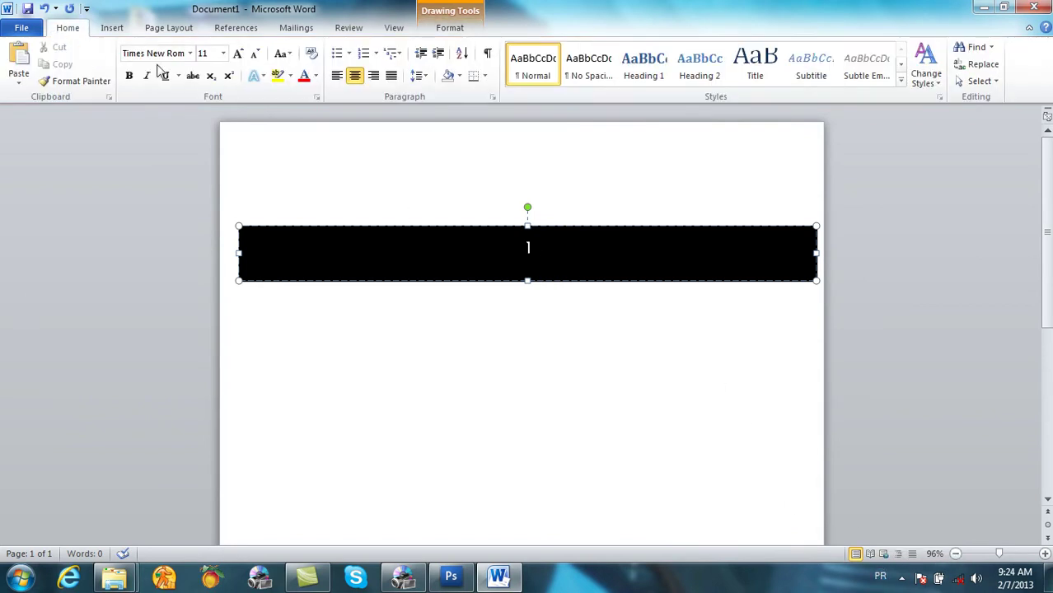
left_click(237, 55)
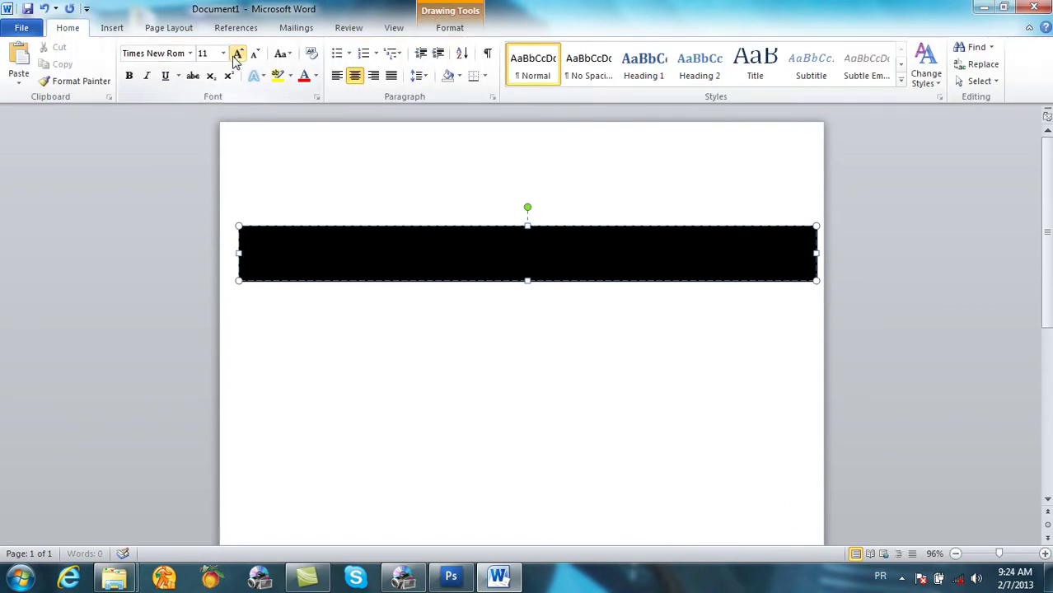
left_click(223, 54)
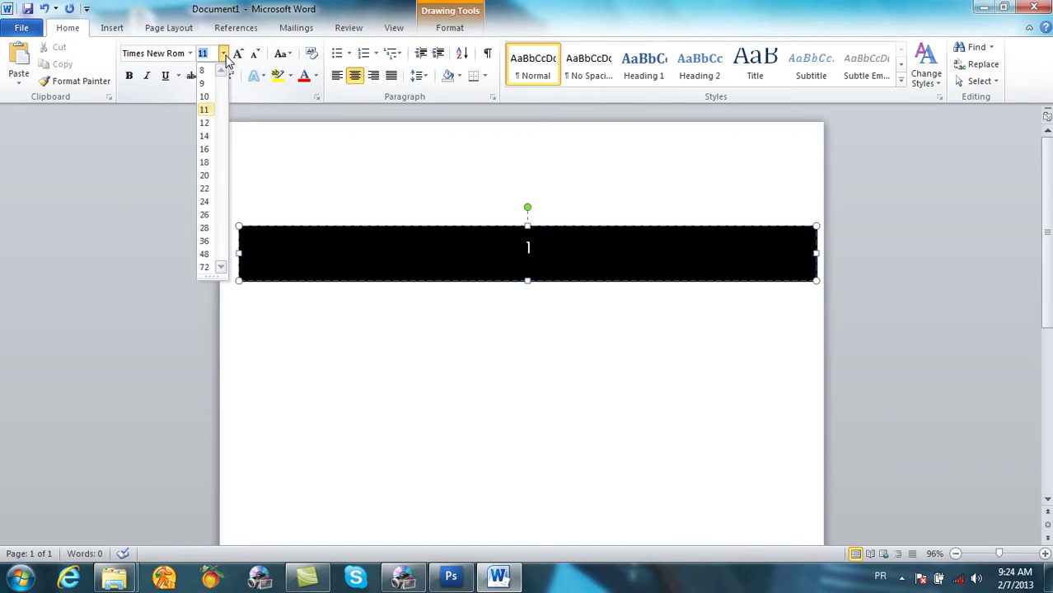
left_click(206, 189)
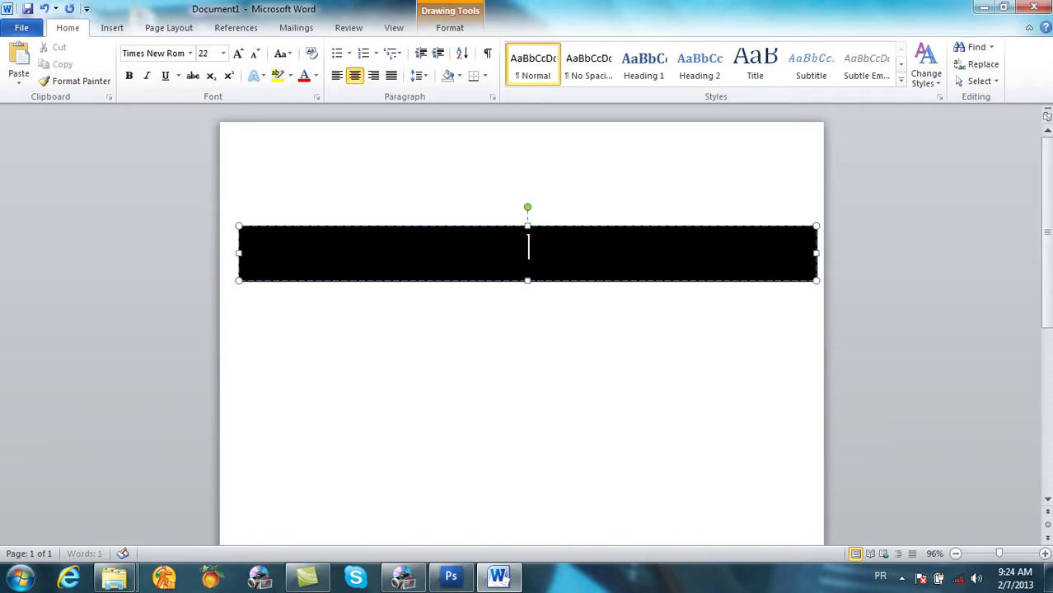
Step: Type the institute's name and the address label in Dari, fixing typos
type("دکابل انس")
type("تیتوت")
key("BackSpace")
key("BackSpace")
type("یتوت")
key("BackSpace")
key("BackSpace")
key("BackSpace")
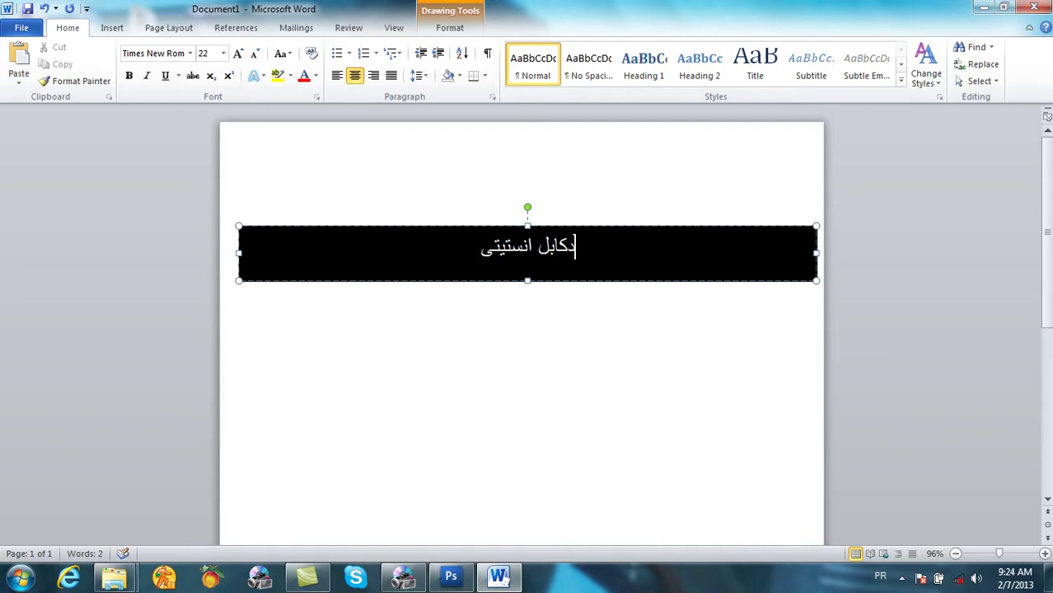
type("وت")
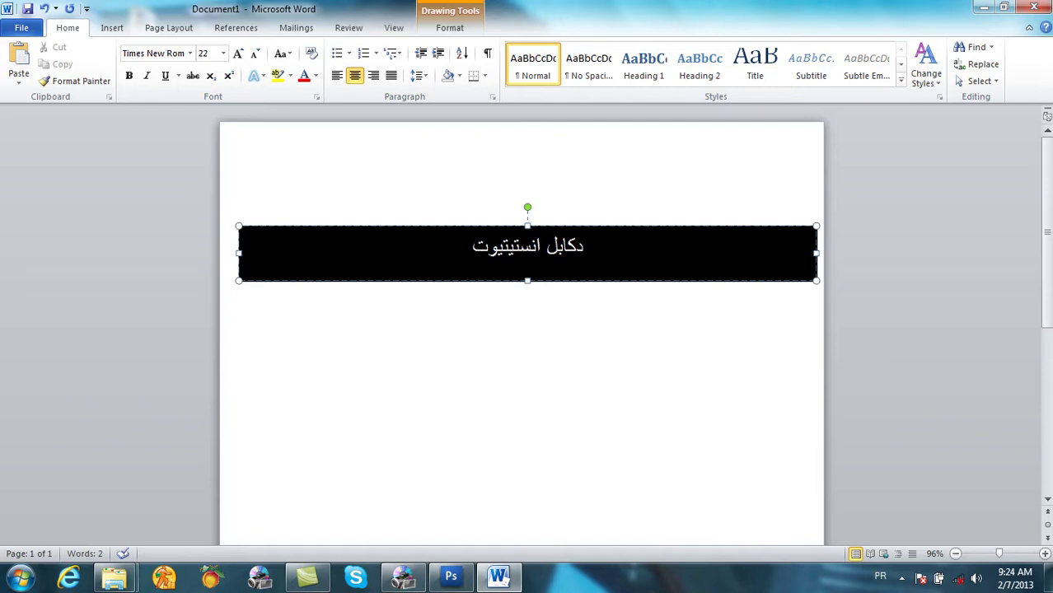
type(":")
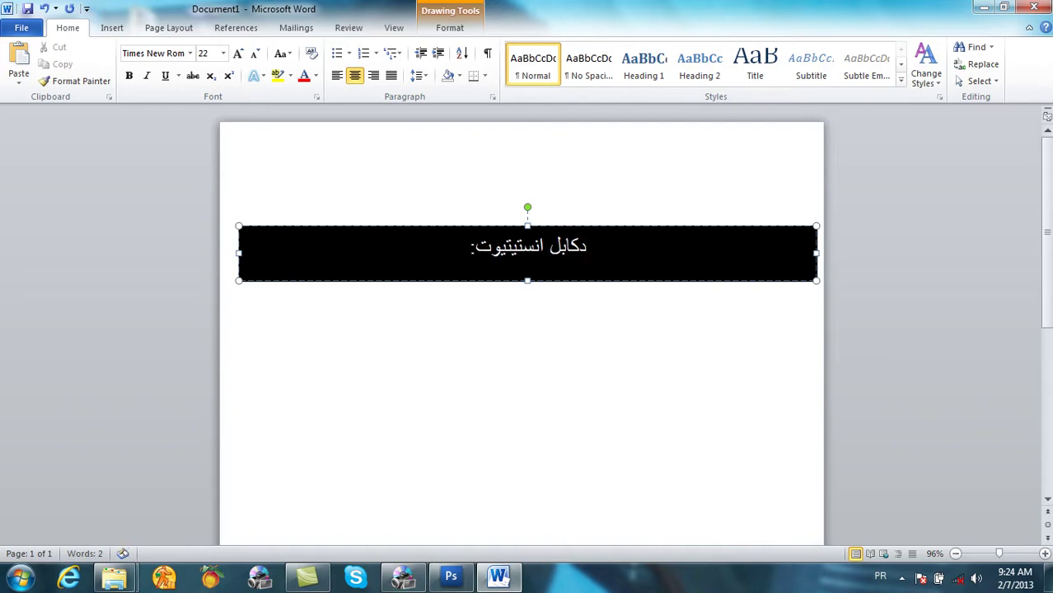
type(" ادرس")
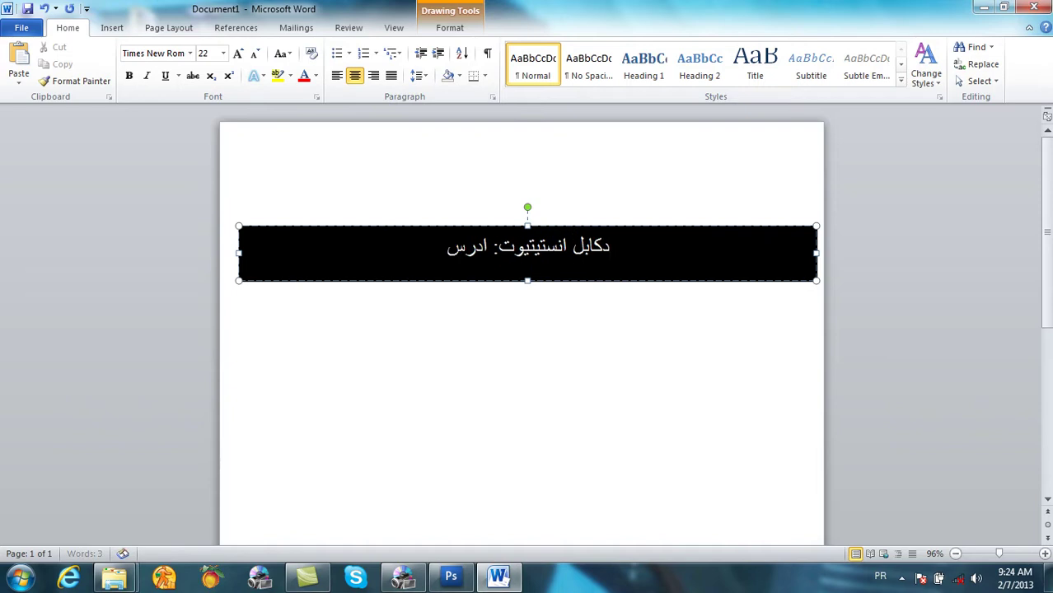
key("BackSpace")
key("BackSpace")
key("BackSpace")
key("BackSpace")
key("BackSpace")
key("BackSpace")
type("ادر")
type("س:")
type(" ما")
key("BackSpace")
key("BackSpace")
Step: Type the street address and contact phone number, then select all the banner text
type("کابل")
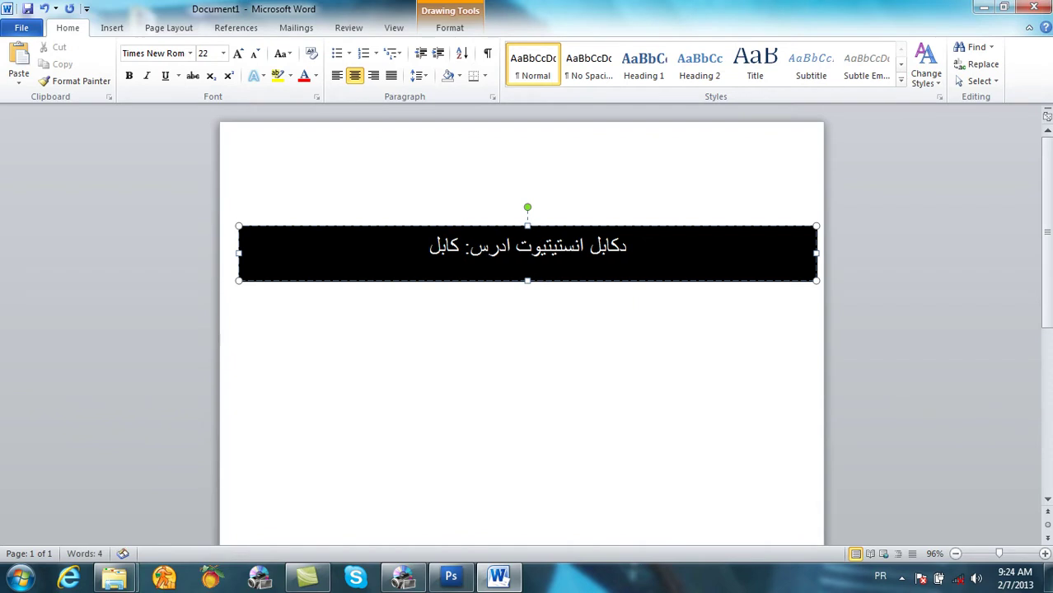
type(" سرک چ")
key("BackSpace")
key("BackSpace")
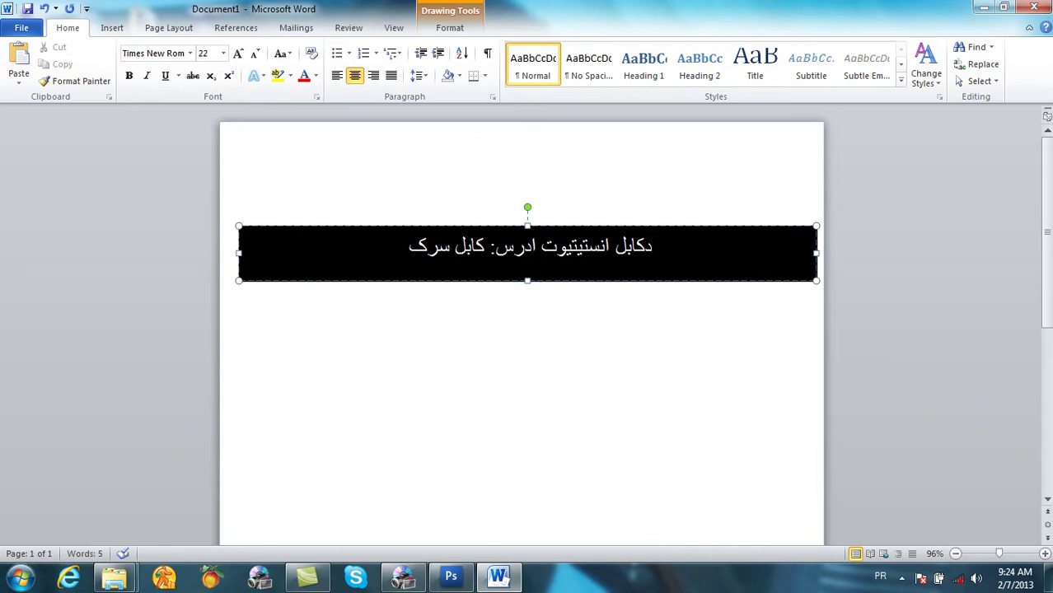
type("بوهنتو")
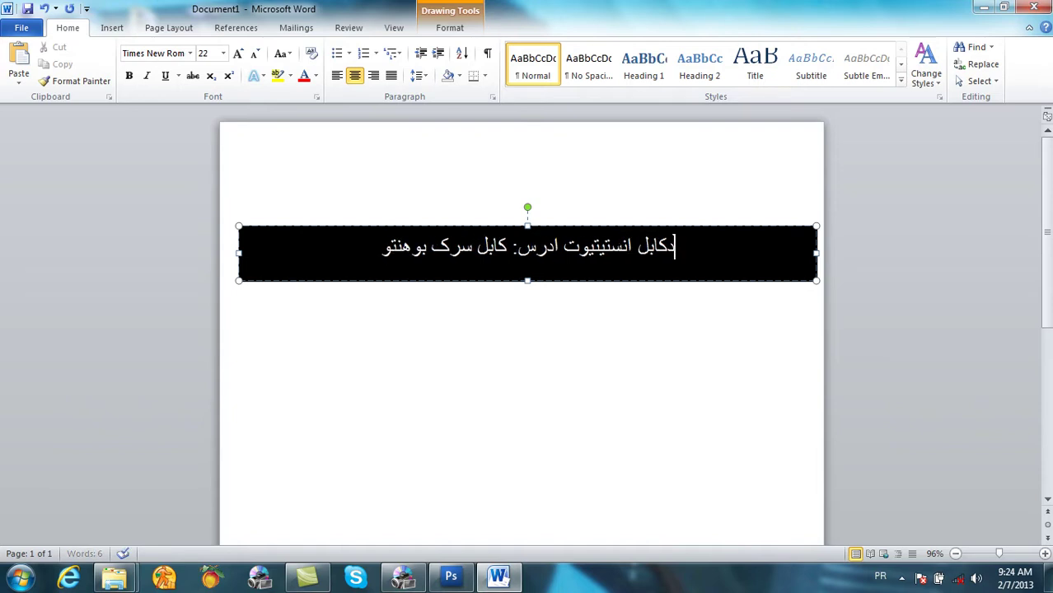
type("ن")
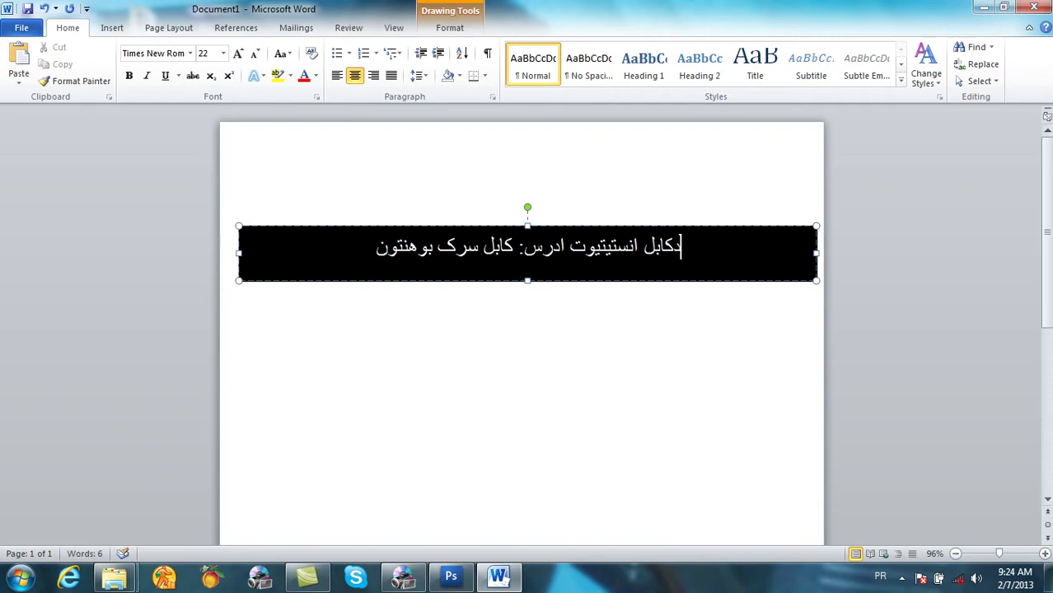
type(" شمار")
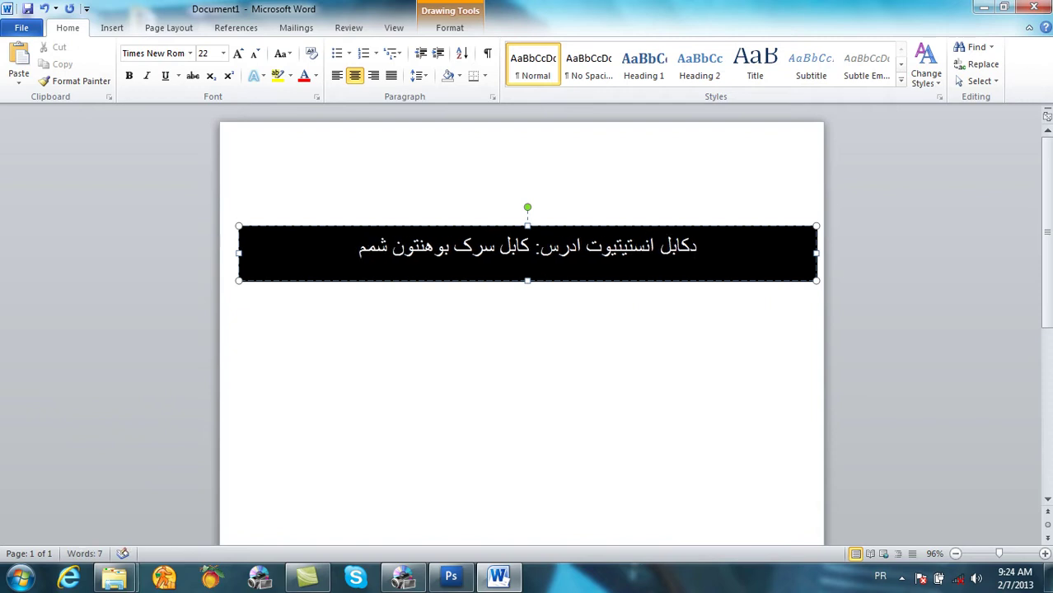
type("ه")
type(" تماس: ۰۴۷")
key("BackSpace")
key("BackSpace")
type("۷۹")
key("BackSpace")
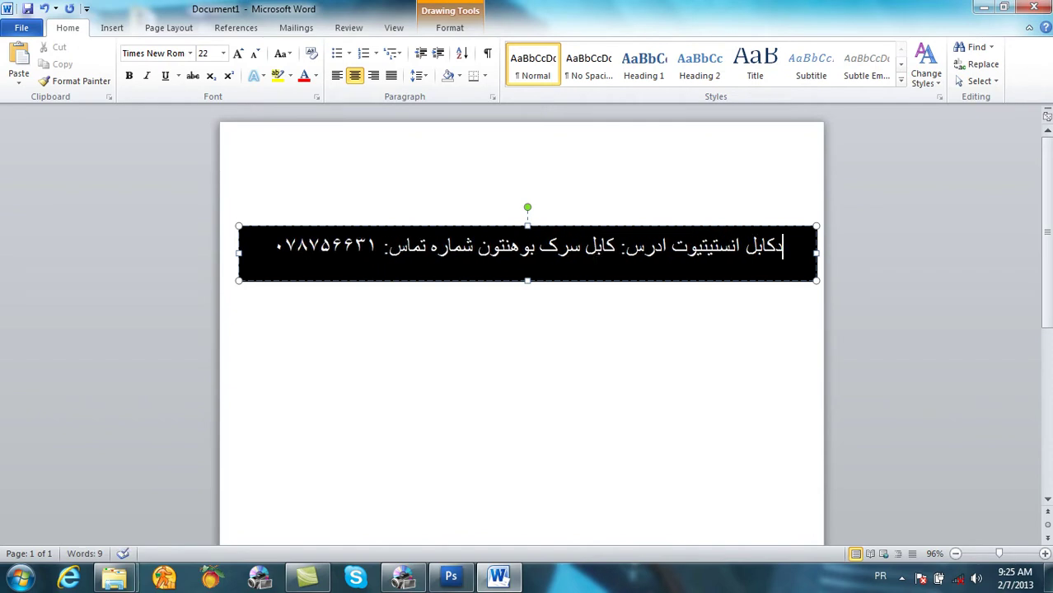
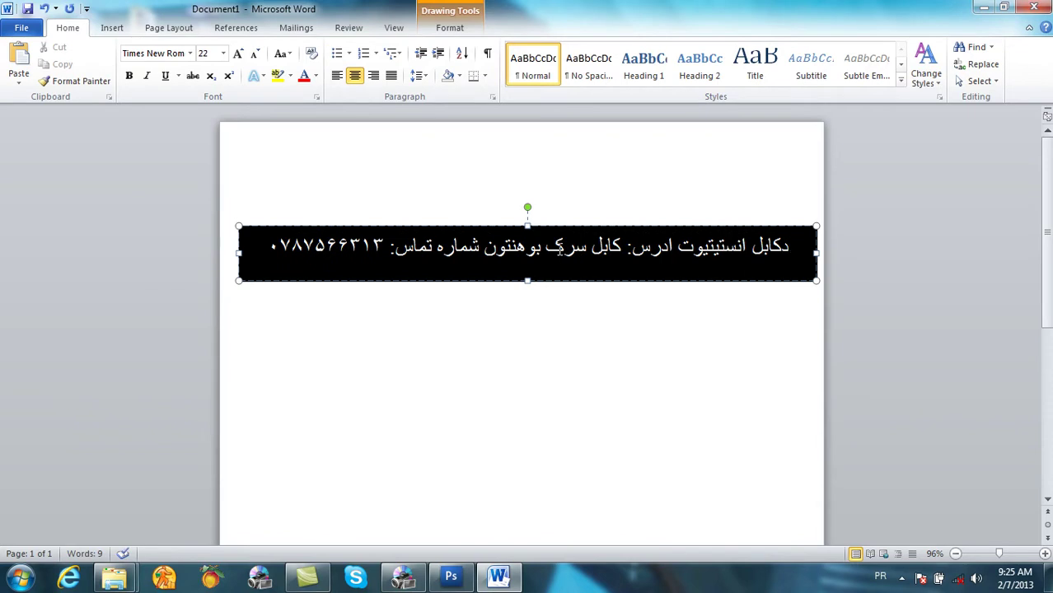
key("ctrl+a")
left_click(116, 31)
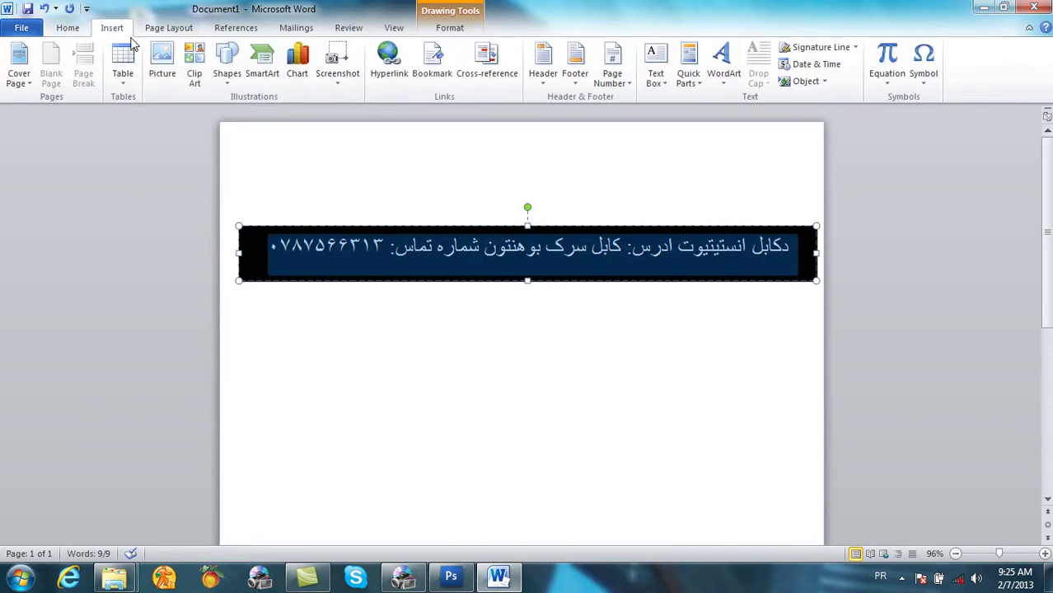
Step: Apply a dark Text Effects style to the banner text and set it to 24 pt
left_click(82, 30)
left_click(260, 75)
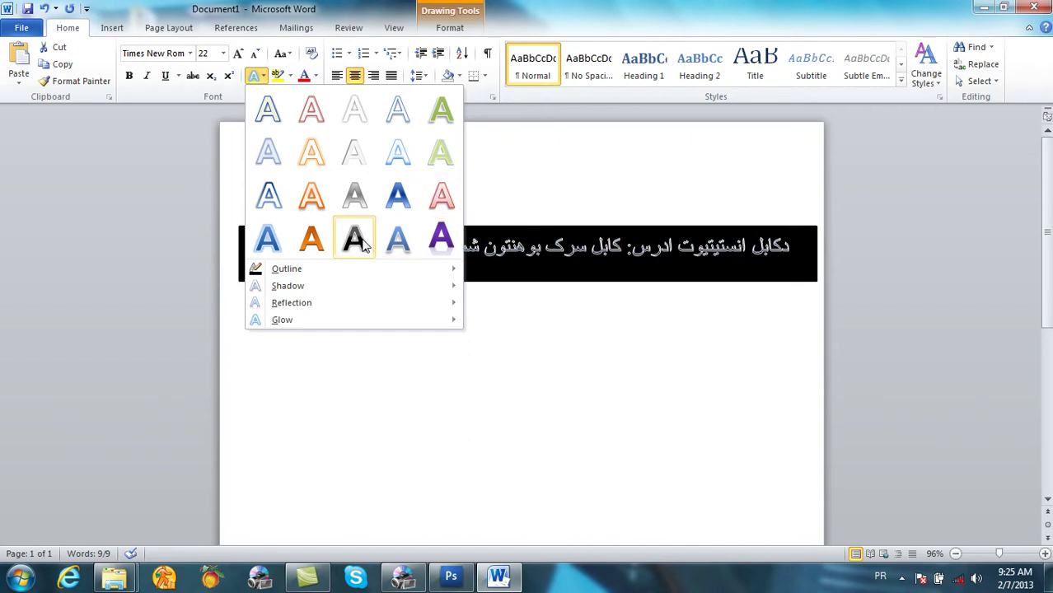
left_click(356, 239)
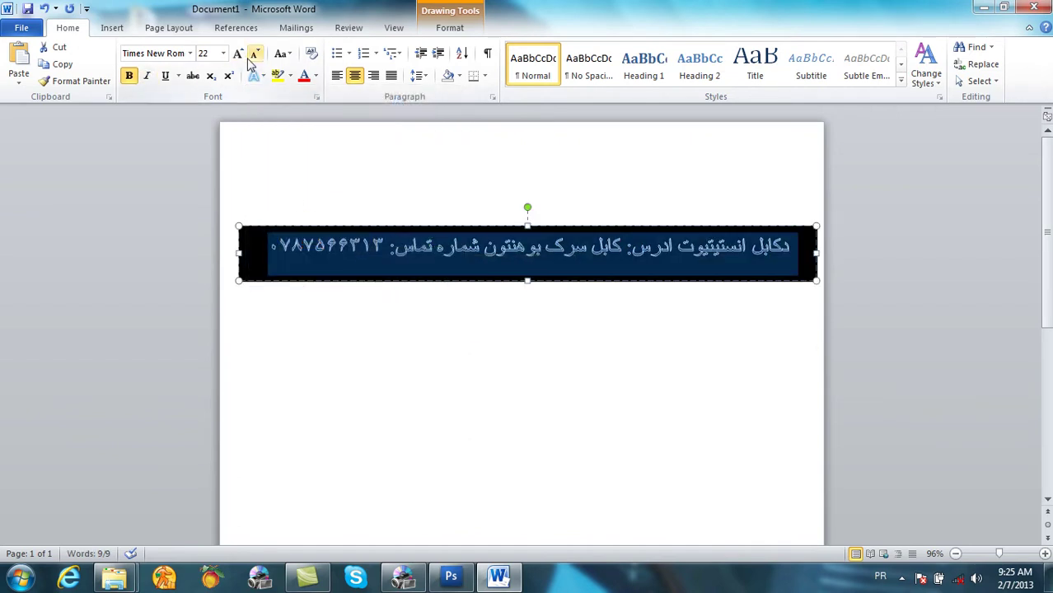
left_click(222, 53)
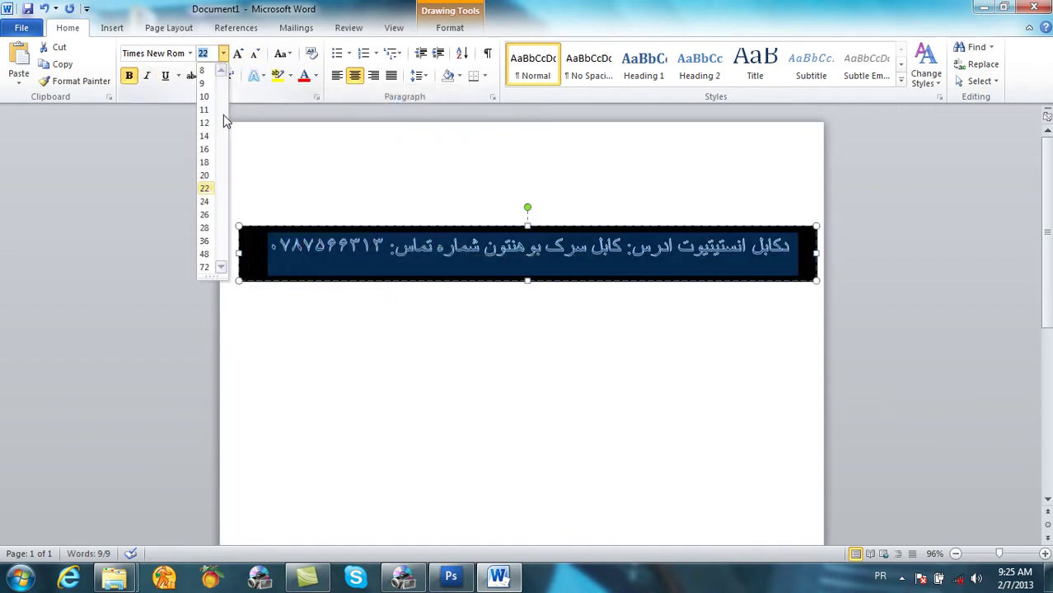
left_click(205, 201)
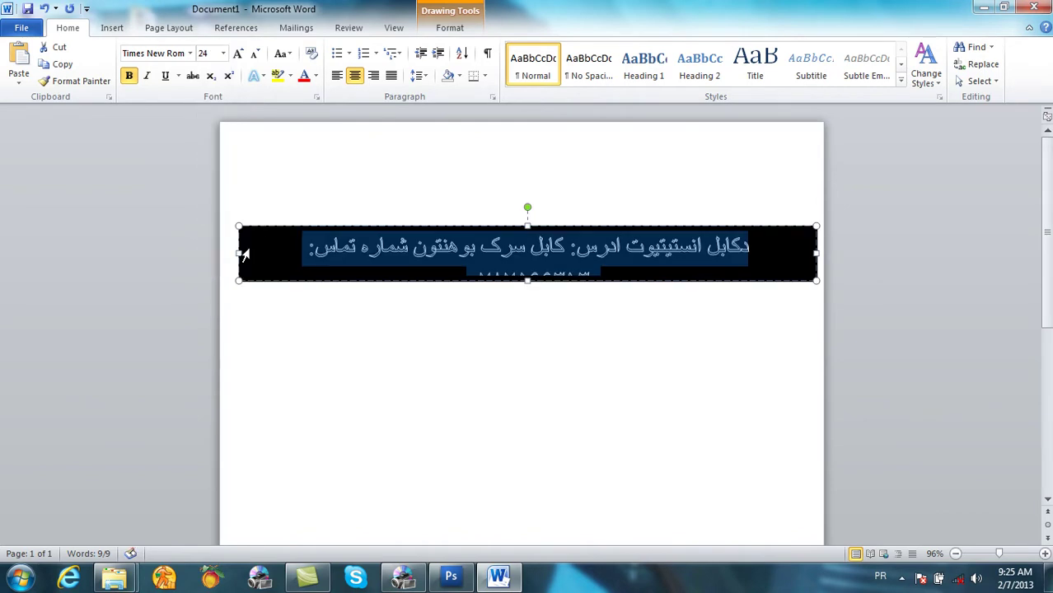
Step: Widen and nudge the black box so the line fits, then copy the banner shape
left_click_drag(243, 252, 220, 252)
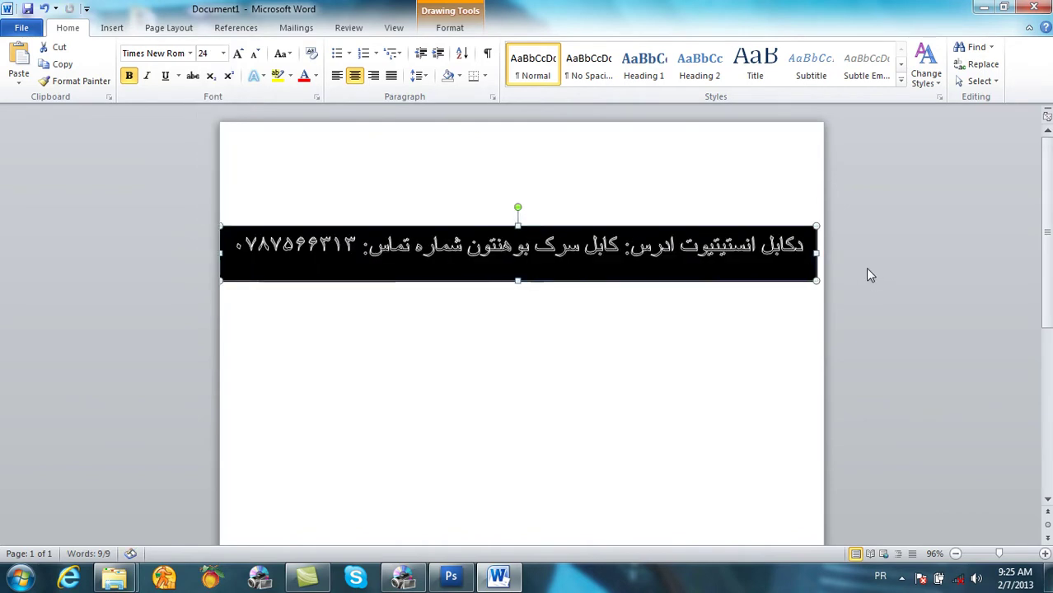
left_click_drag(814, 253, 817, 255)
left_click_drag(586, 227, 593, 226)
right_click(592, 226)
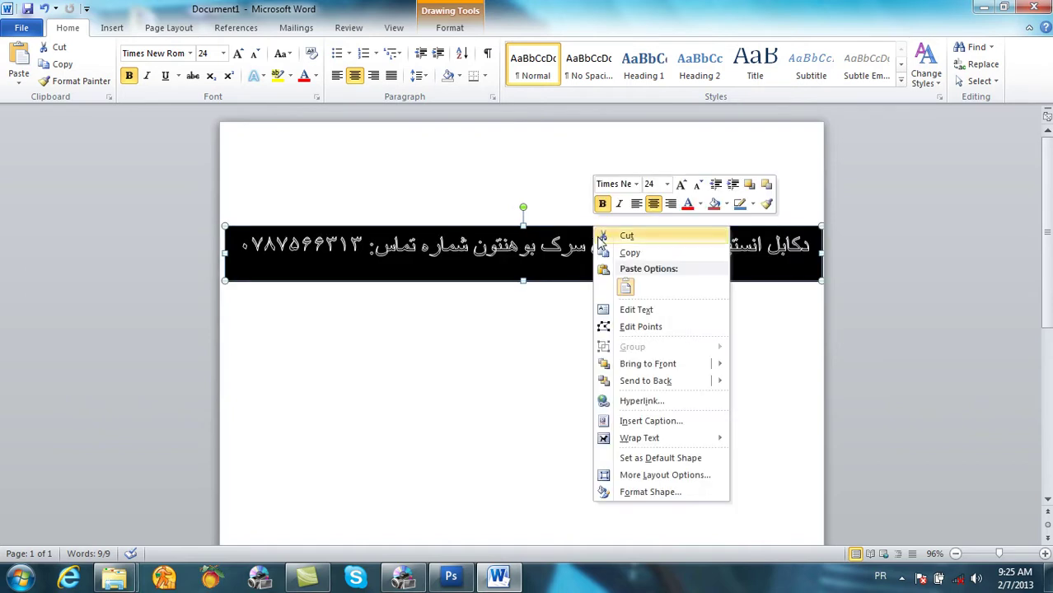
left_click(628, 253)
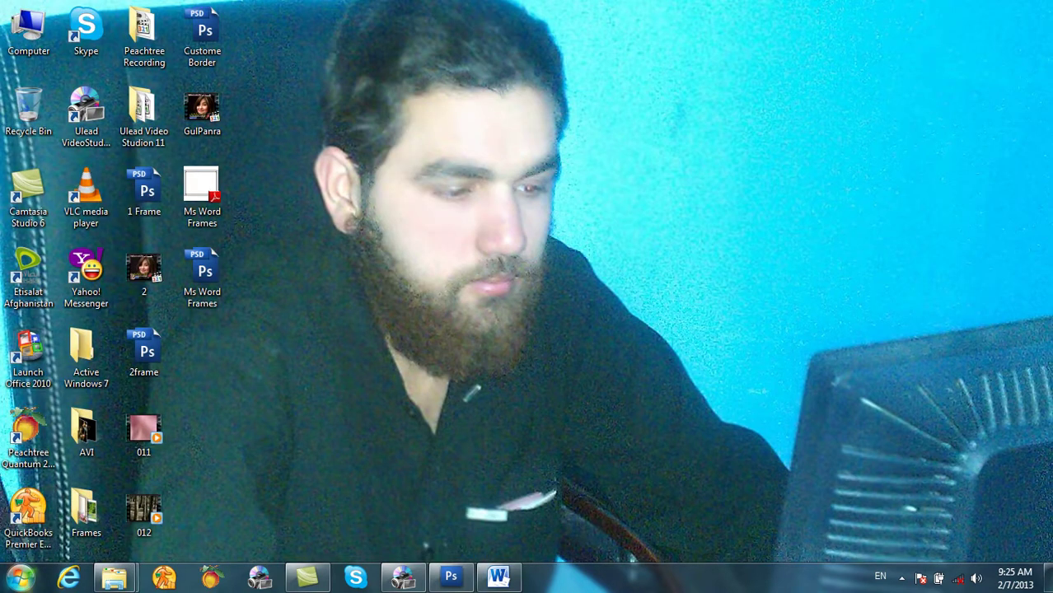
Step: Paste the copied banner into Paint and crop the canvas to it
key("super")
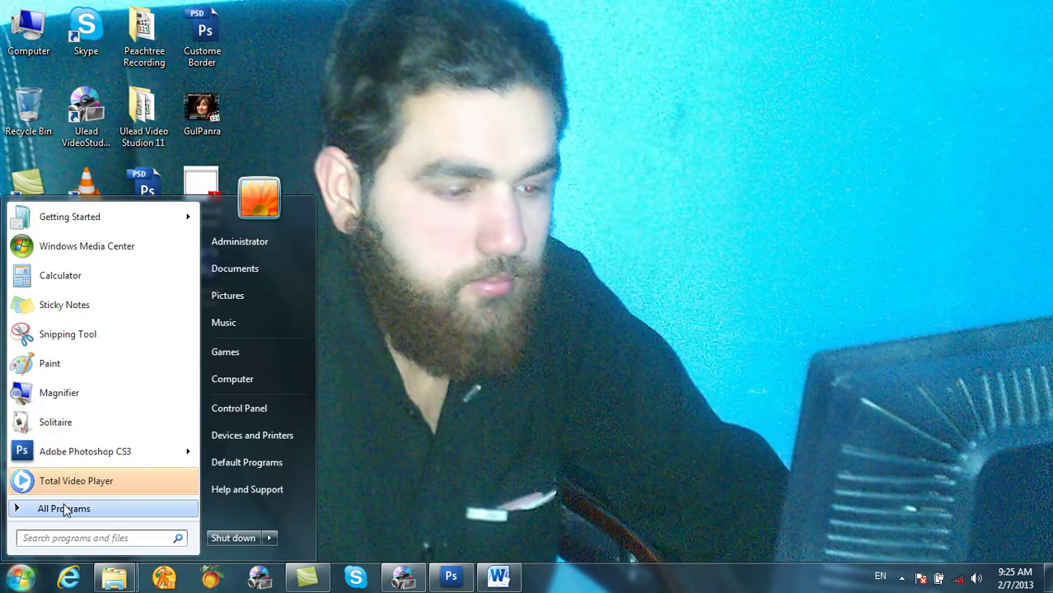
left_click(66, 511)
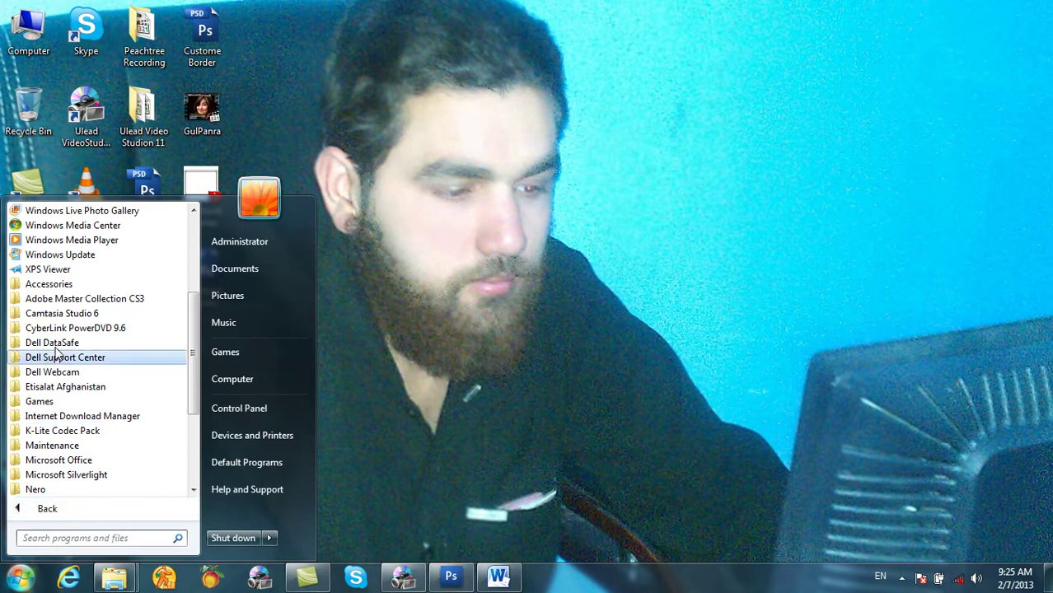
left_click(56, 284)
left_click(56, 328)
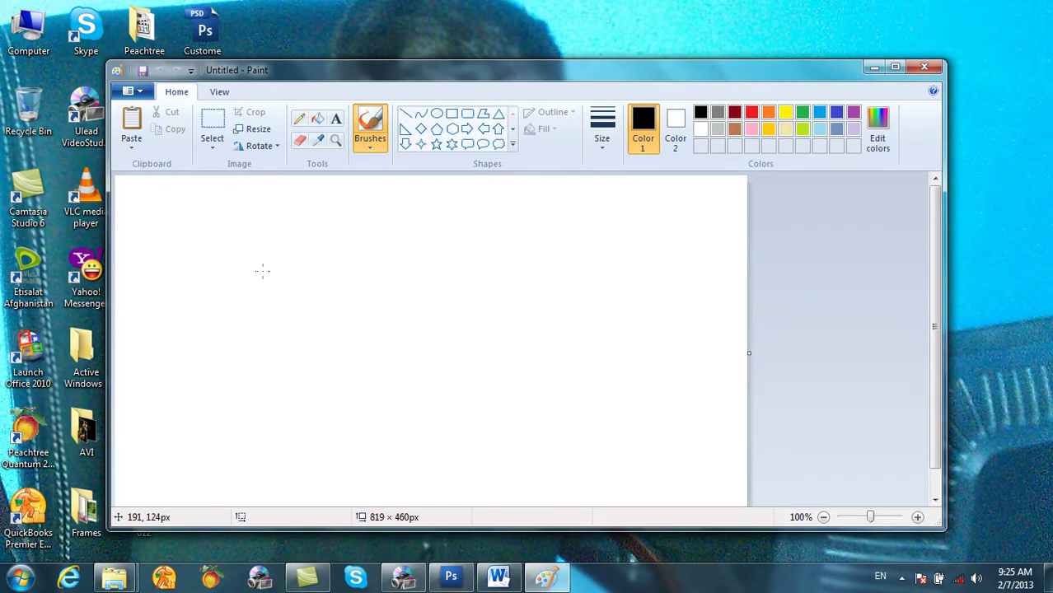
key("ctrl+v")
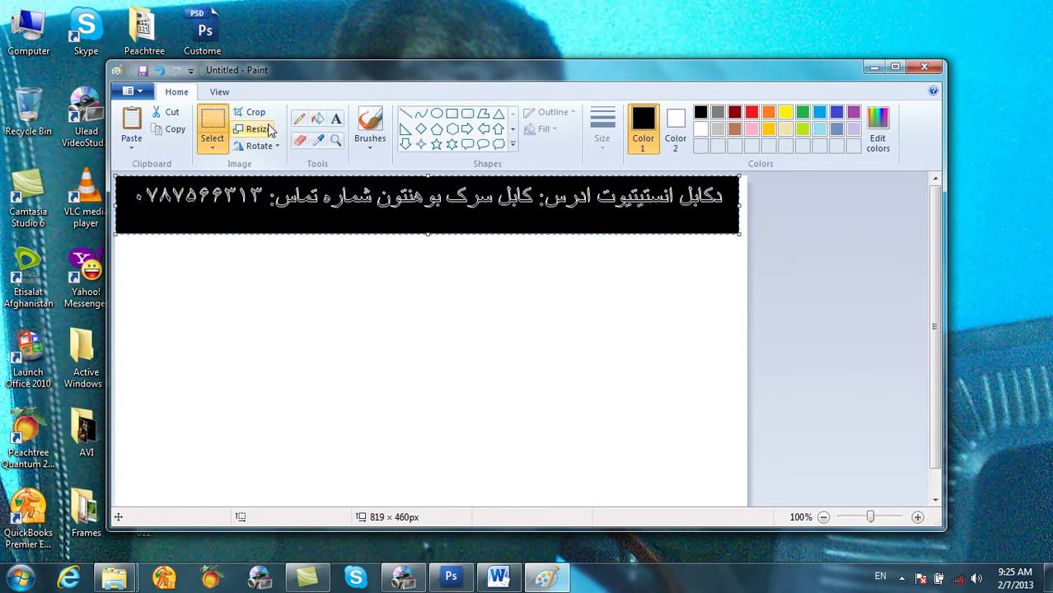
left_click(259, 118)
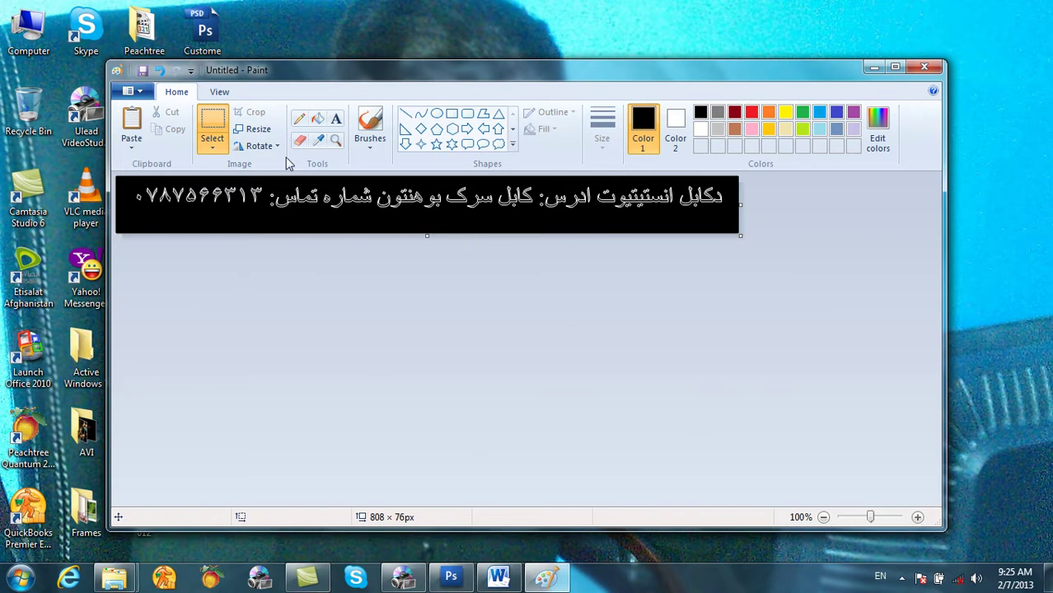
Step: Save the image to the Desktop as 1.png
left_click(140, 93)
left_click(149, 191)
left_click(334, 206)
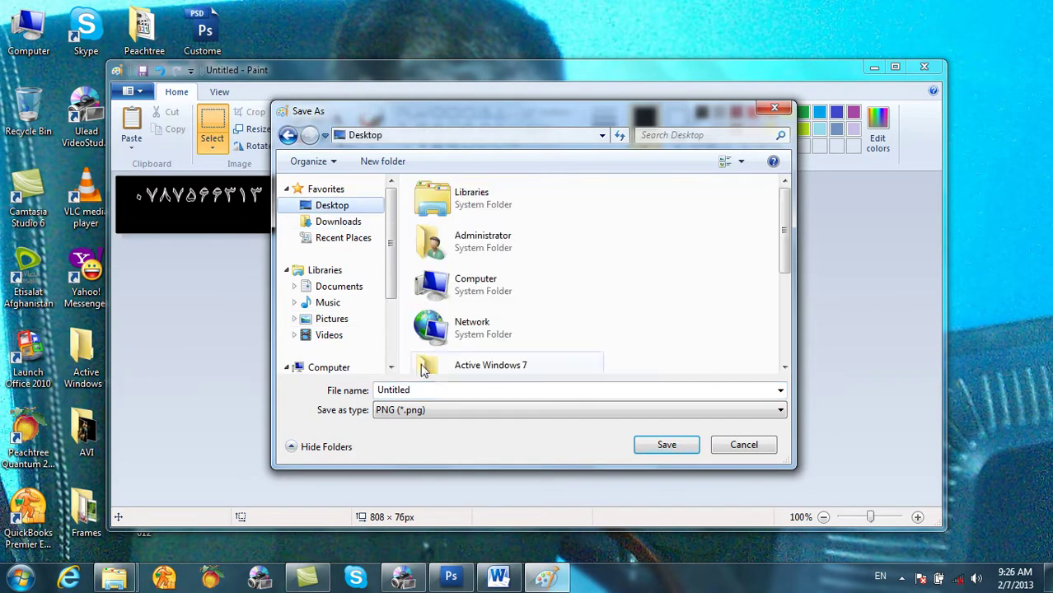
double_click(424, 389)
type("1")
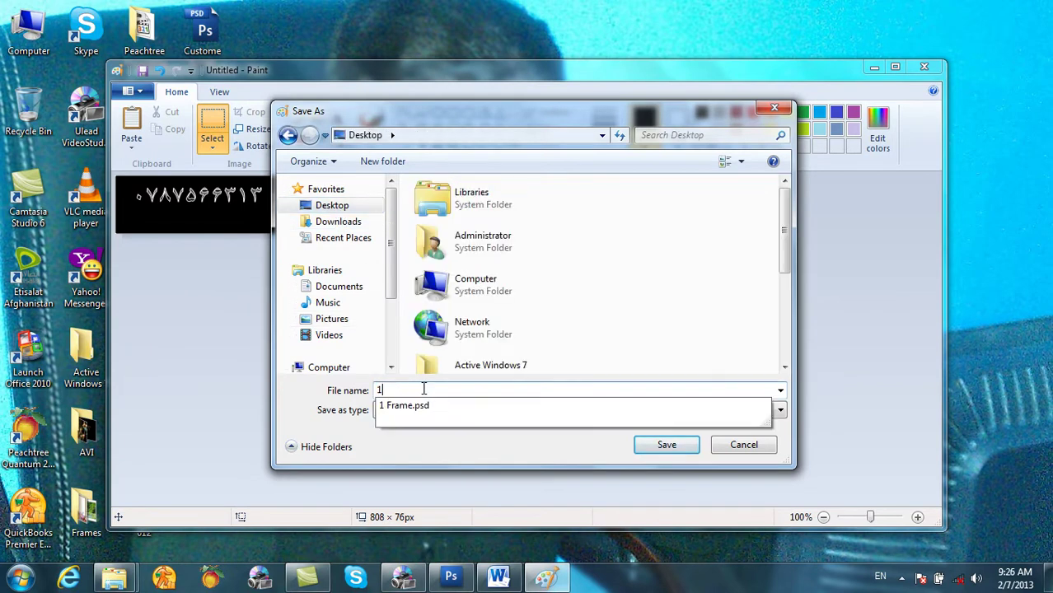
left_click(673, 450)
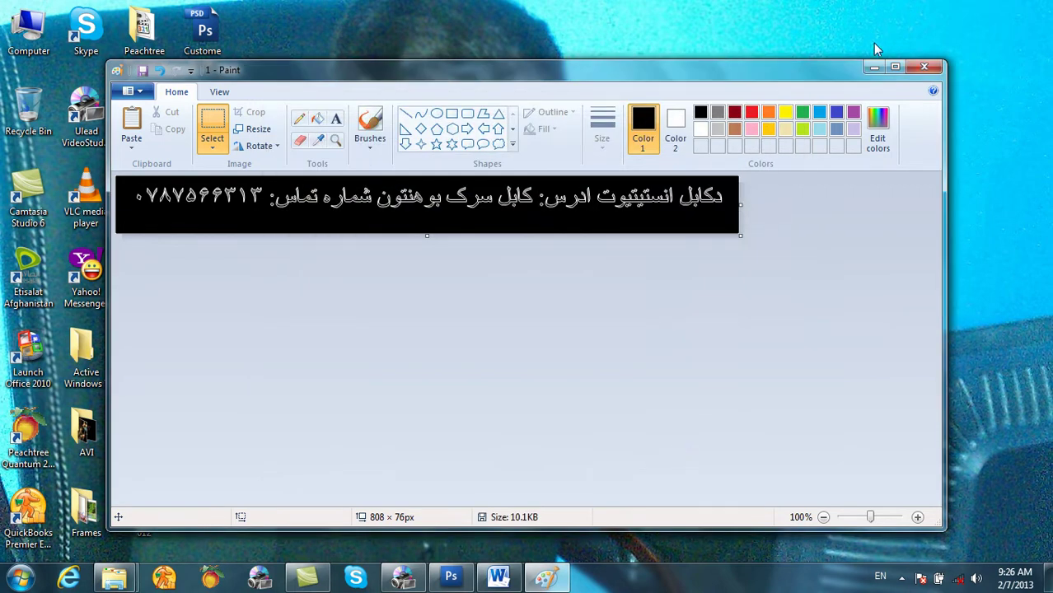
Step: Preview the saved 1.png from the desktop, then return to VideoStudio
left_click(875, 67)
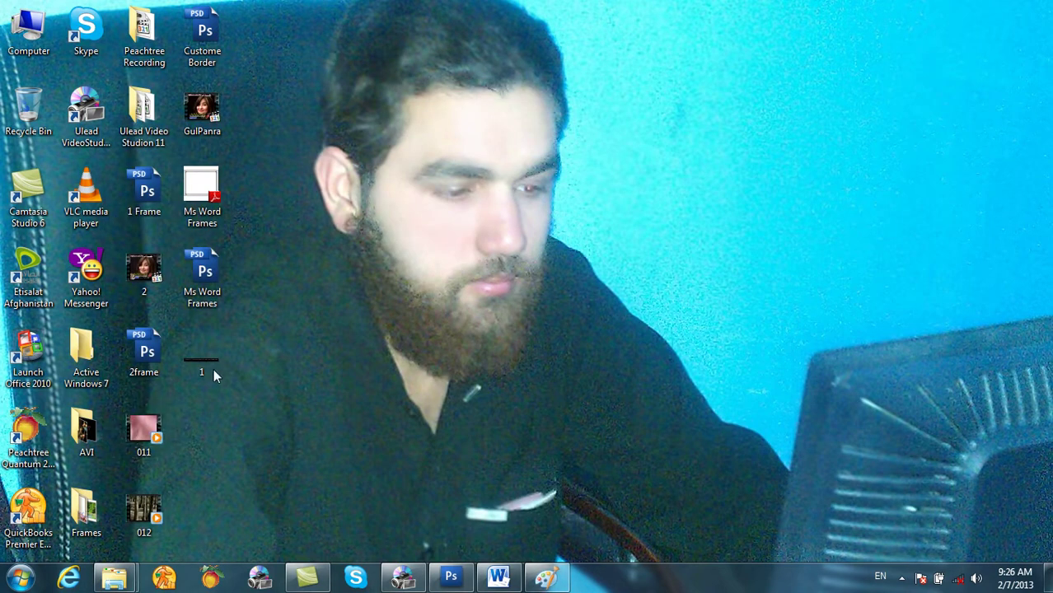
right_click(211, 371)
right_click(193, 366)
right_click(187, 363)
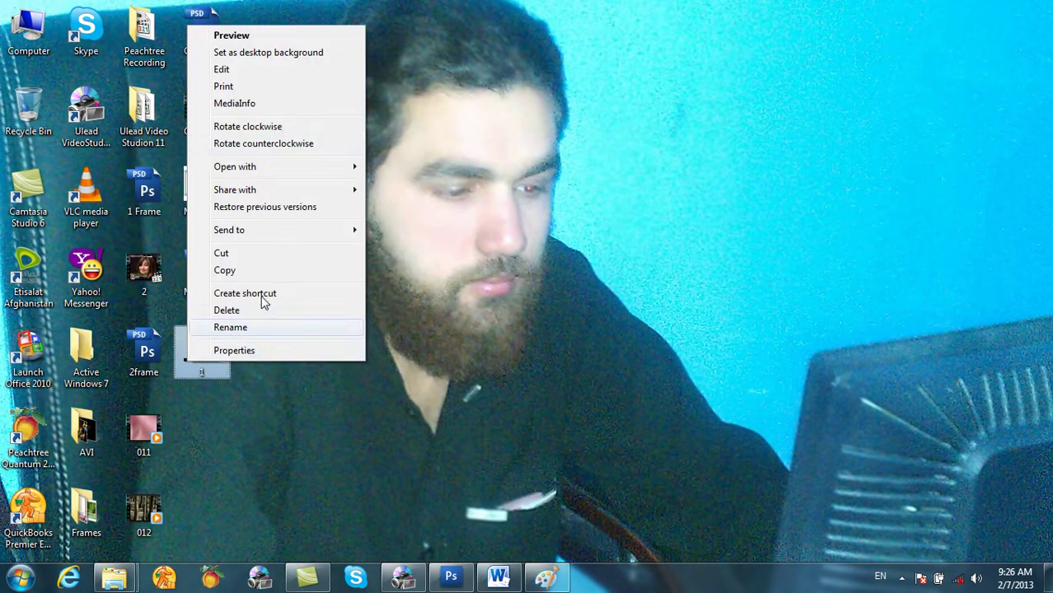
left_click(284, 37)
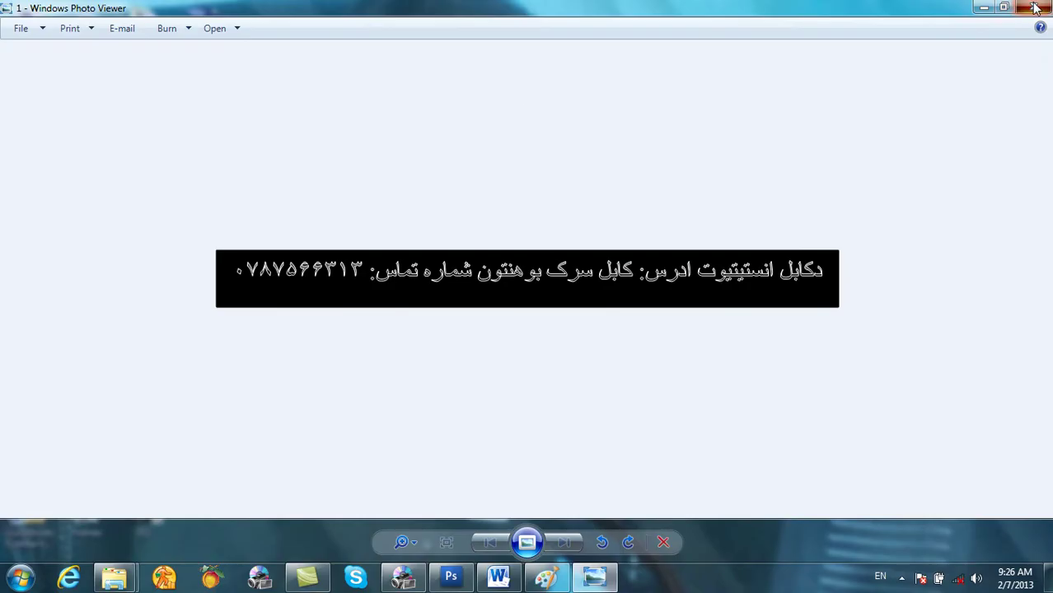
left_click(1036, 7)
left_click(404, 576)
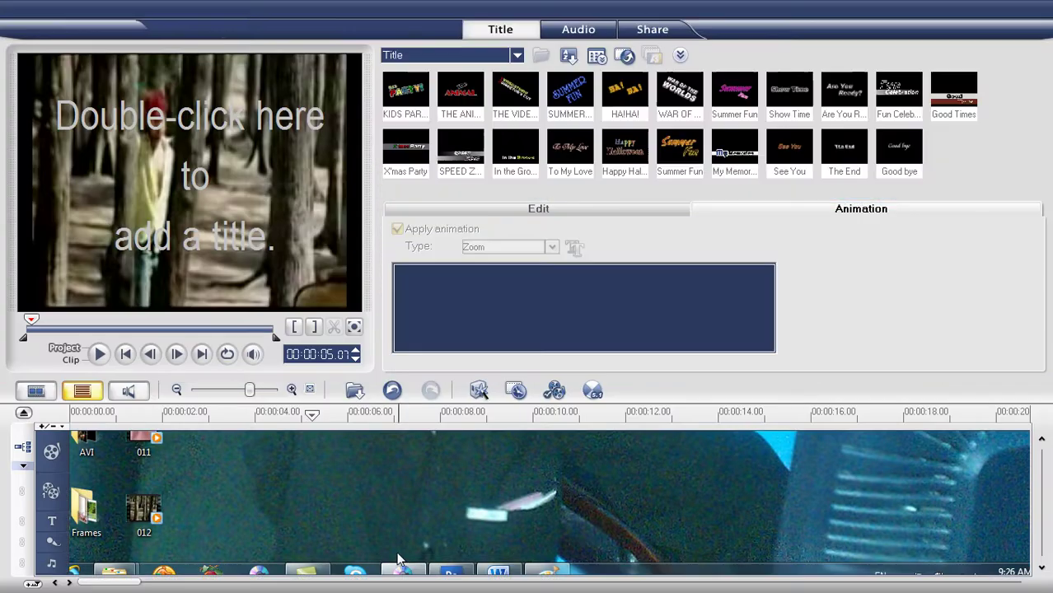
Step: Import 1.png from the Desktop, drop it on the Overlay track and extend it to about 15 seconds
left_click(354, 391)
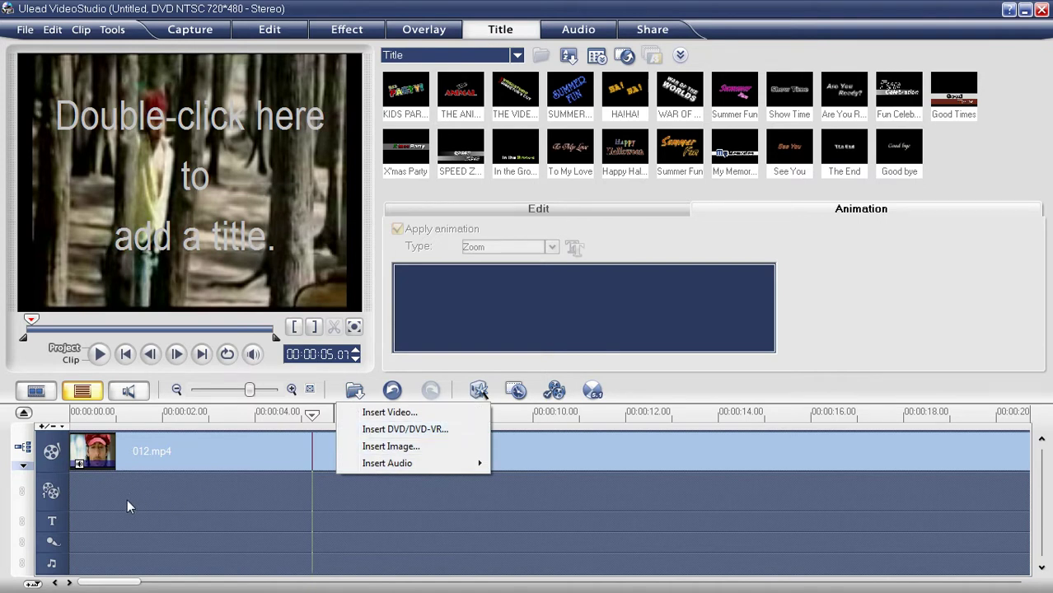
left_click(394, 447)
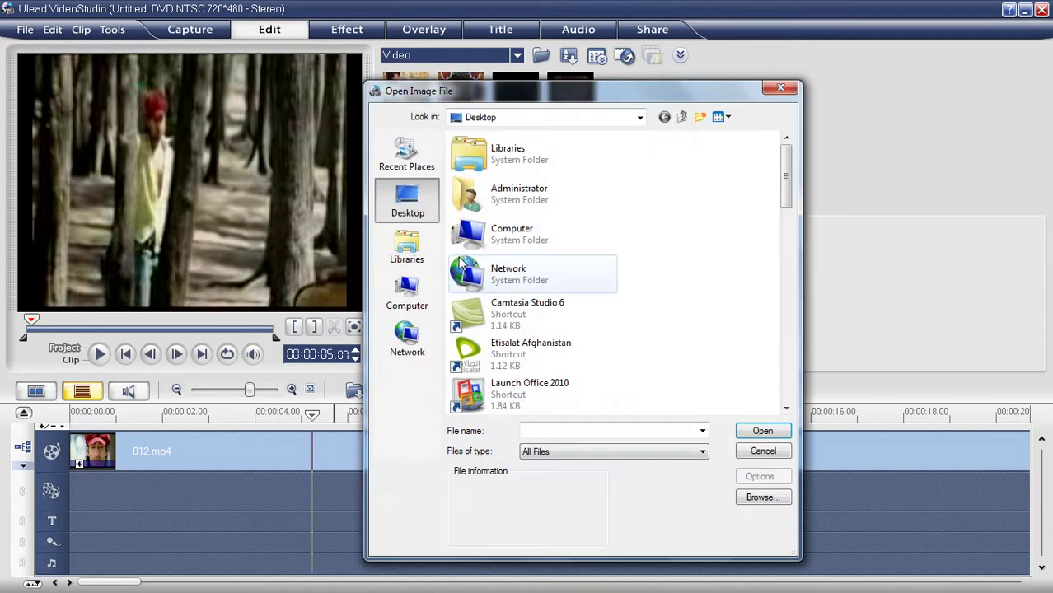
left_click_drag(780, 201, 734, 417)
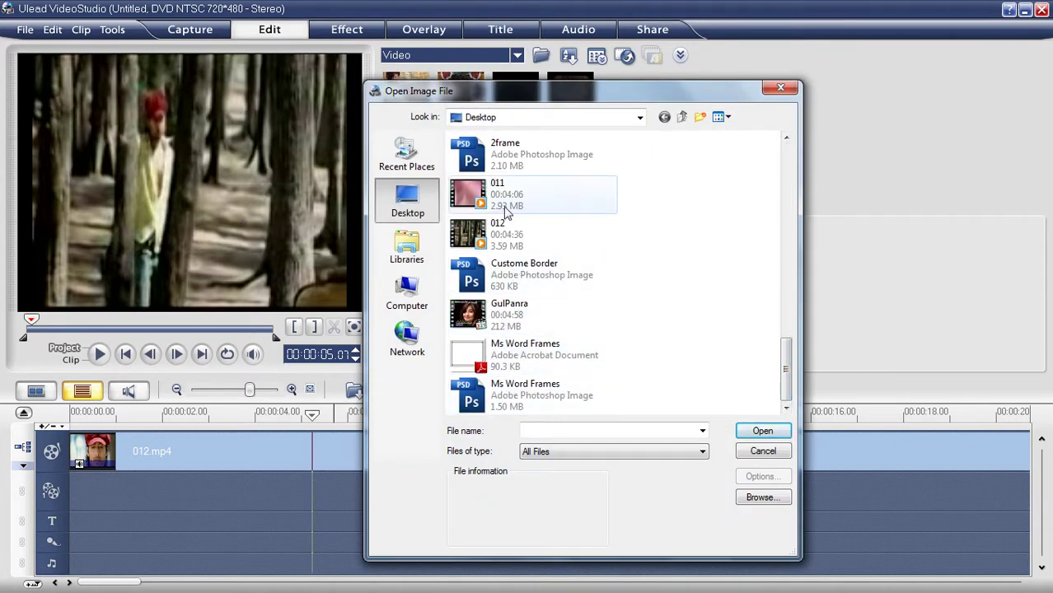
left_click_drag(785, 371, 776, 331)
double_click(463, 228)
left_click_drag(566, 462, 72, 499)
left_click_drag(206, 493, 785, 495)
Step: Move the banner to the frame's bottom, widen it across, and play the project to check
left_click_drag(202, 188, 121, 303)
left_click_drag(198, 286, 310, 294)
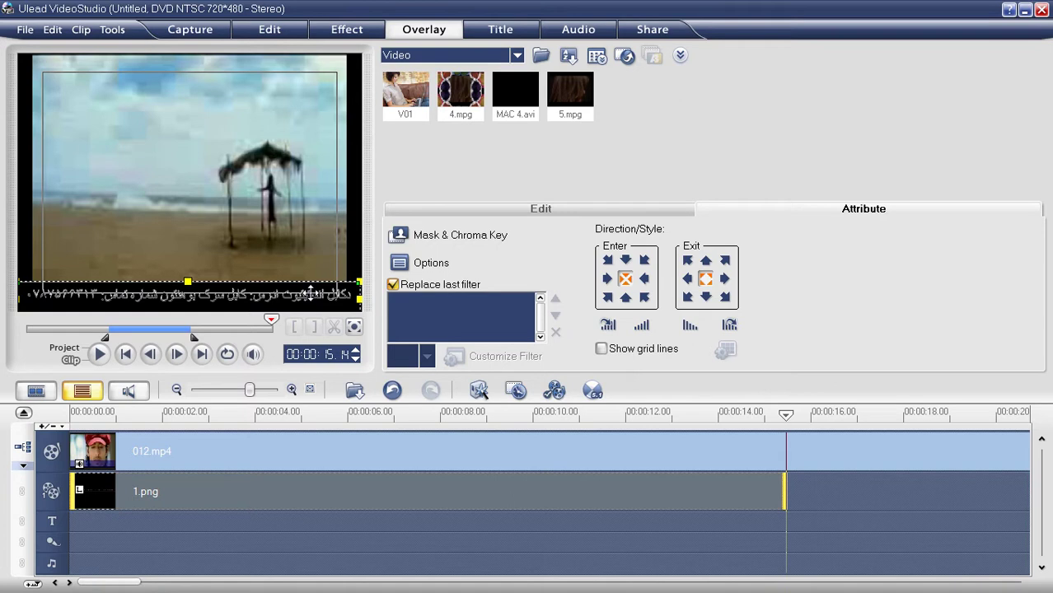
left_click(66, 350)
left_click(124, 354)
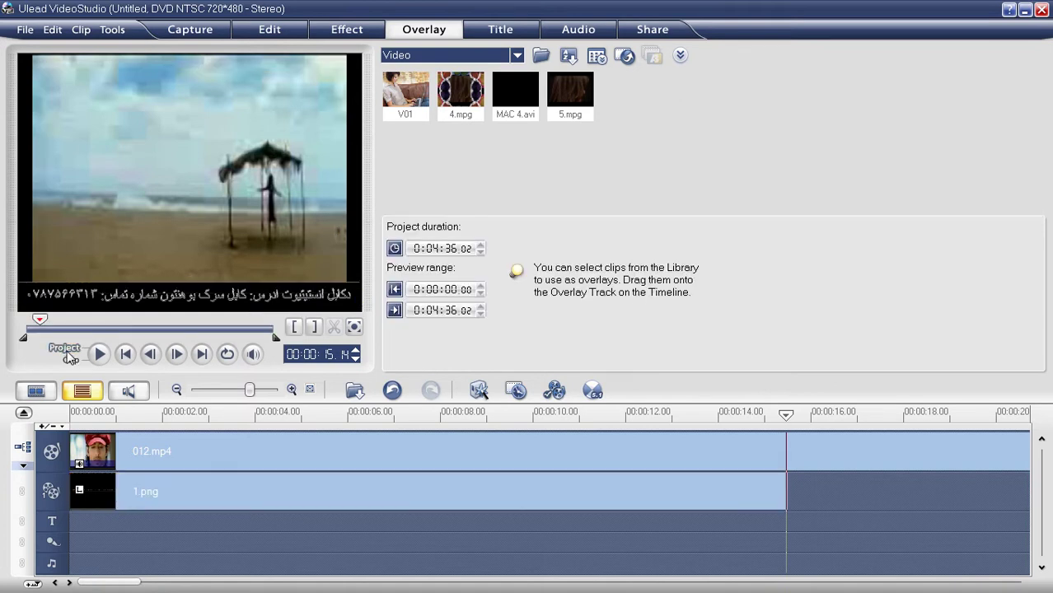
left_click(99, 354)
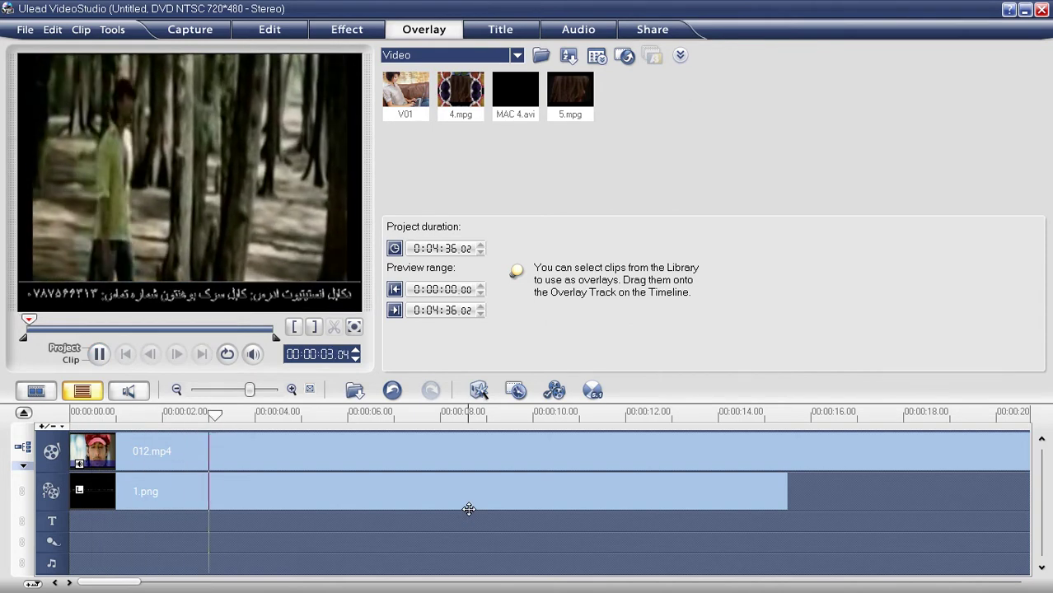
key("space")
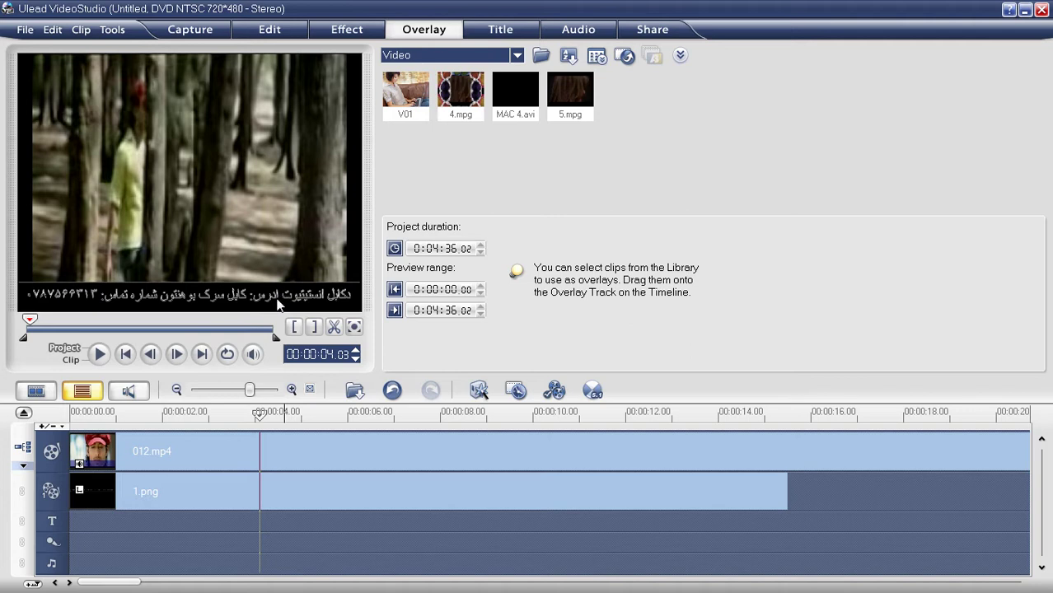
left_click(293, 488)
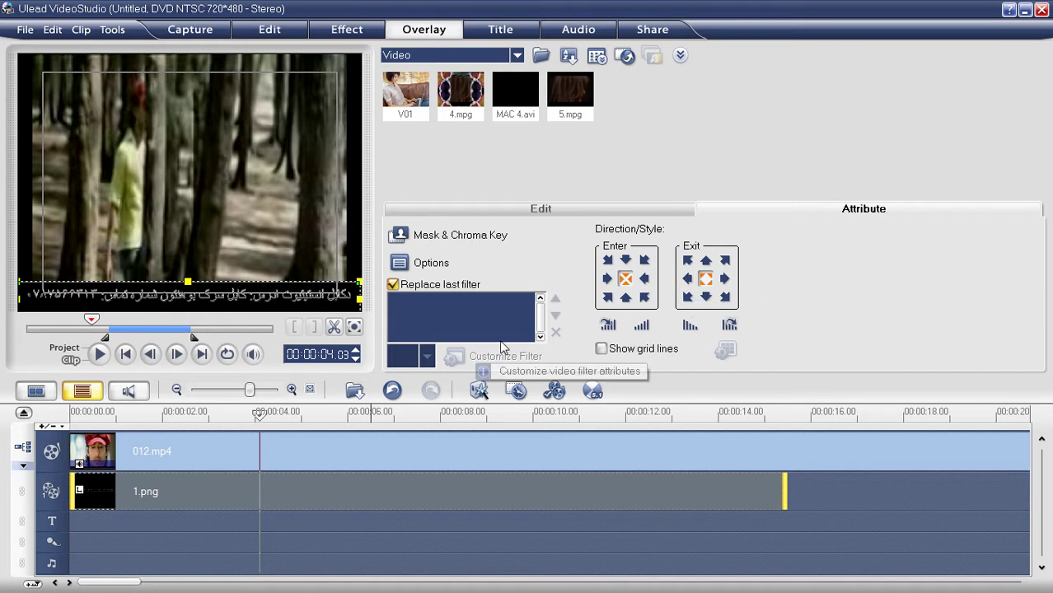
Step: Set the banner to enter from the right and exit left, then preview the project
left_click(644, 280)
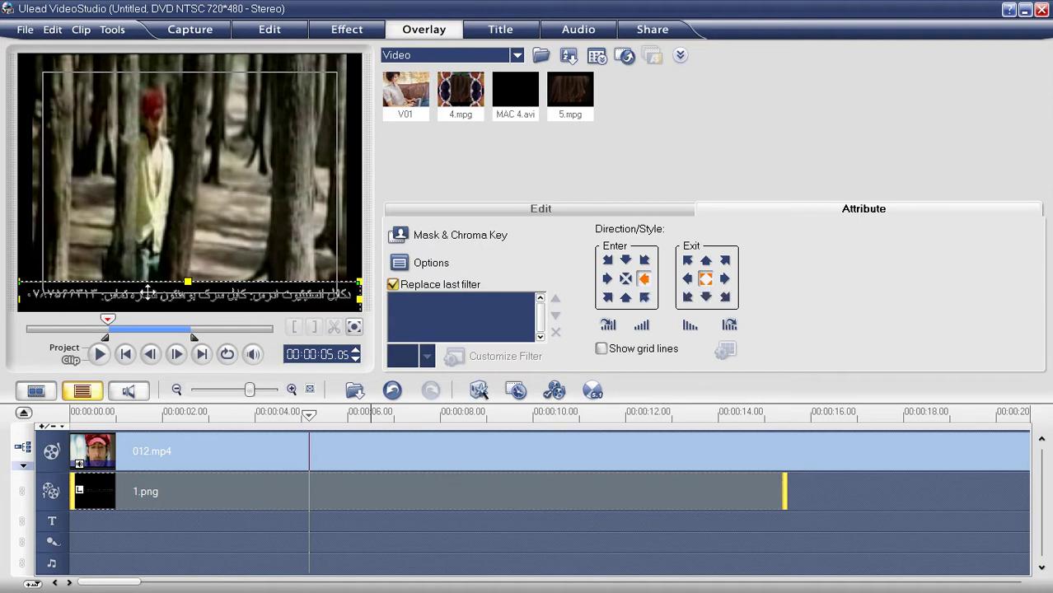
left_click(688, 280)
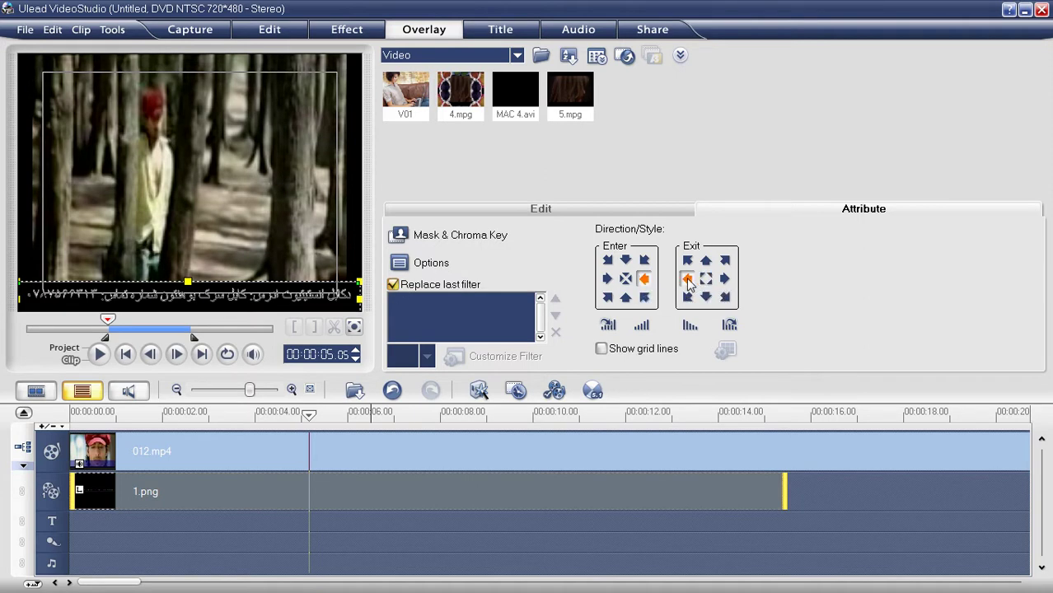
left_click(80, 353)
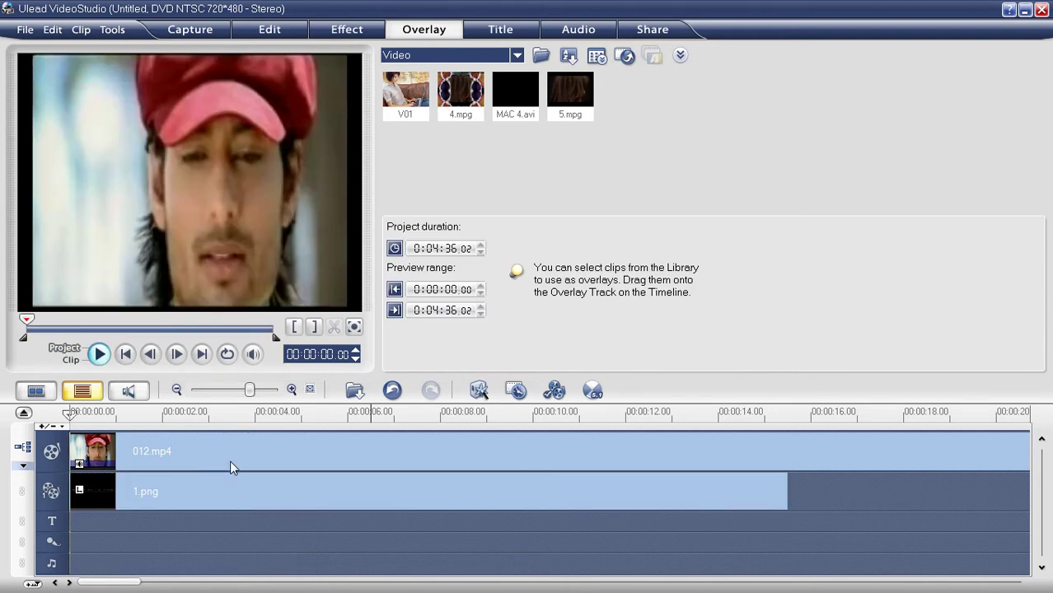
key("space")
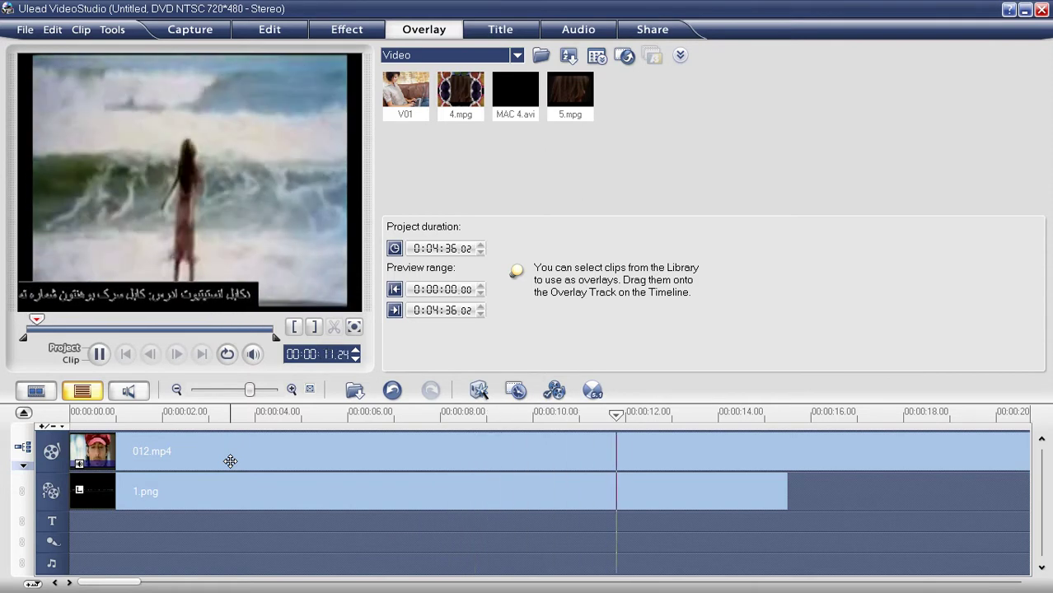
key("space")
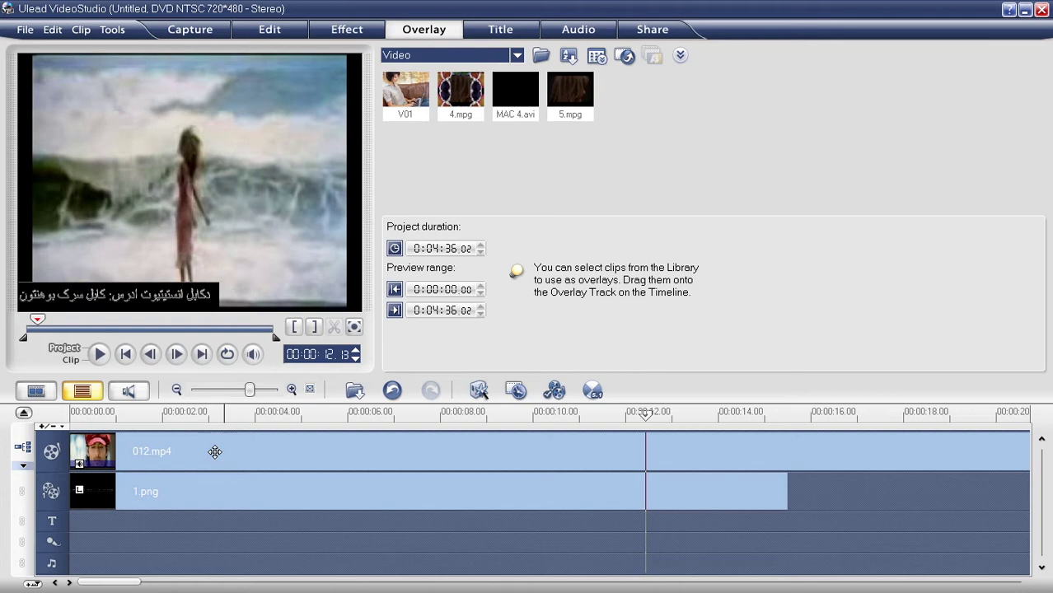
Step: Change the banner's Enter direction to bottom and Exit direction to top
left_click(221, 487)
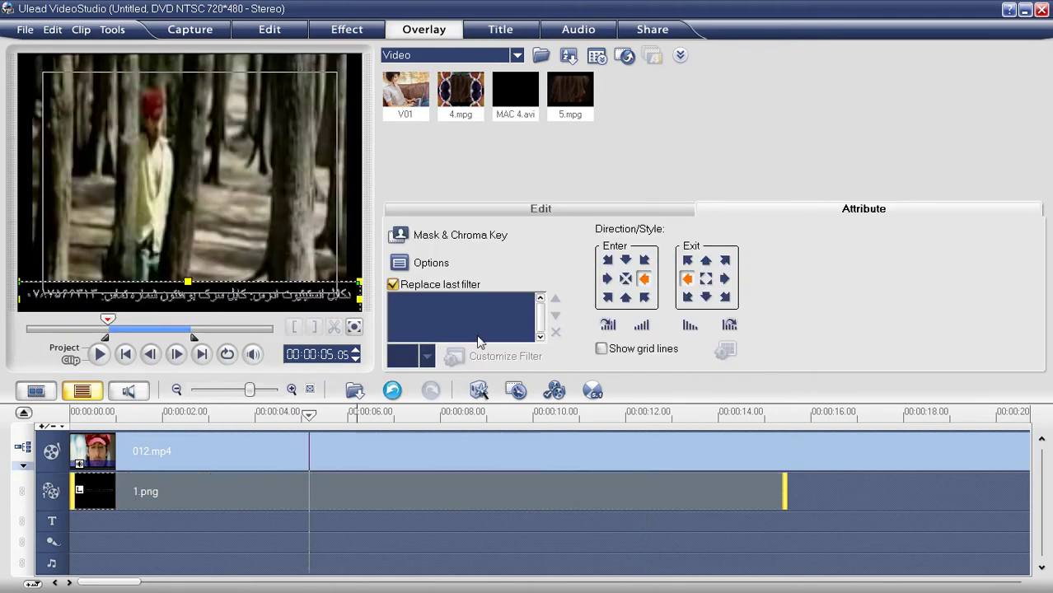
left_click(626, 297)
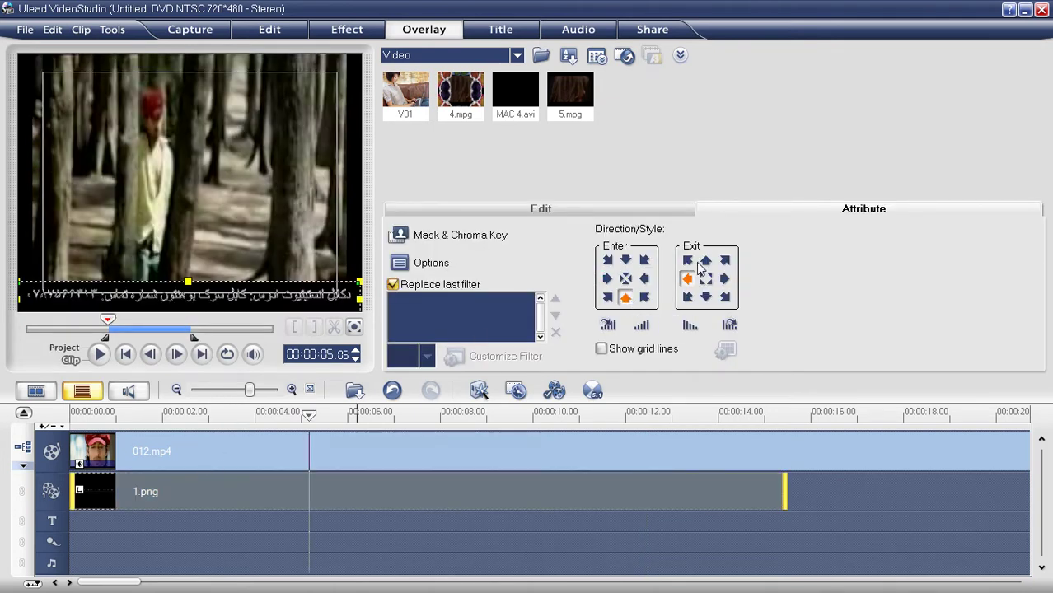
left_click(705, 261)
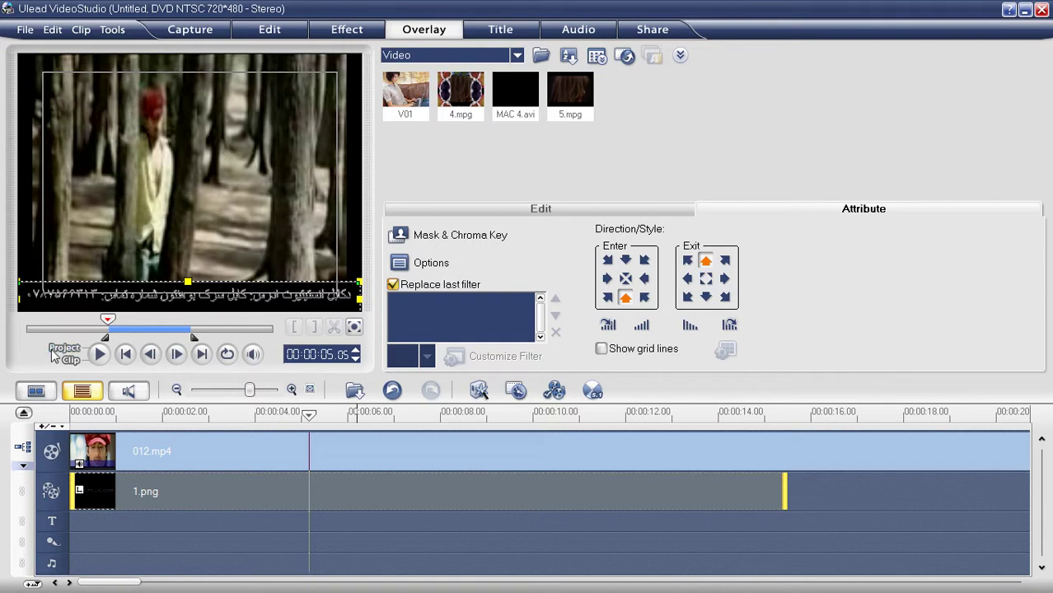
left_click(55, 349)
Step: Preview the banner motion, delete the 1.png overlay clip, then switch to Photoshop
left_click(108, 355)
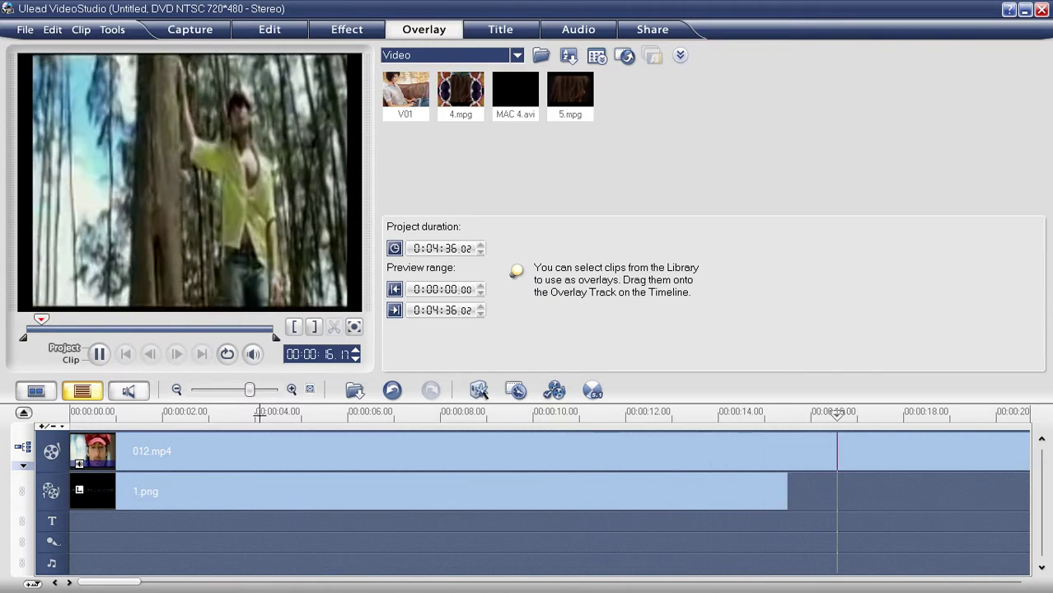
left_click(218, 437)
left_click(309, 491)
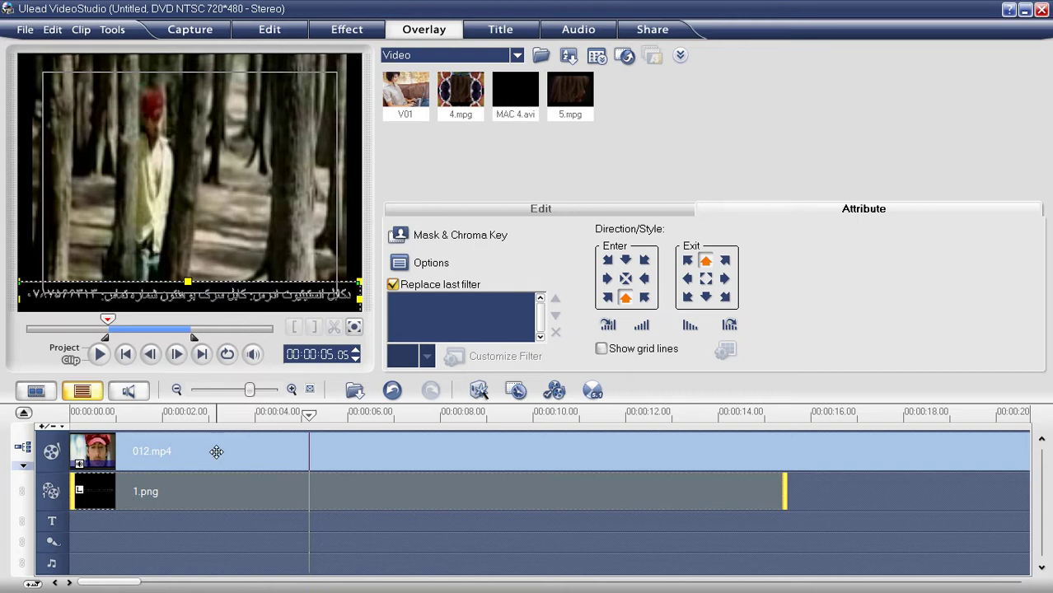
key("Delete")
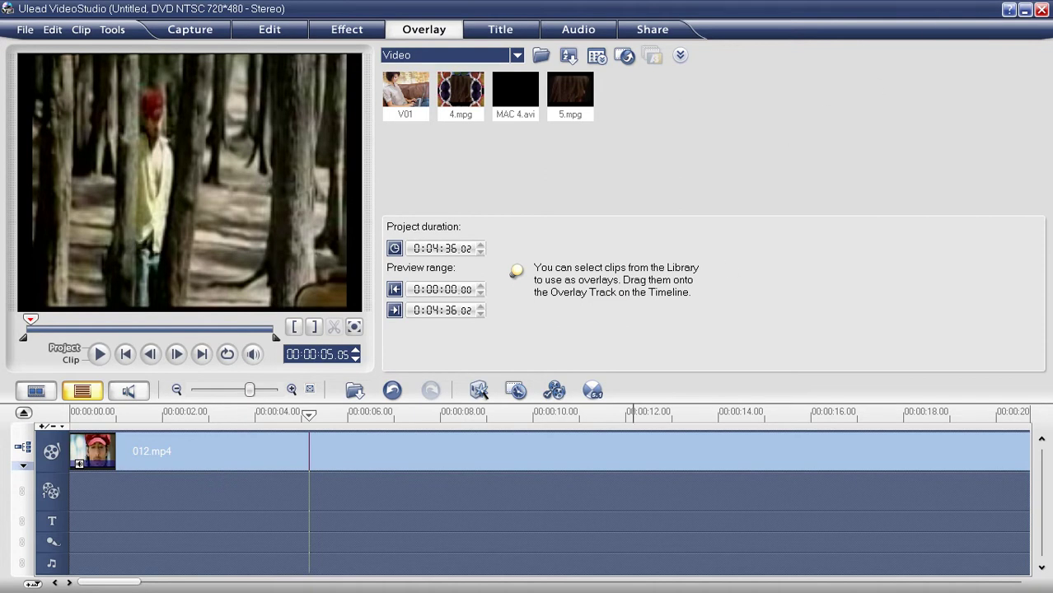
left_click(1024, 10)
left_click(453, 579)
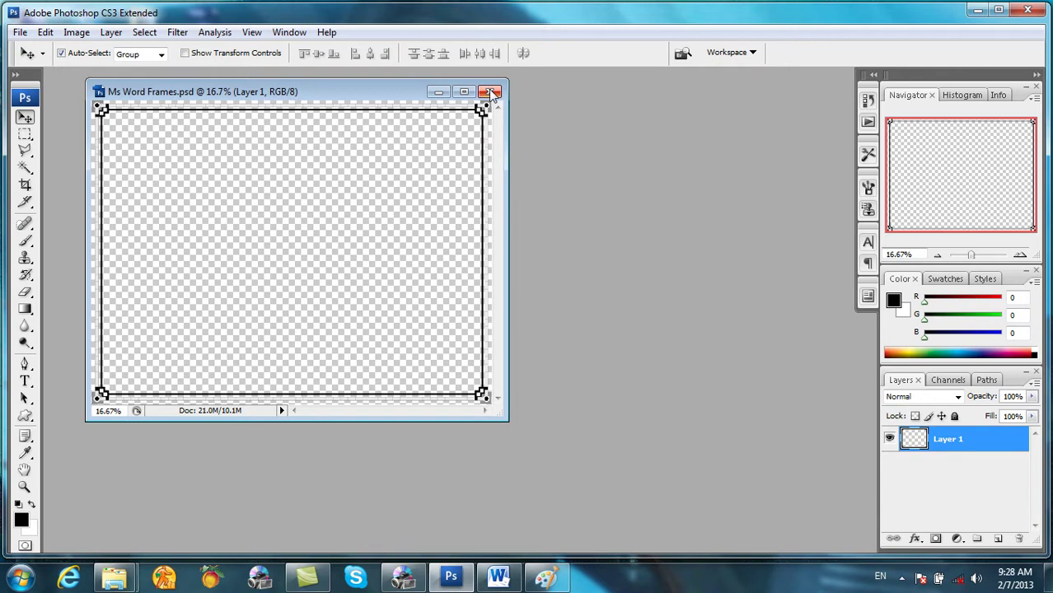
Step: Close Ms Word Frames.psd and create a new 808×76 px transparent Grayscale document
left_click(490, 92)
left_click(20, 32)
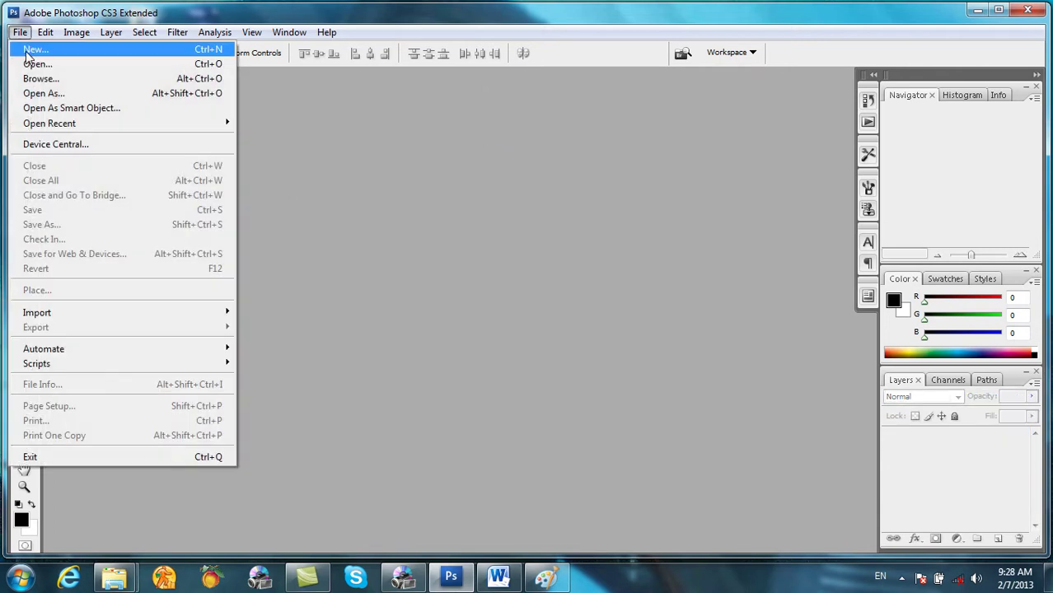
left_click(32, 51)
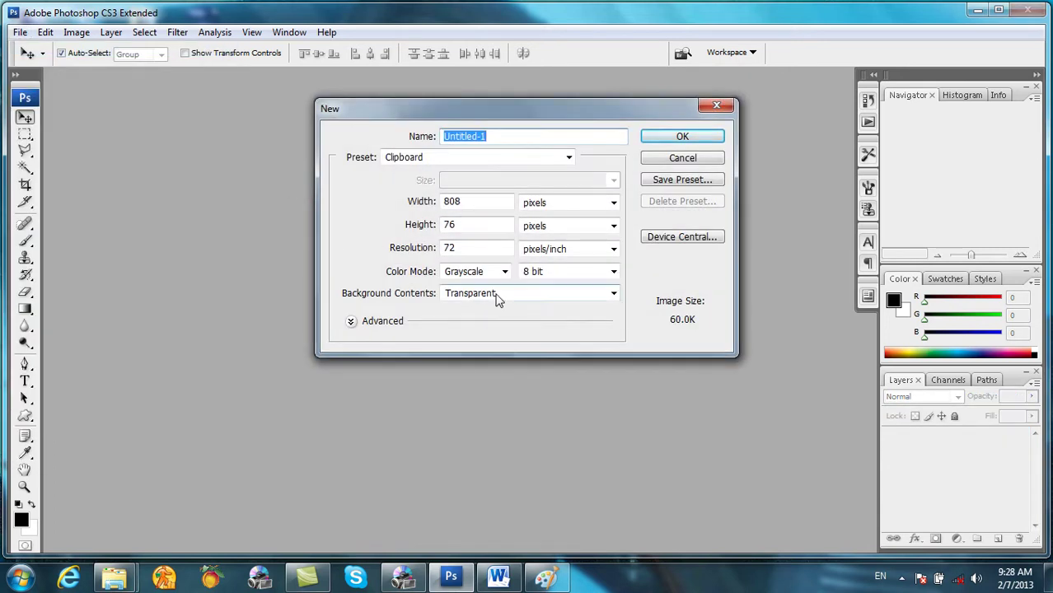
left_click(674, 137)
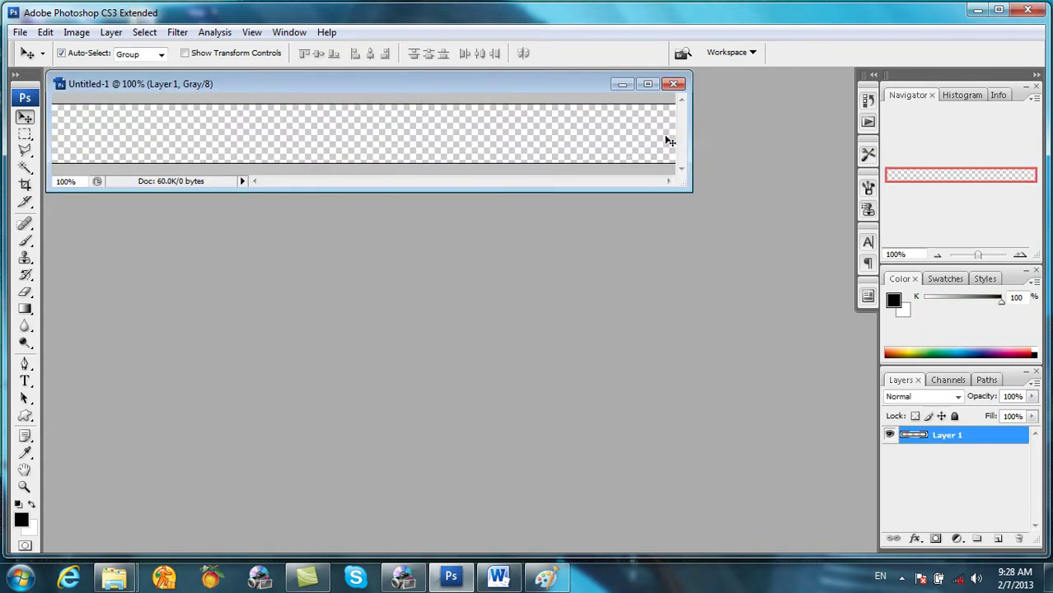
left_click_drag(450, 89, 456, 128)
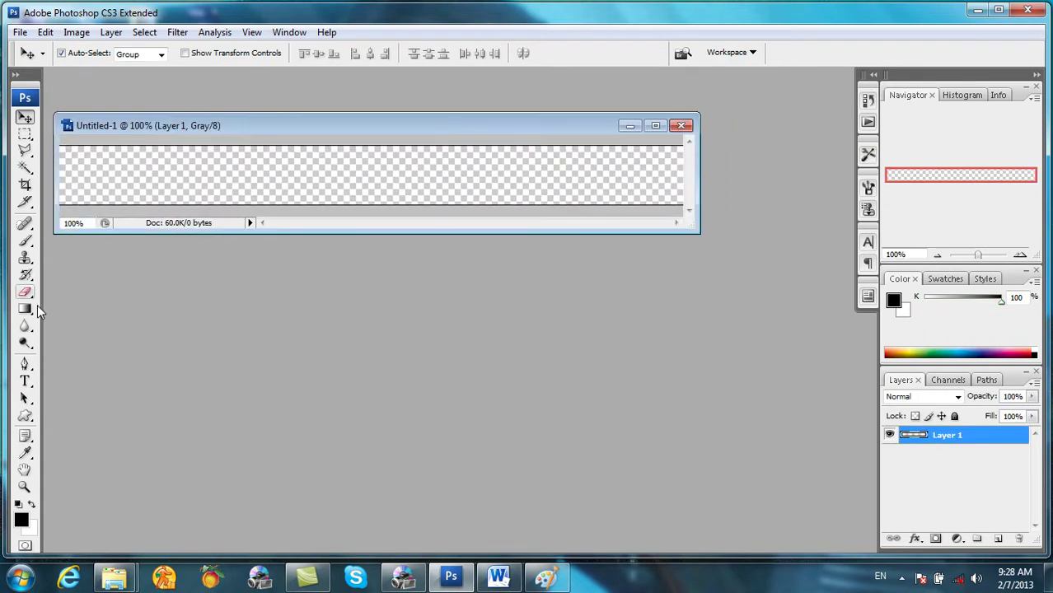
left_click(25, 381)
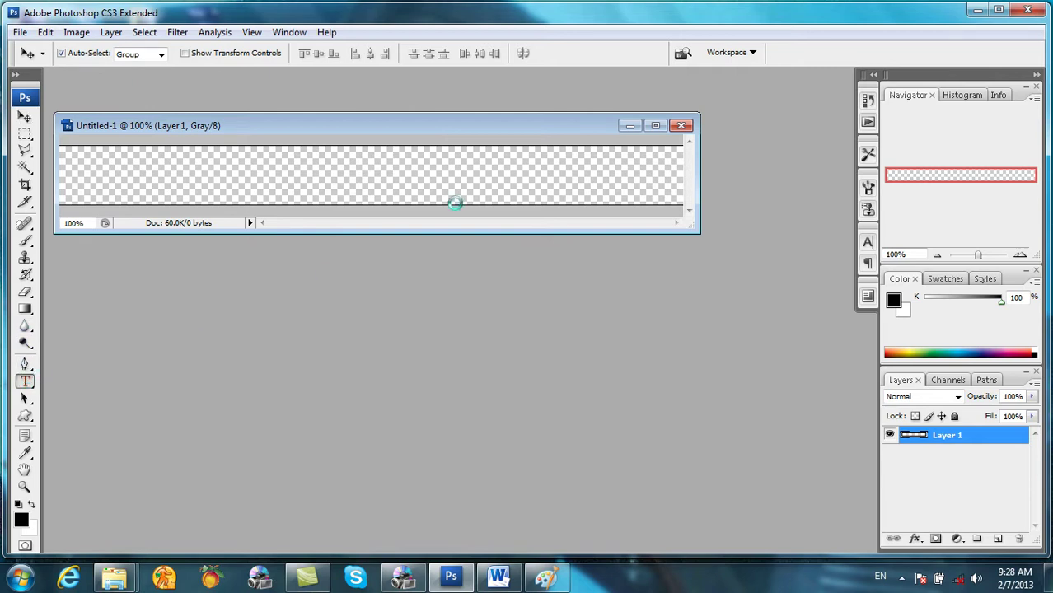
Step: Start a 30 pt text line beginning with 'K' and move it to the banner's left edge
left_click(647, 172)
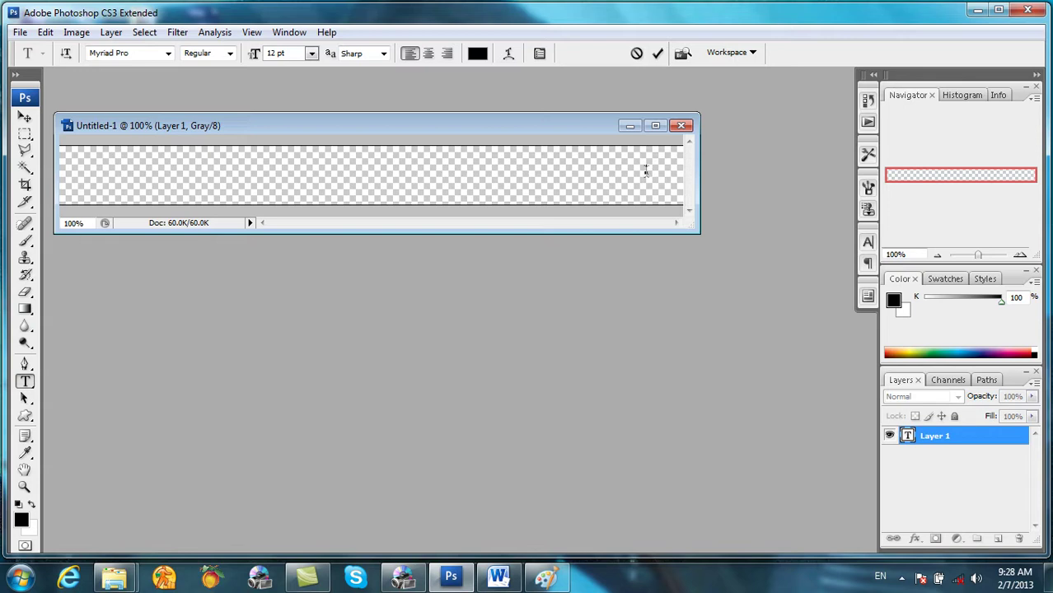
left_click(310, 54)
left_click(303, 245)
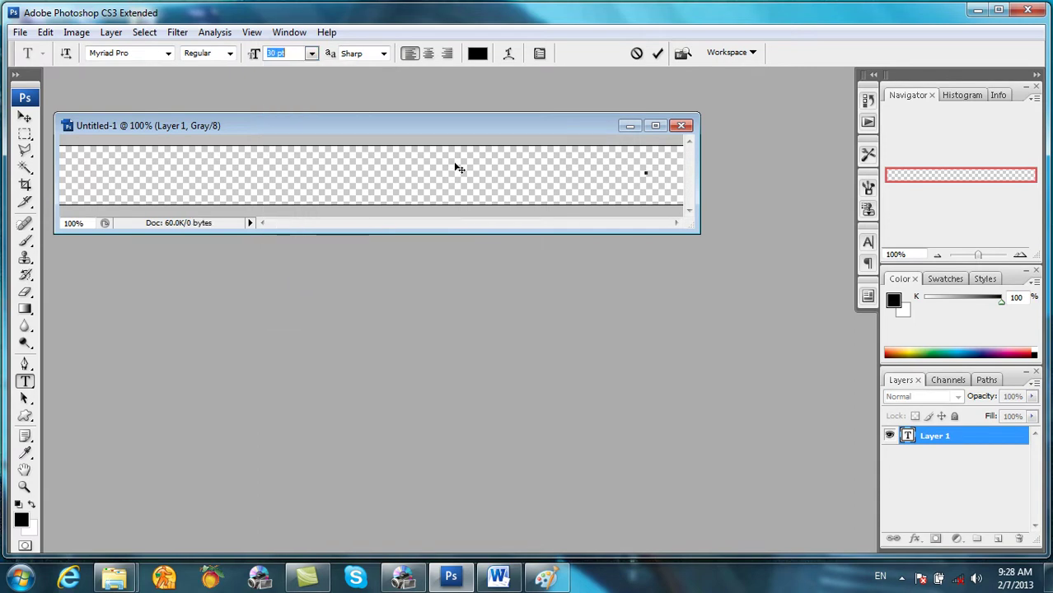
type("1")
left_click(647, 173)
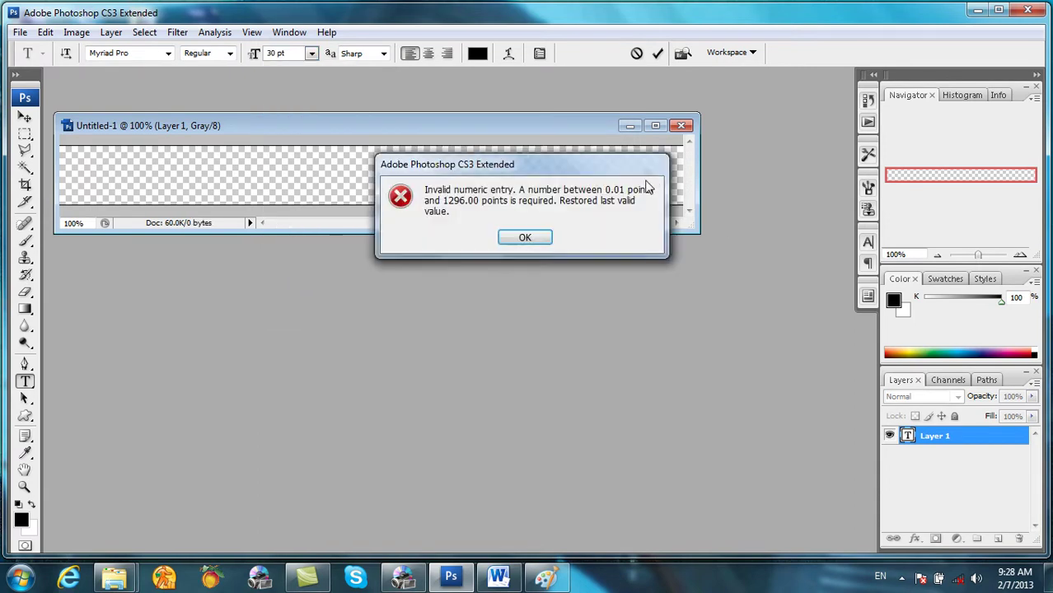
left_click(531, 239)
type("Kab")
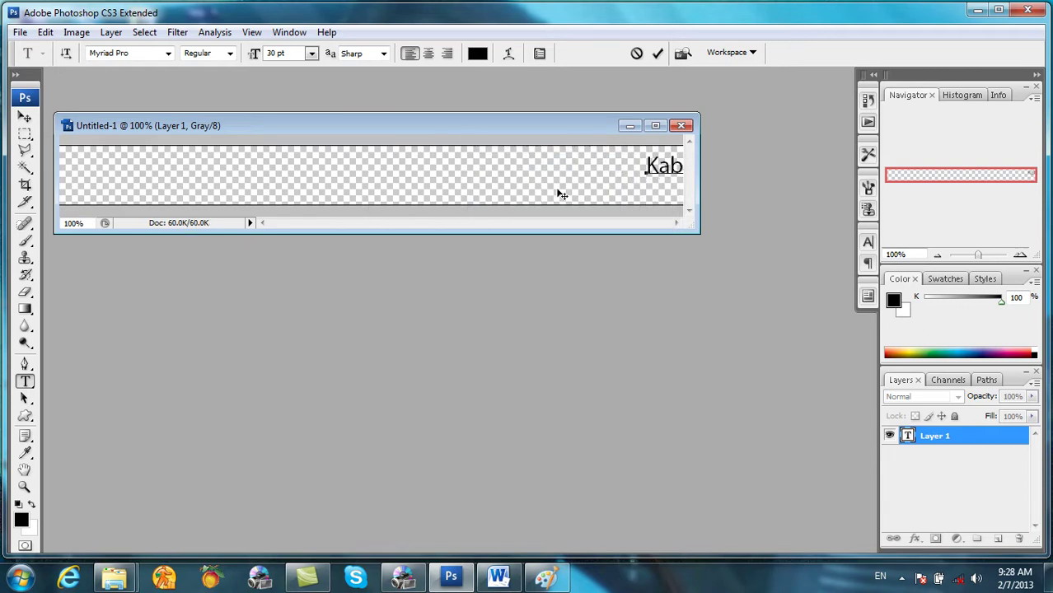
left_click(25, 116)
left_click_drag(658, 171, 102, 177)
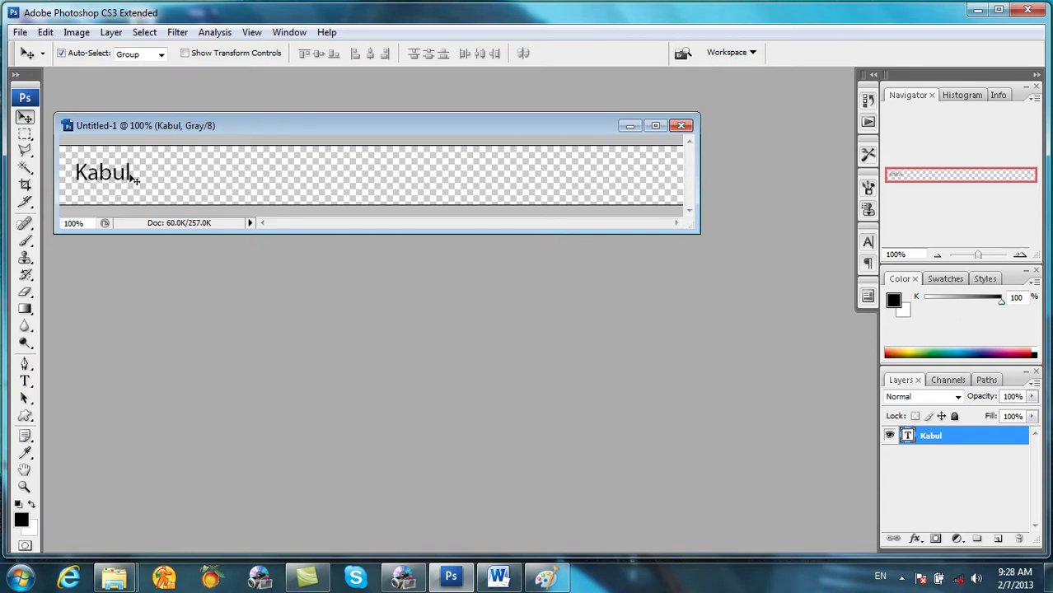
Step: Complete the line as 'Kabul Institte Offers :DBA, DIT, CIT,CEL,DEL,MCSE,MCITP' and select it all
key("t")
left_click(131, 172)
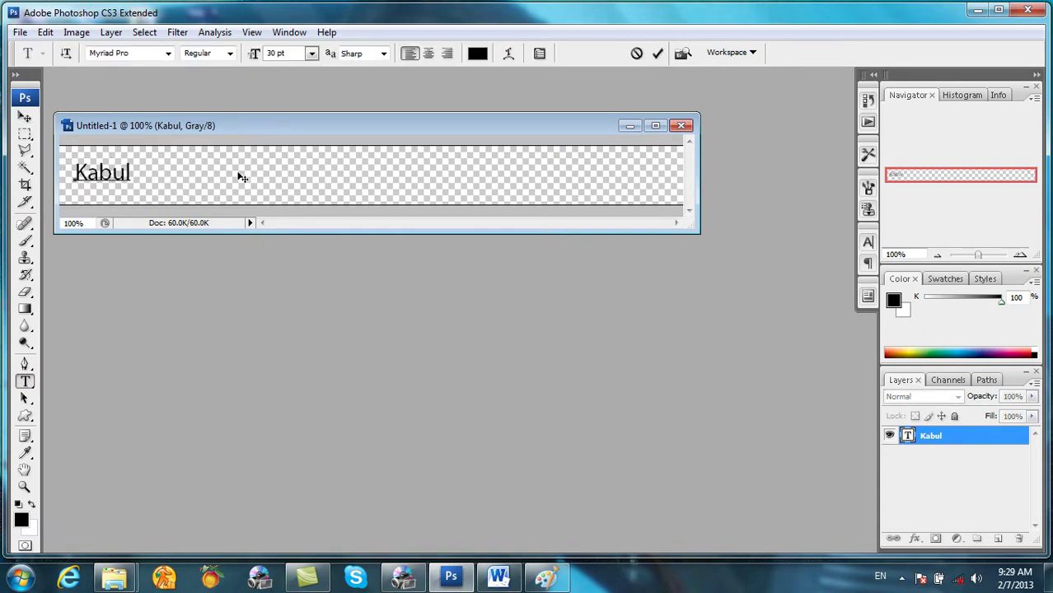
type("Institte ")
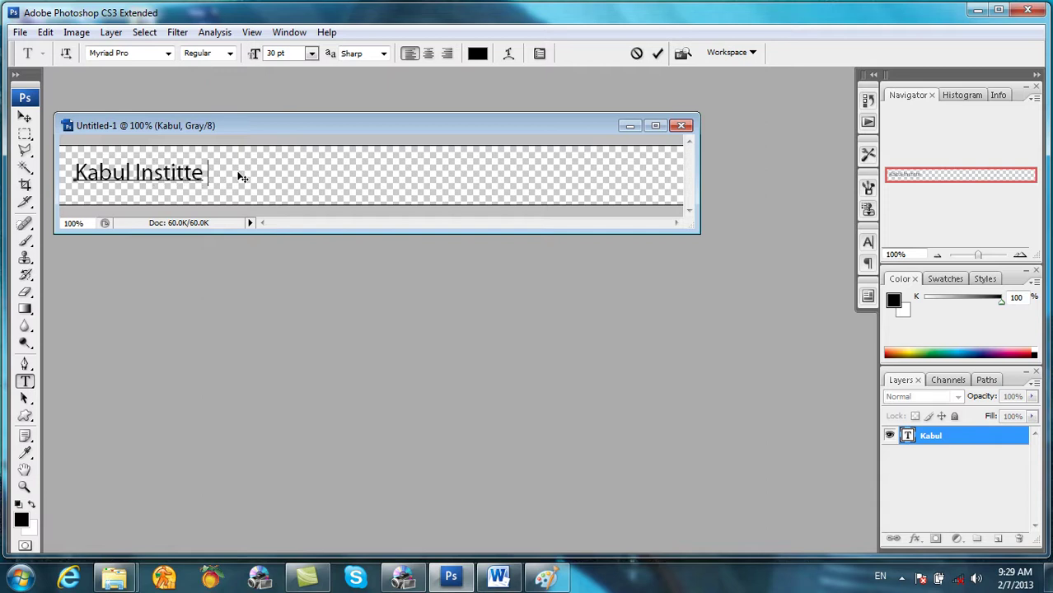
type("Offers :DBA")
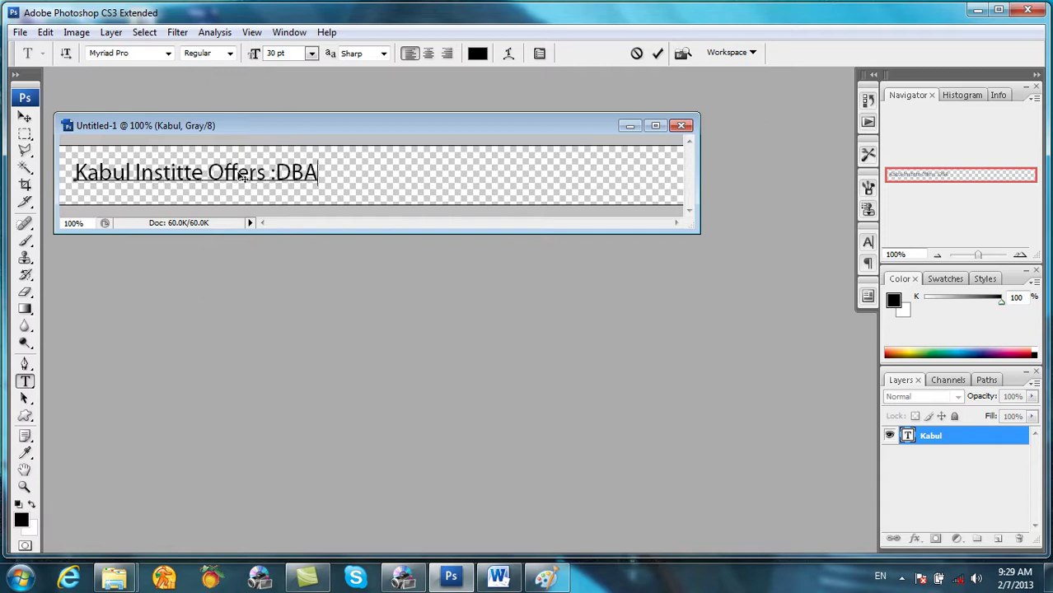
type(", DIT, CIT,CEL,DEL,MSC")
key("BackSpace")
key("Left")
key("Delete")
type("CSE")
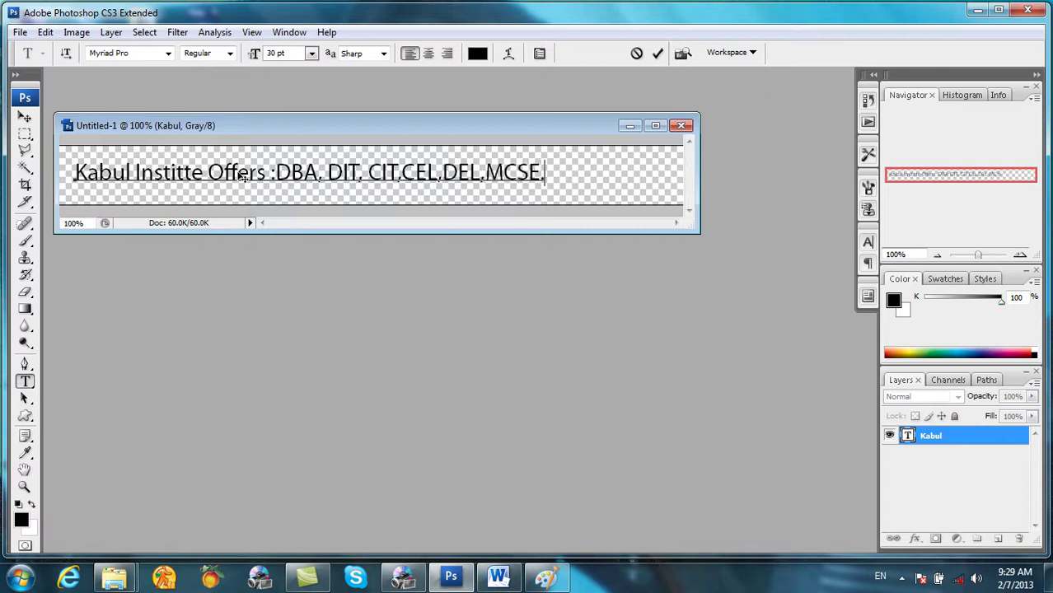
type(",N")
key("BackSpace")
type("MCITP")
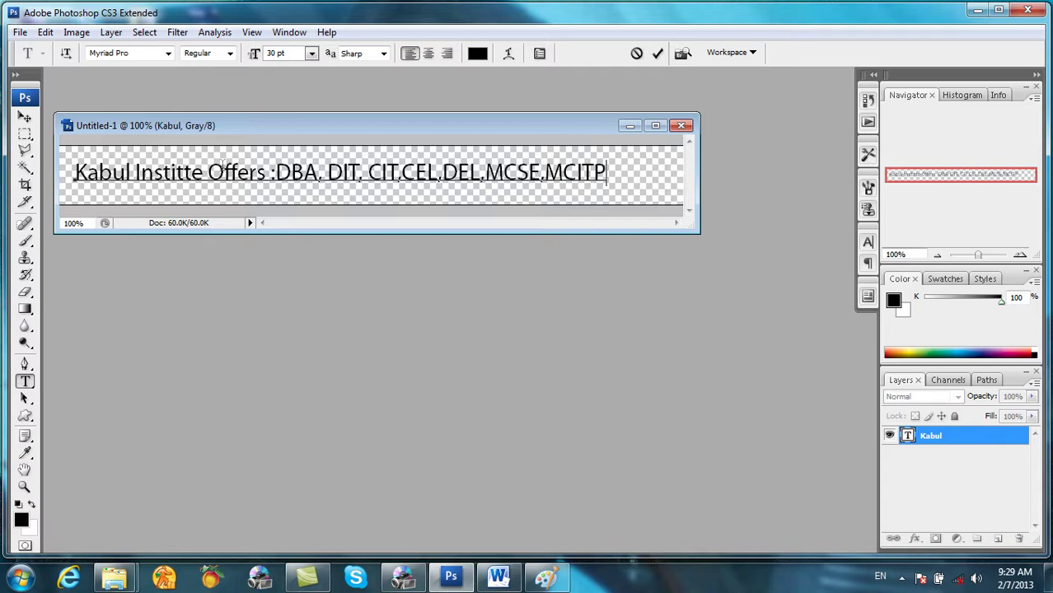
key("ctrl+a")
Step: Set the text's anti-aliasing to Strong and its font style to Myriad Pro Bold
left_click(346, 55)
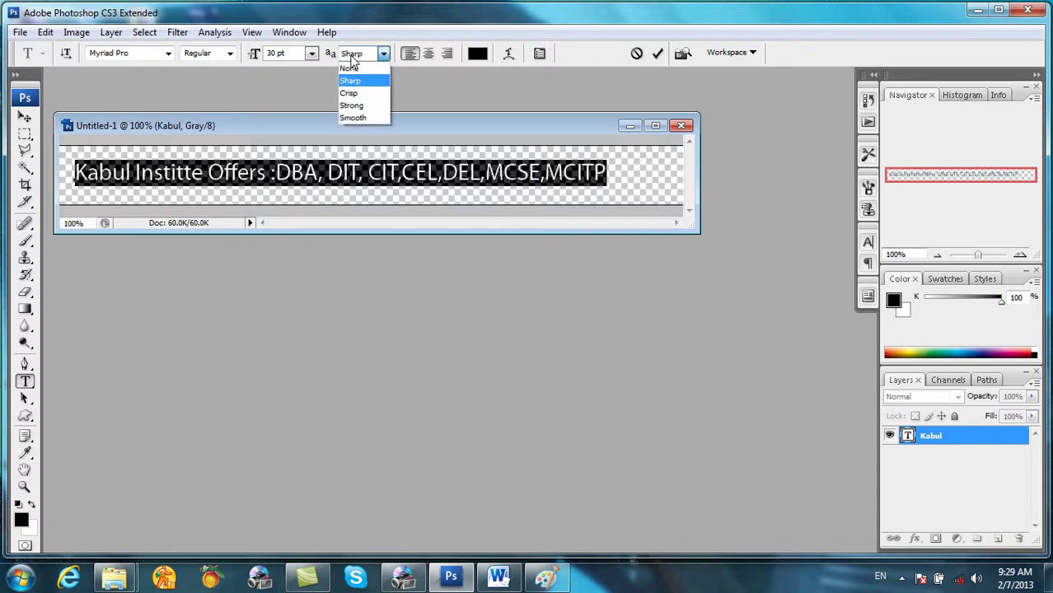
left_click(351, 96)
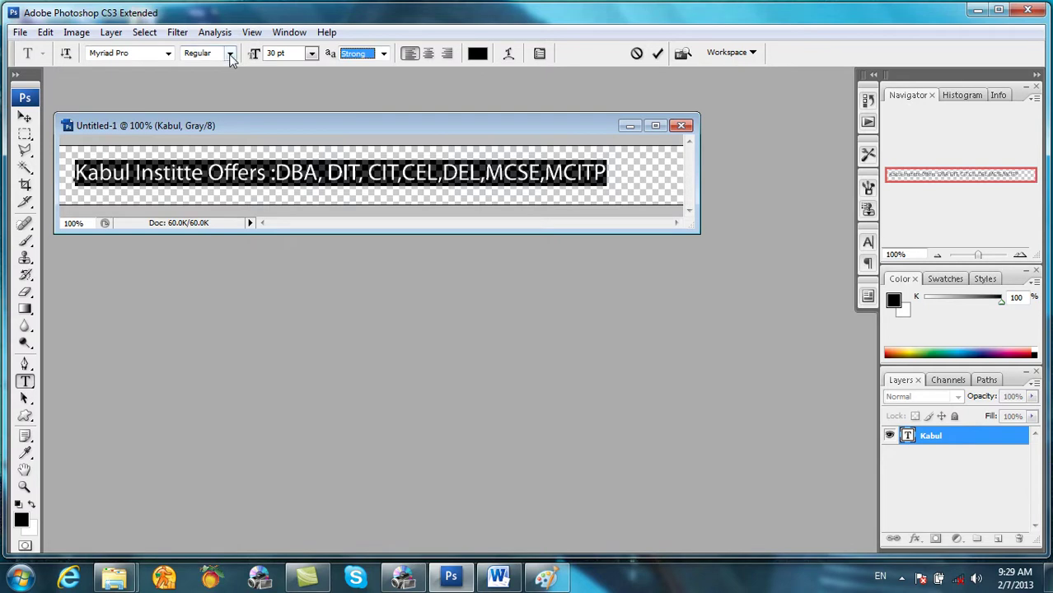
left_click(231, 55)
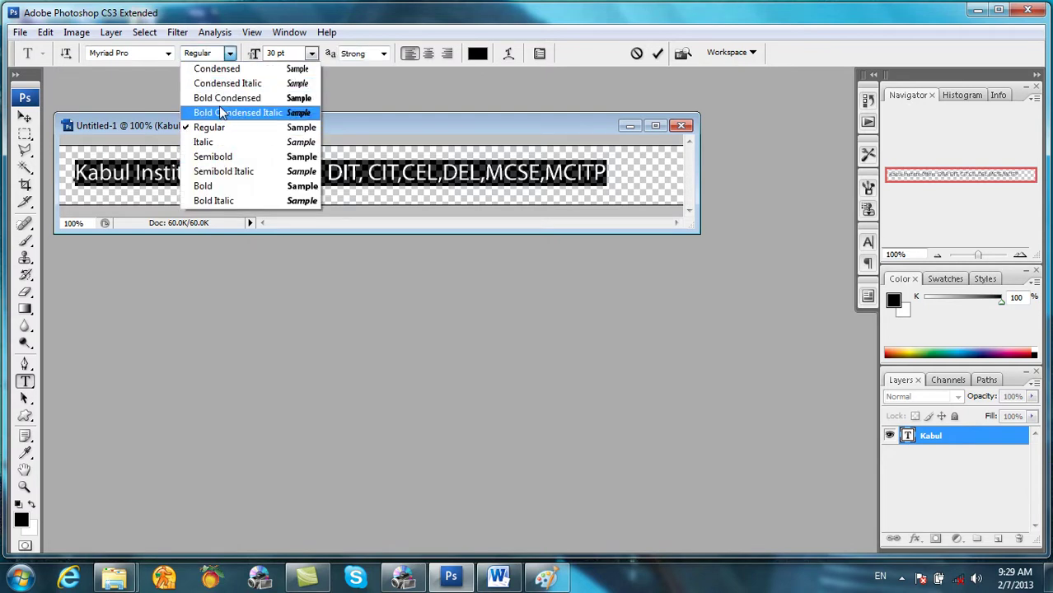
left_click(224, 99)
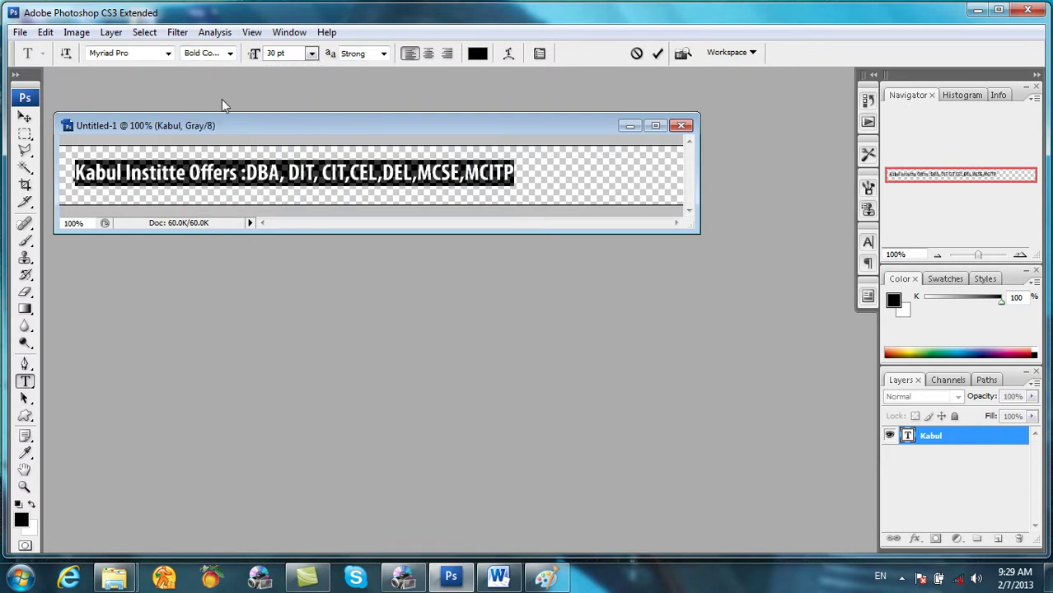
left_click(223, 53)
left_click(224, 67)
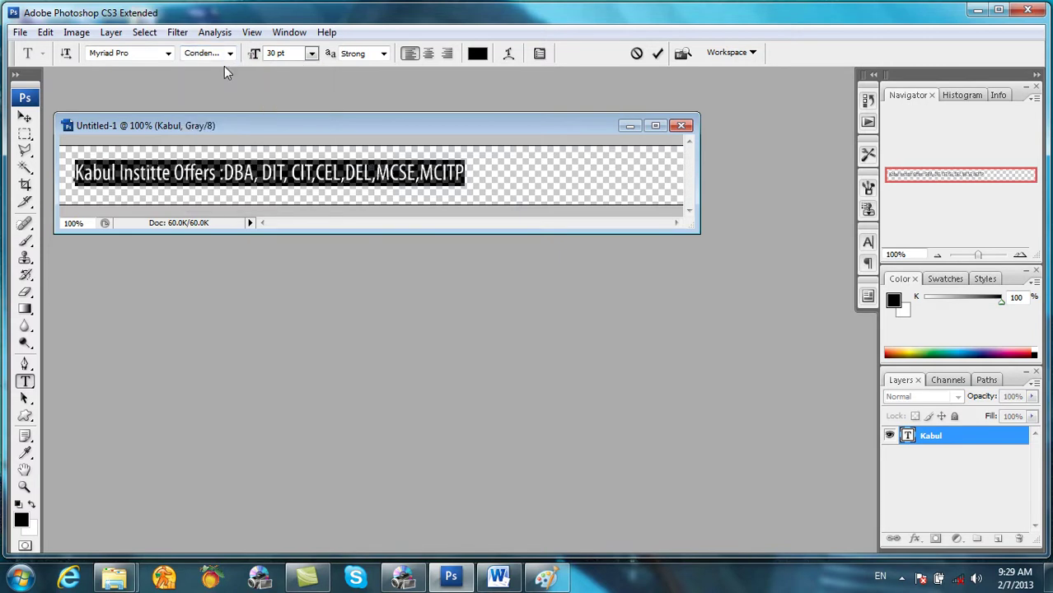
left_click(231, 54)
left_click(219, 182)
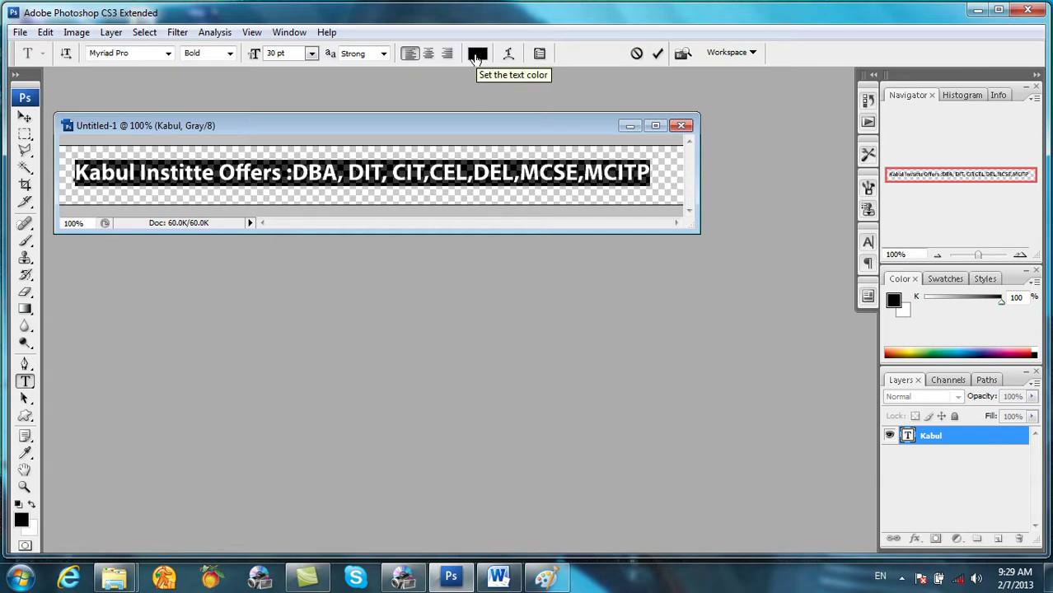
left_click(186, 175)
key("ctrl+a")
left_click(144, 32)
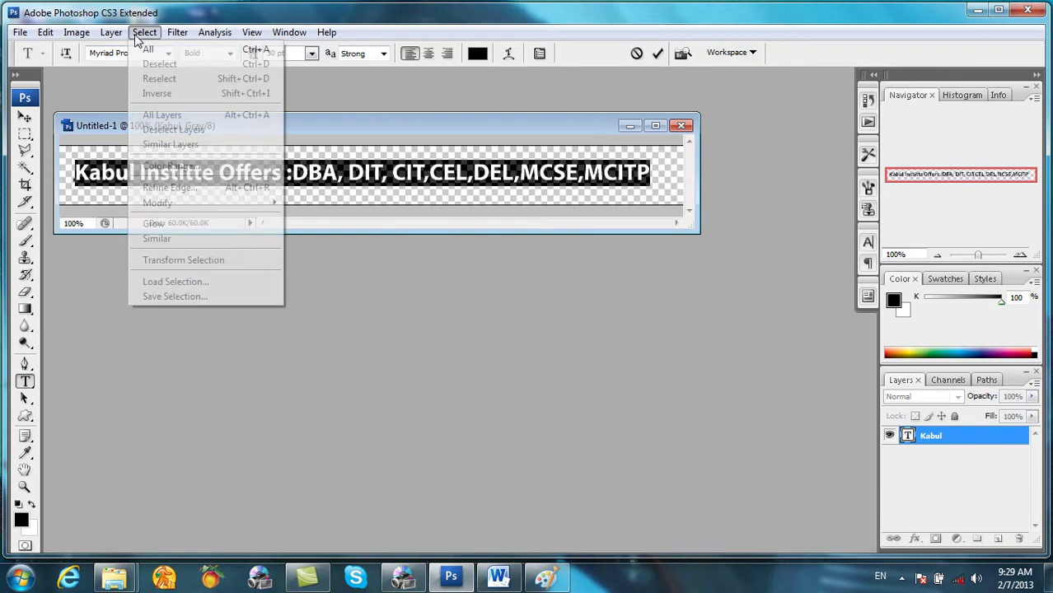
Step: In Layer Style, add Drop Shadow, Inner Shadow, Outer Glow, Inner Glow and Bevel and Emboss
mouse_move(113, 34)
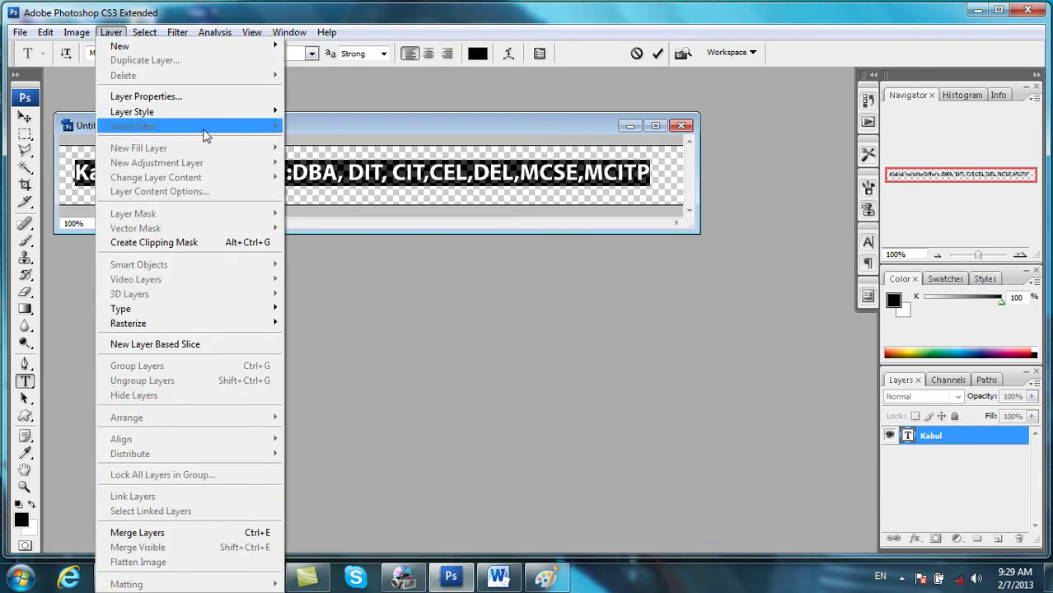
mouse_move(210, 111)
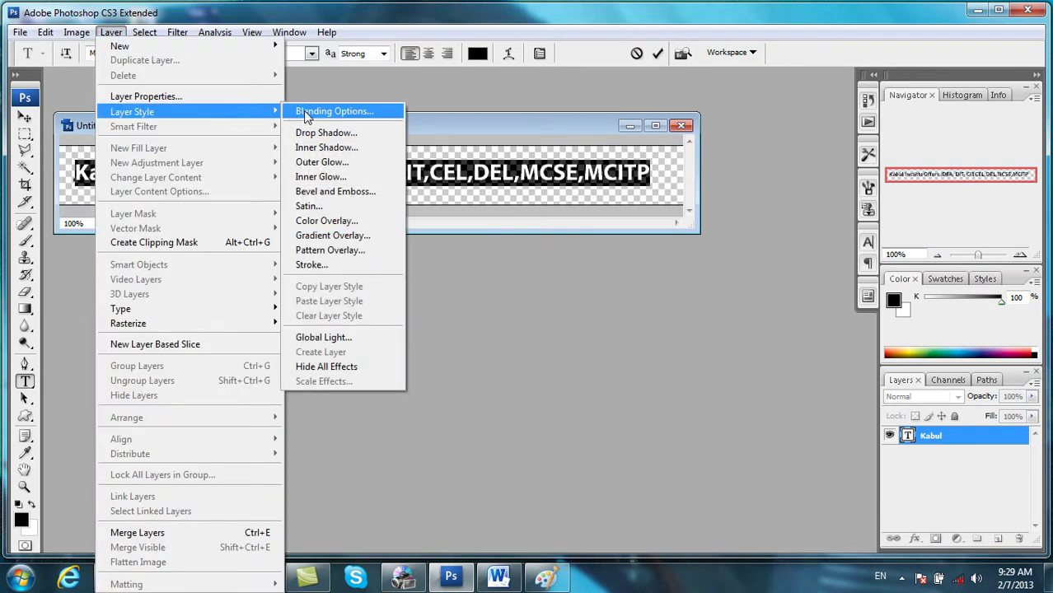
left_click(307, 112)
left_click_drag(487, 87, 778, 95)
left_click(647, 157)
left_click(641, 172)
left_click(643, 189)
left_click(643, 206)
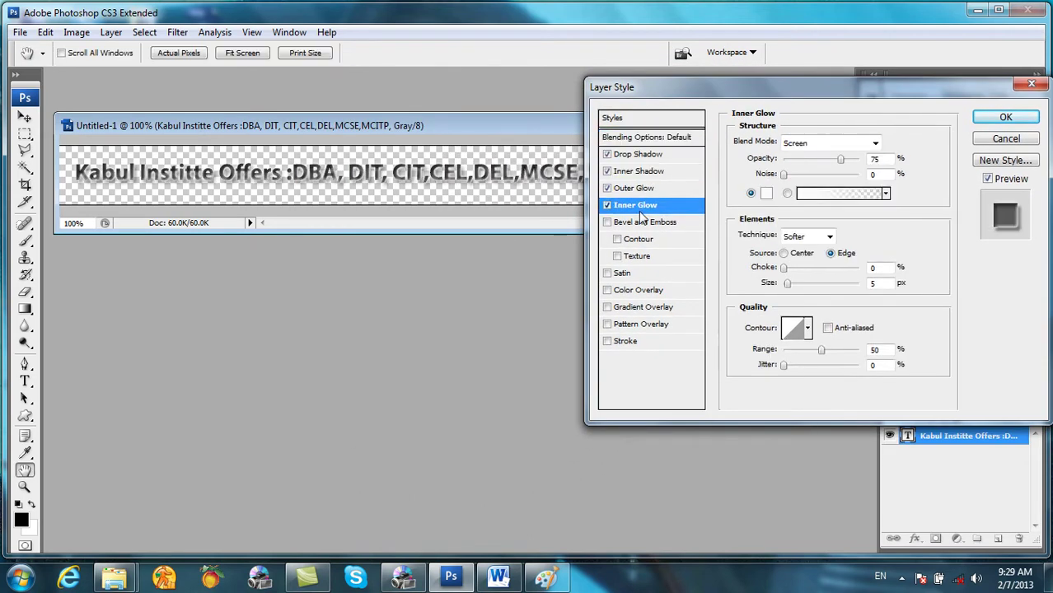
left_click(642, 222)
Step: Add Contour, Texture, Satin and the colour, gradient and pattern overlays, leaving Stroke off, and apply
left_click(637, 241)
left_click(639, 256)
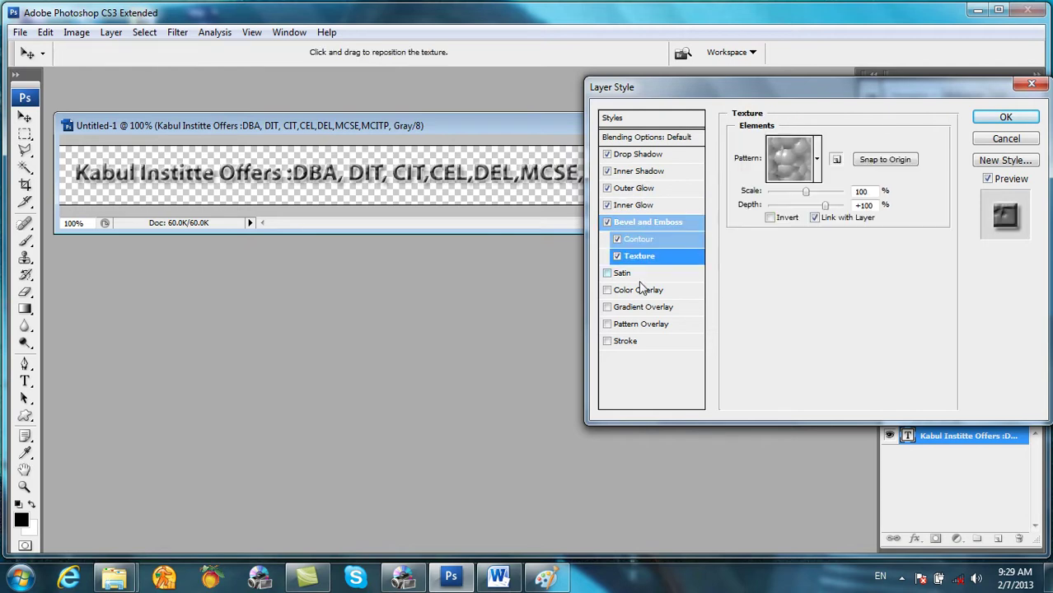
left_click(635, 272)
left_click(636, 291)
left_click(637, 307)
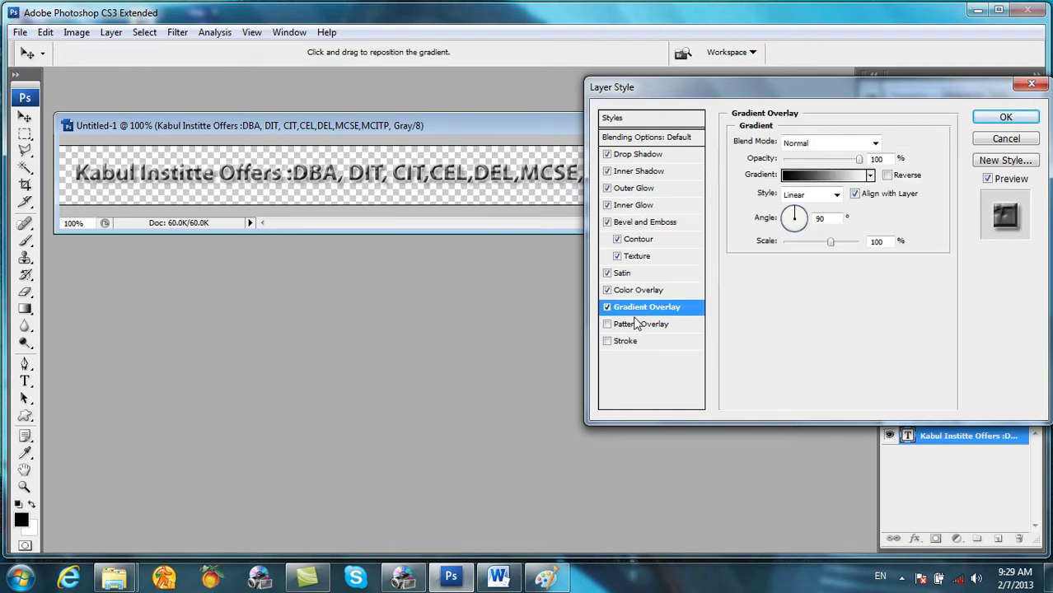
left_click(637, 324)
left_click(626, 342)
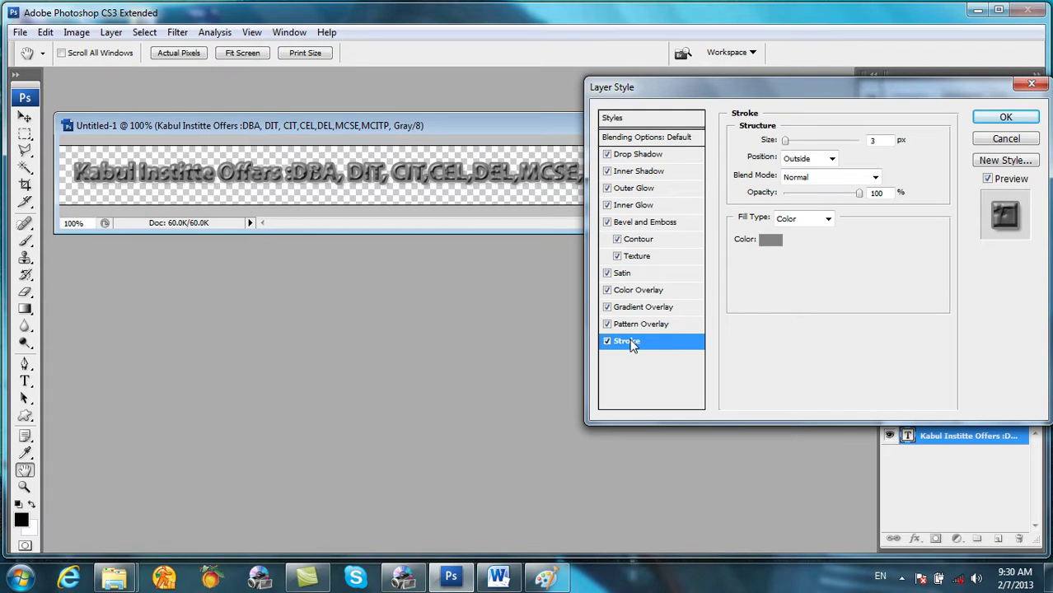
left_click(607, 342)
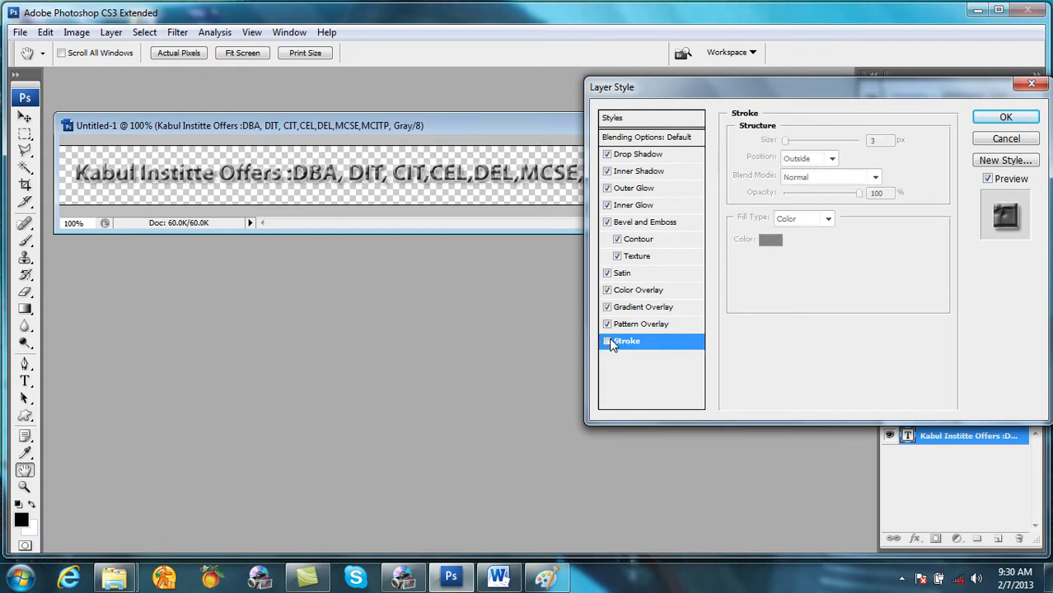
left_click(631, 156)
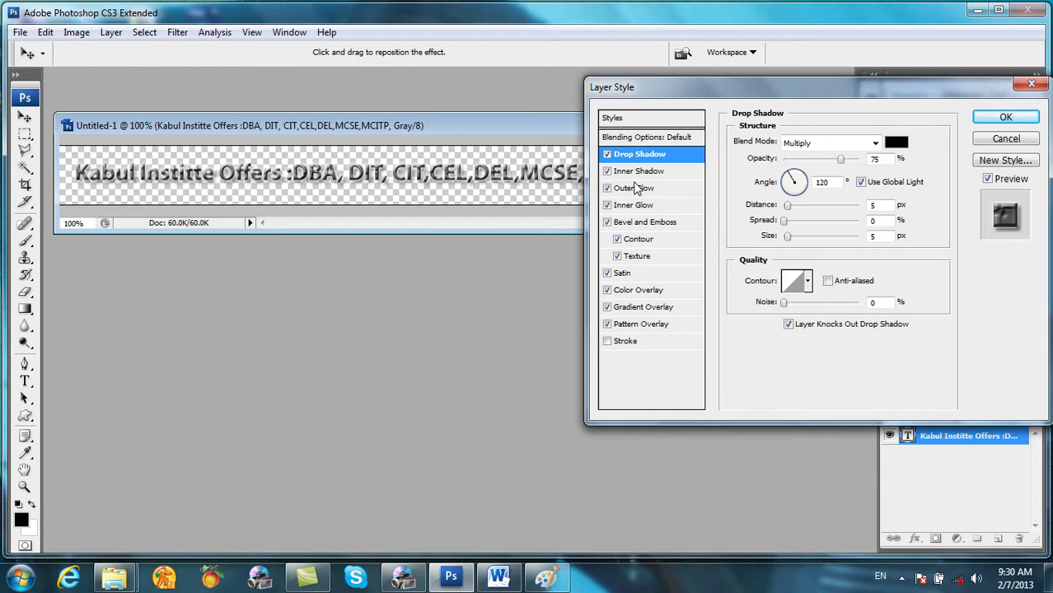
left_click(636, 173)
left_click(636, 191)
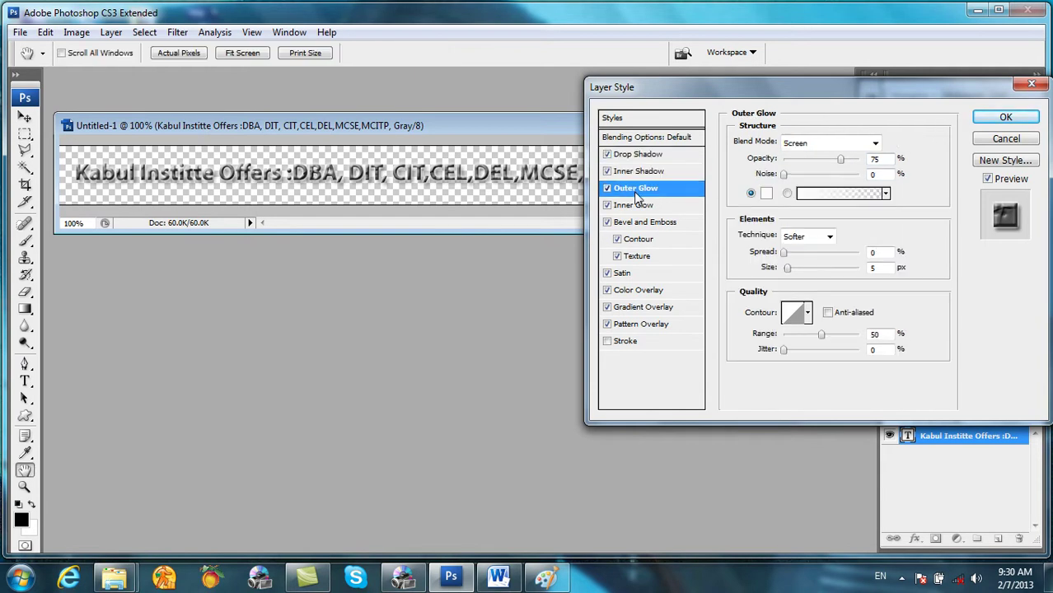
left_click(1005, 117)
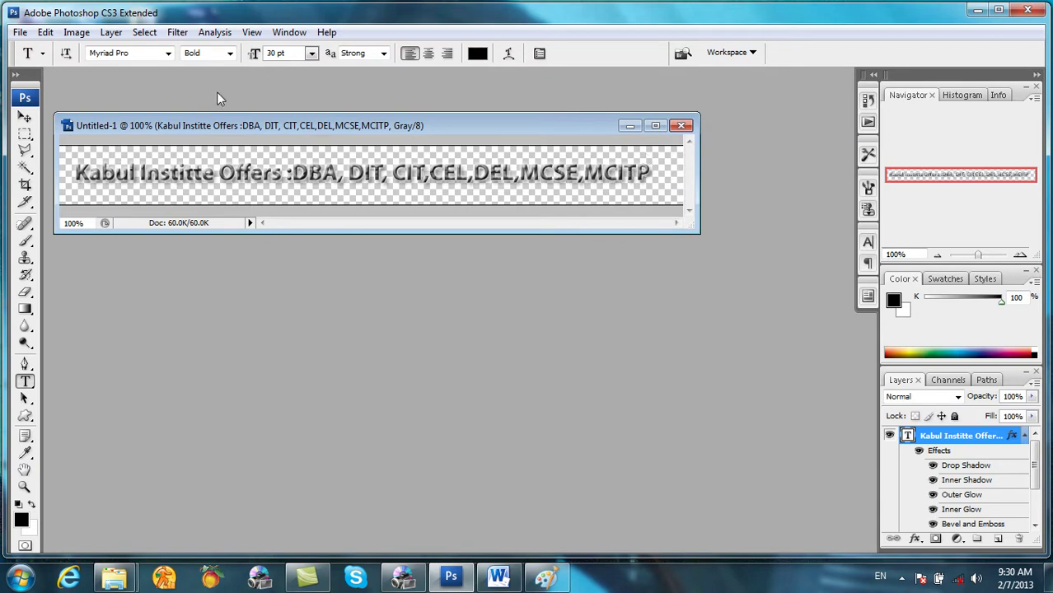
Step: Save the banner to the Desktop as '1 Title' in PSD format with Maximize compatibility
left_click(20, 32)
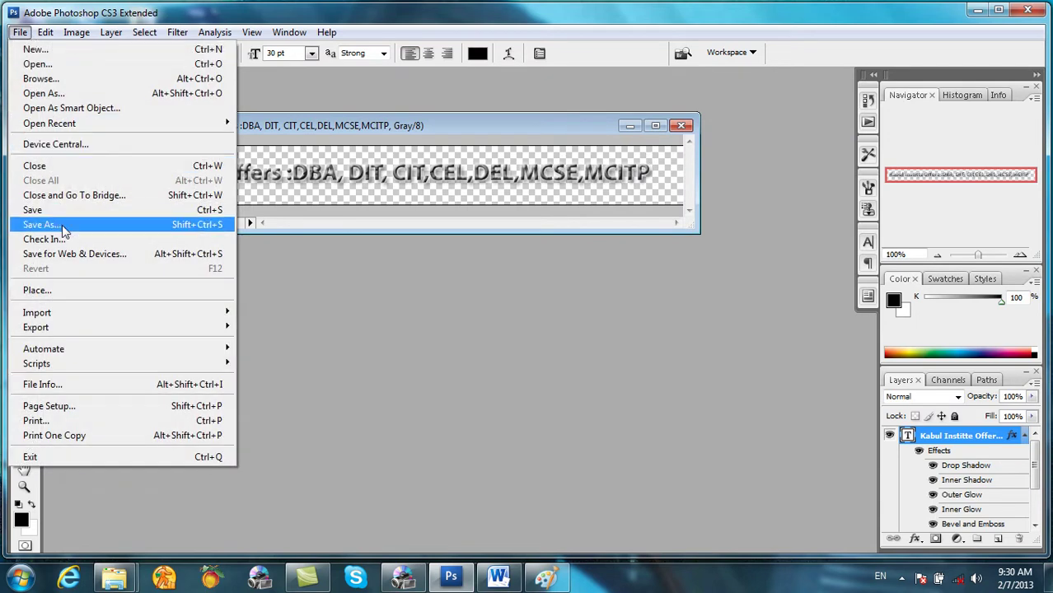
left_click(148, 225)
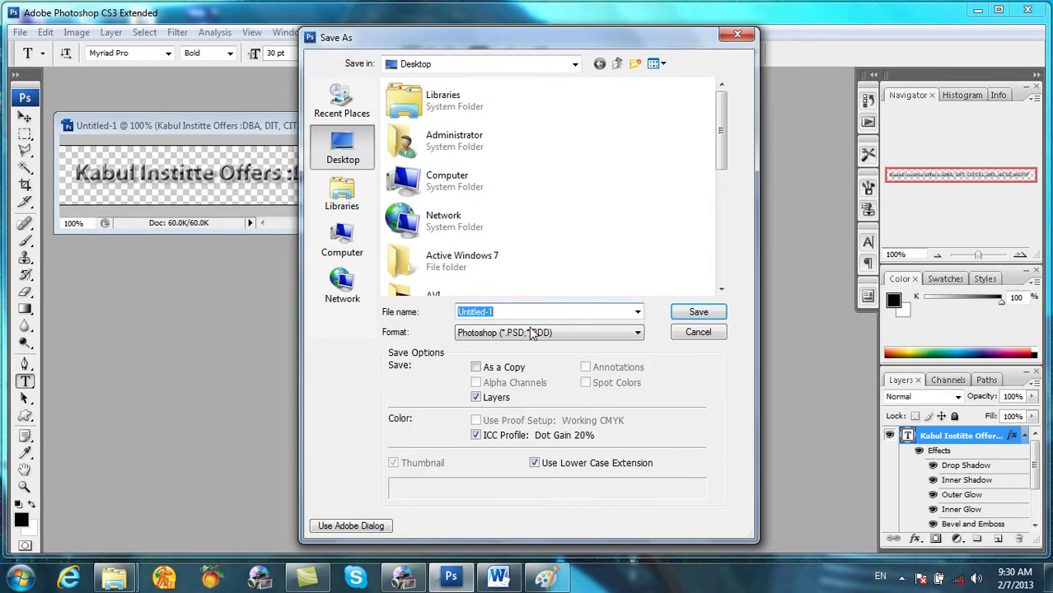
type("1 Title")
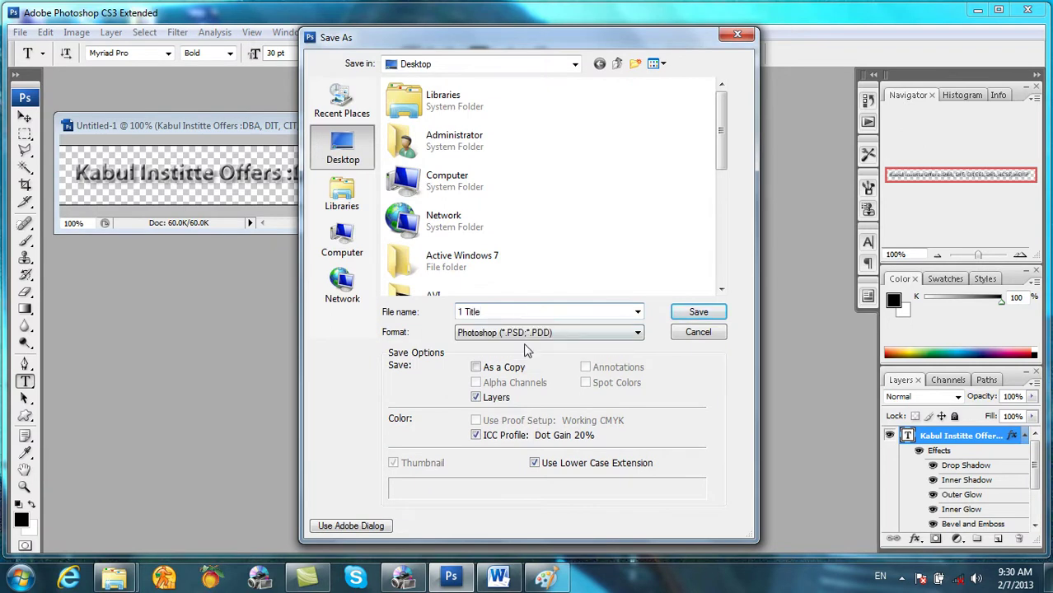
left_click(687, 311)
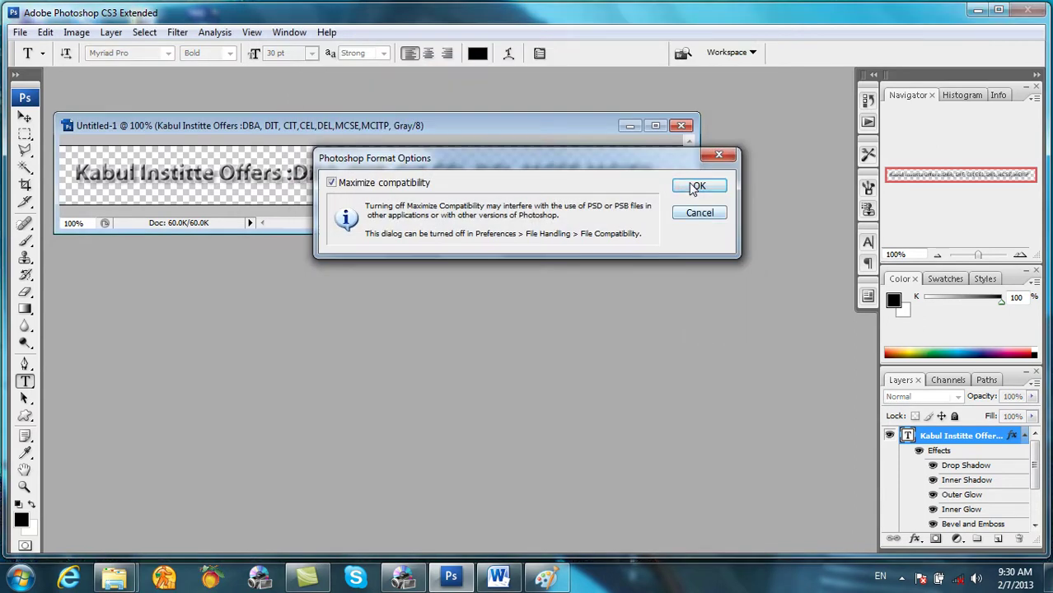
left_click(697, 187)
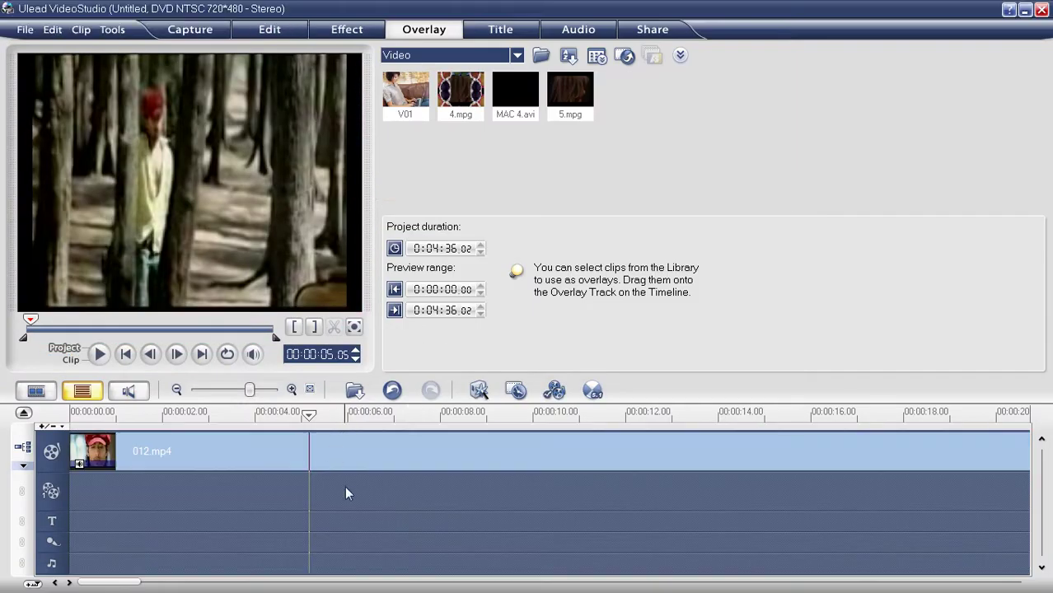
Step: Insert 1 Title.psd as an overlay, extend it to about 11 seconds, and place it along the video bottom
left_click(354, 390)
left_click(379, 450)
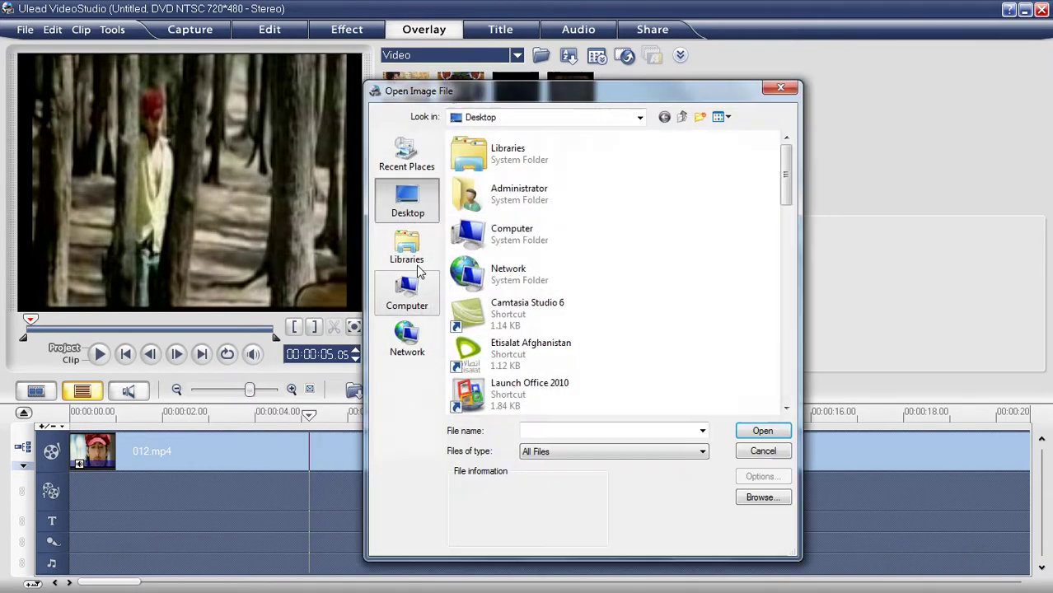
left_click_drag(789, 165, 789, 317)
double_click(494, 267)
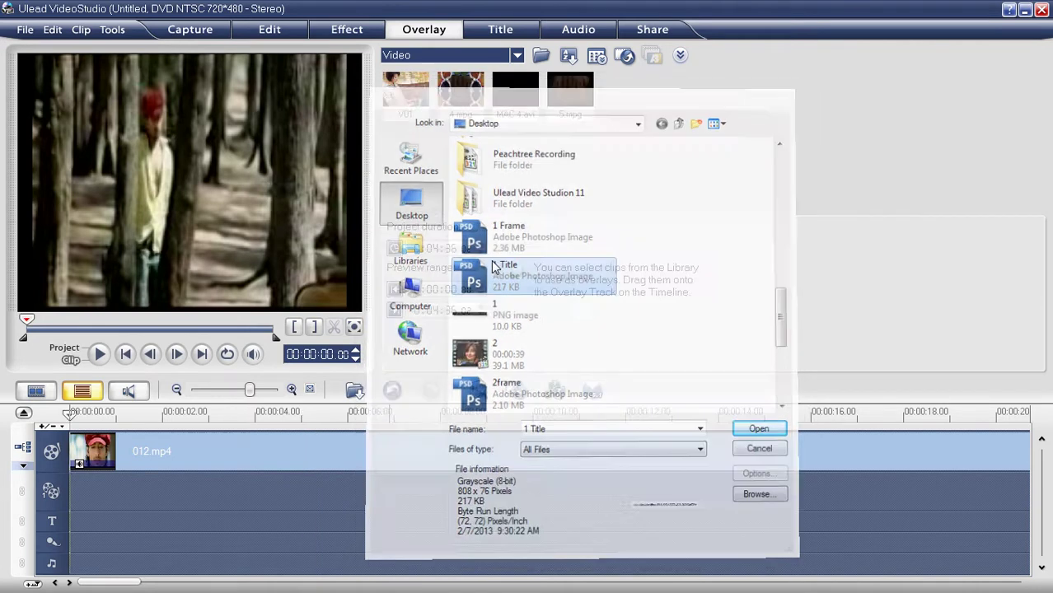
left_click_drag(211, 491, 593, 484)
left_click_drag(235, 183, 302, 265)
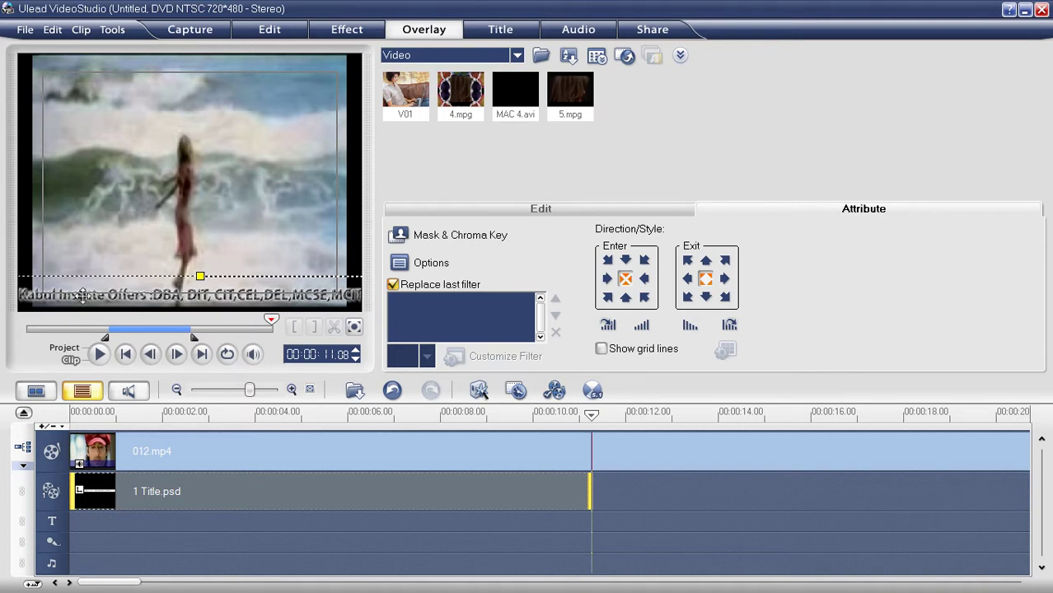
Step: Set the title overlay to enter from the right and exit to the left, then play the project
left_click(607, 279)
left_click(725, 278)
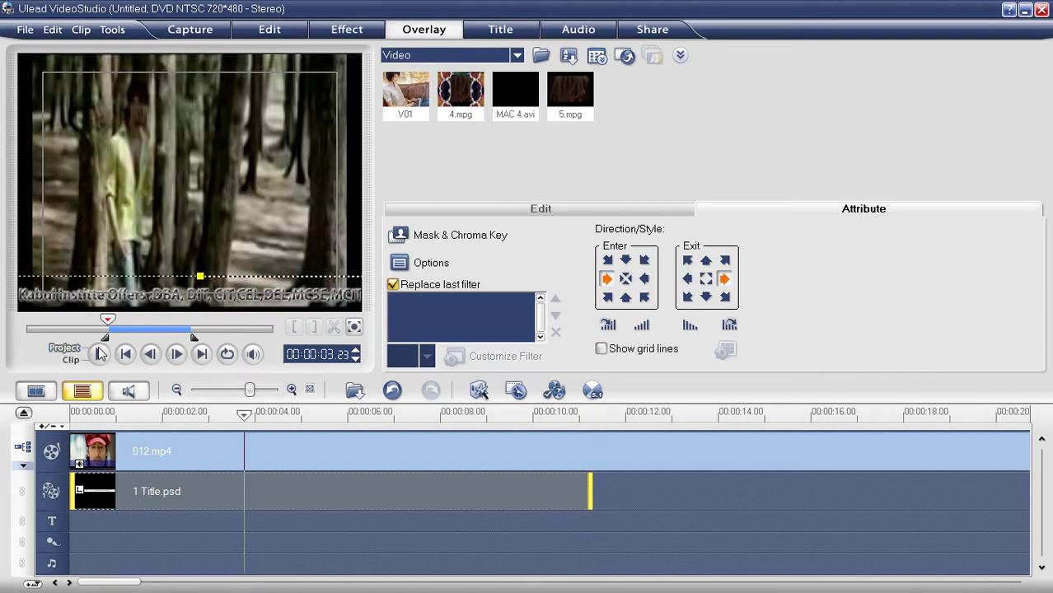
left_click(99, 353)
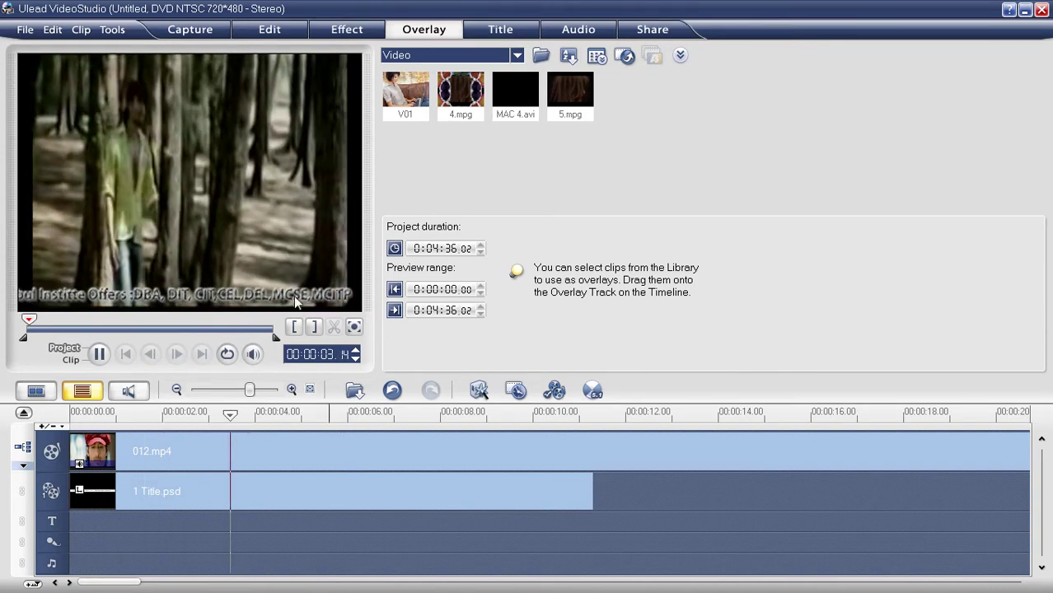
left_click(298, 499)
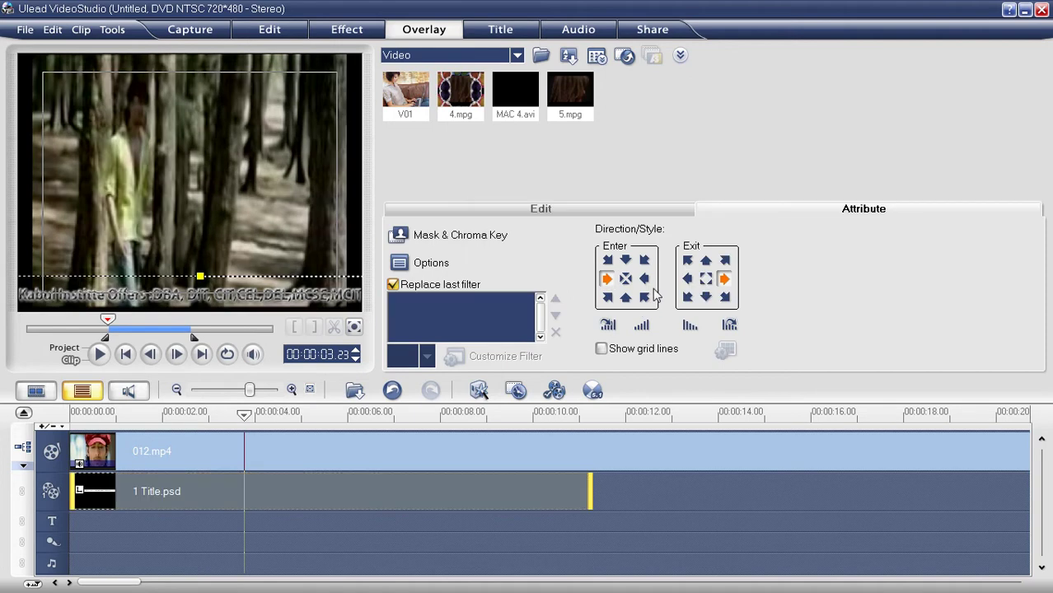
left_click(687, 280)
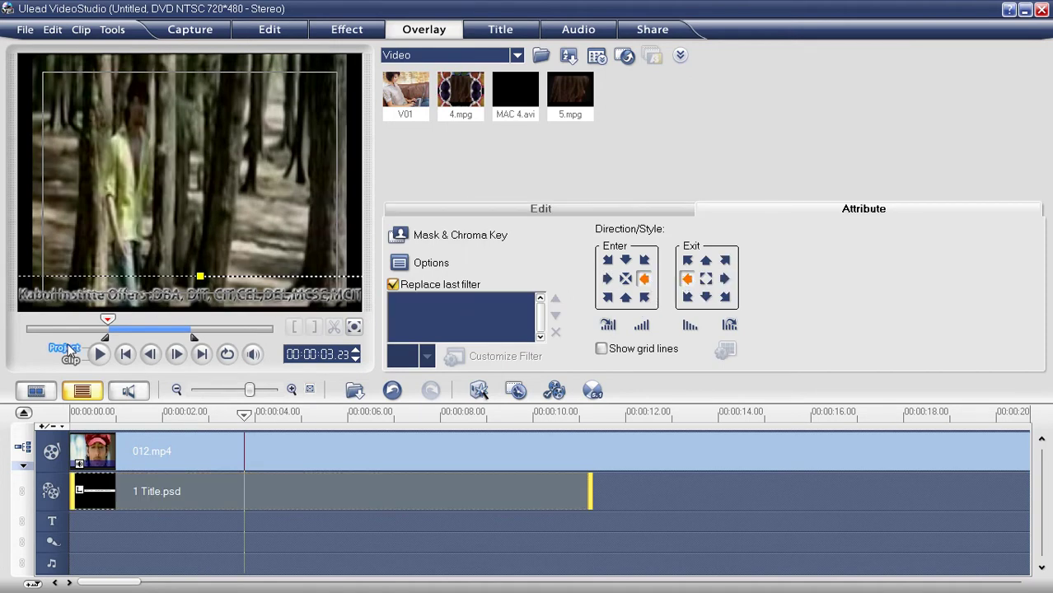
left_click(66, 348)
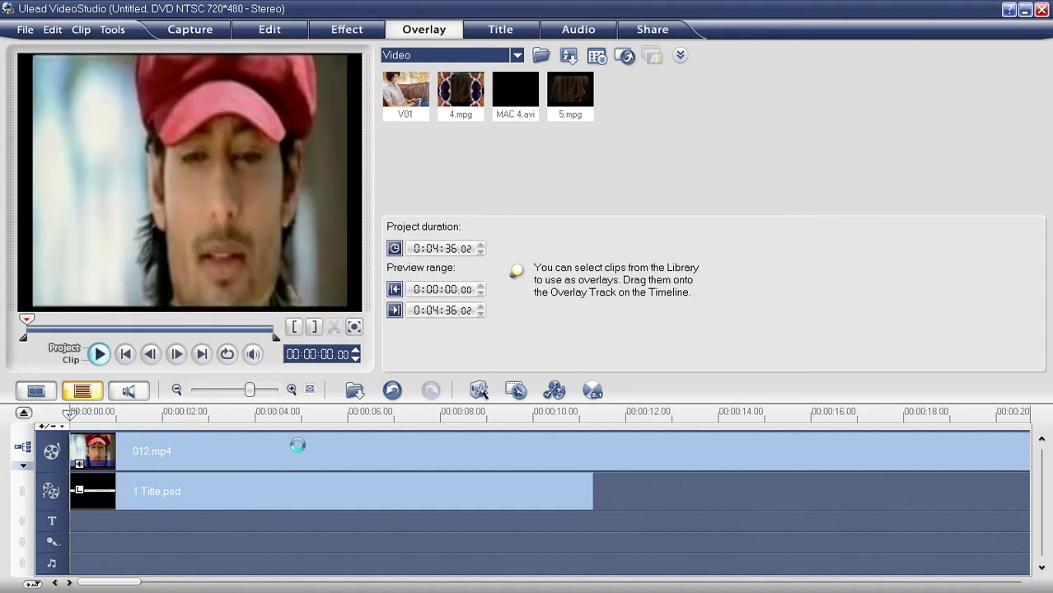
key("space")
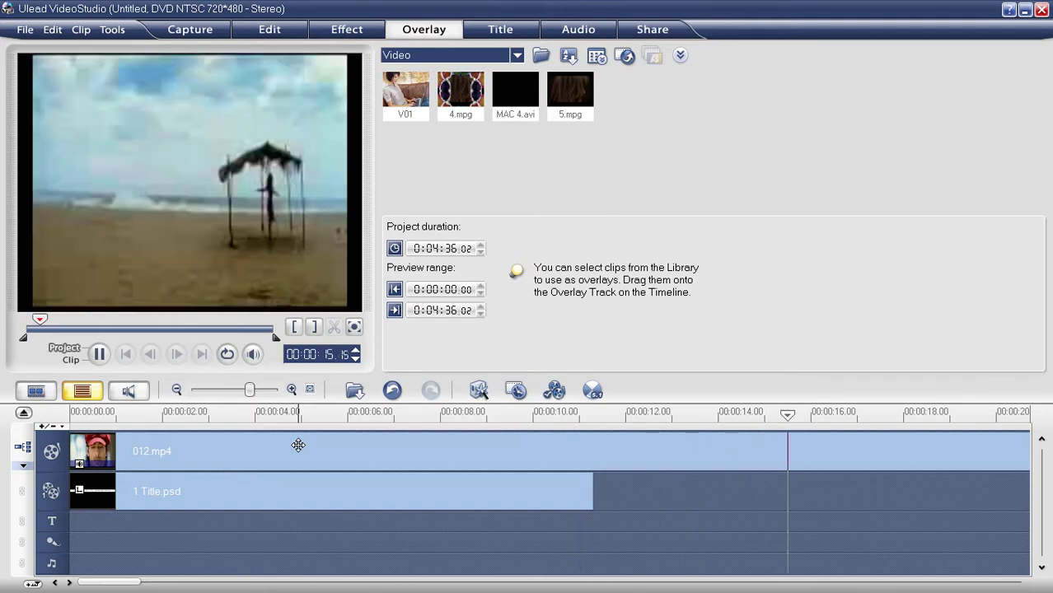
left_click(346, 480)
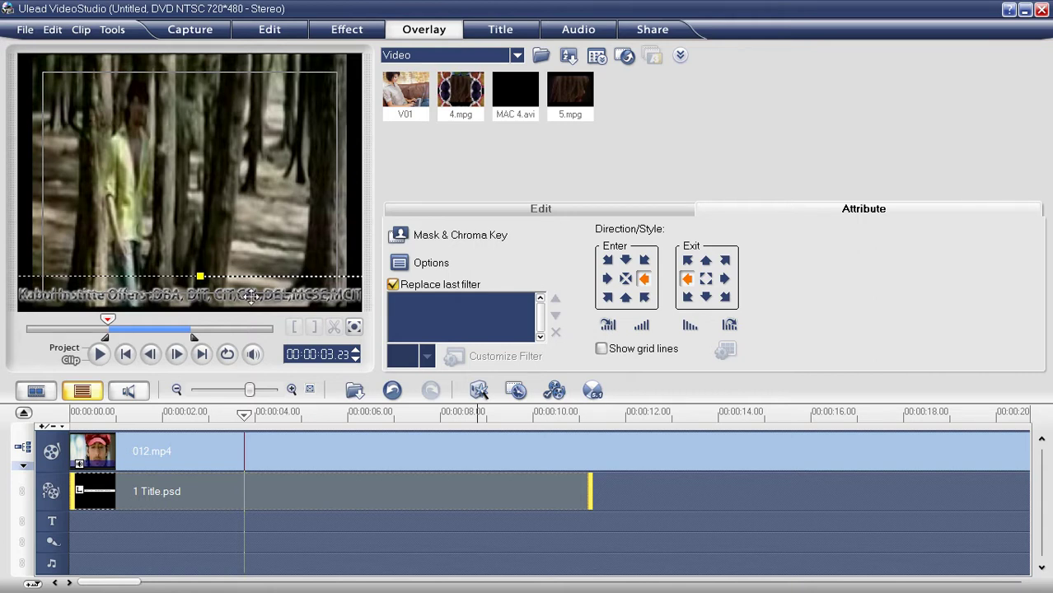
Step: Replace the title overlay with 1.png, about 10 seconds long, stretched across the video's bottom
key("Delete")
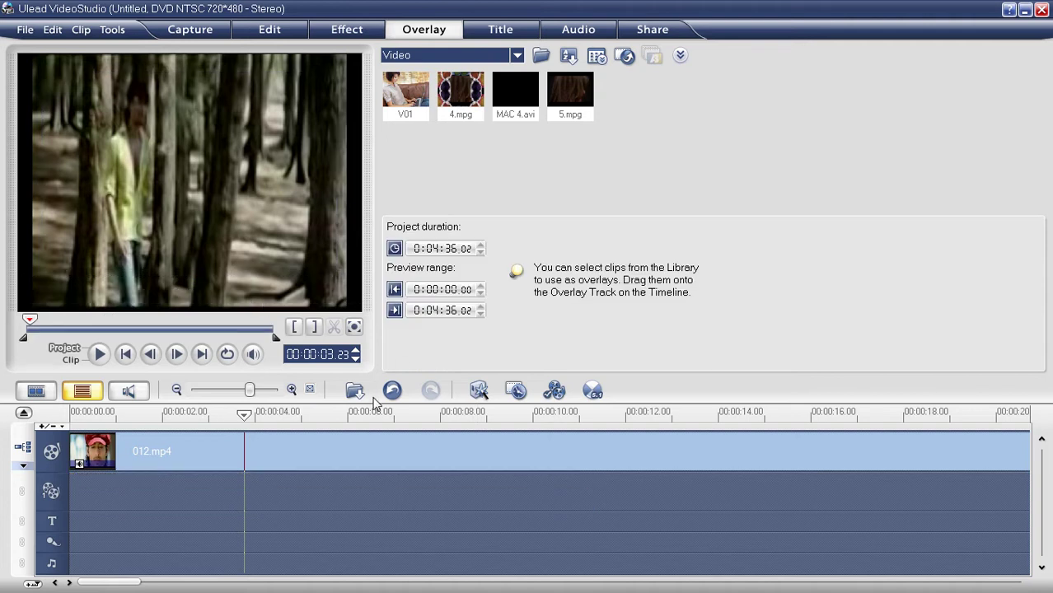
left_click(354, 393)
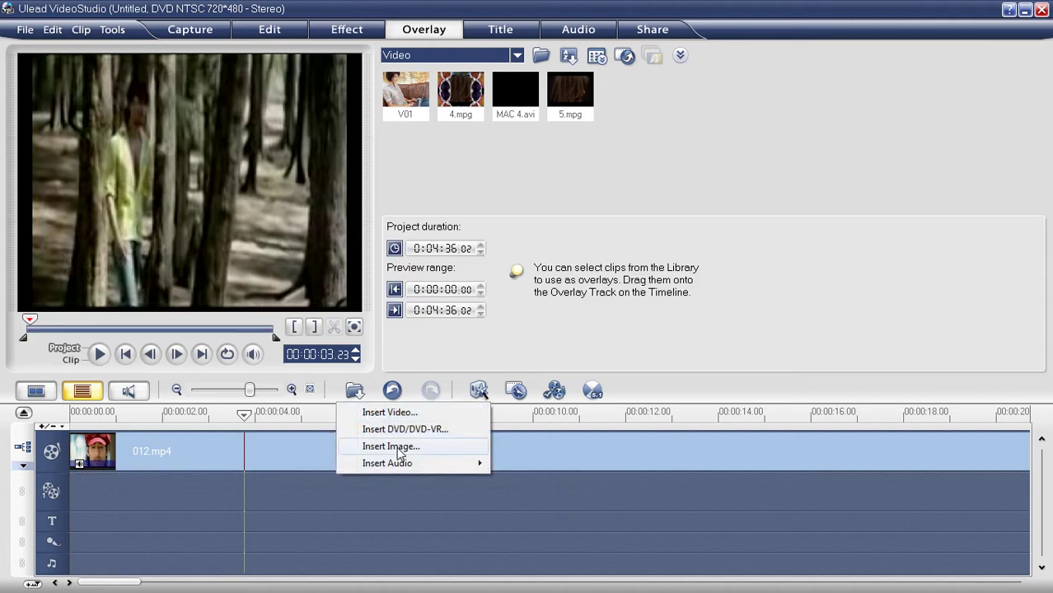
left_click(395, 446)
scroll(735, 338, "down", 5)
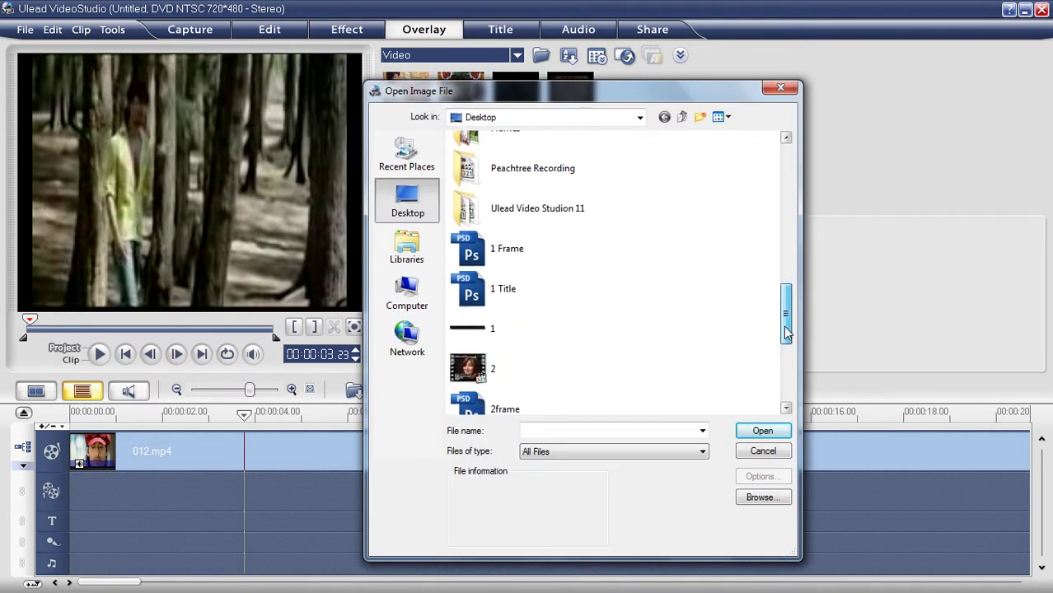
double_click(494, 301)
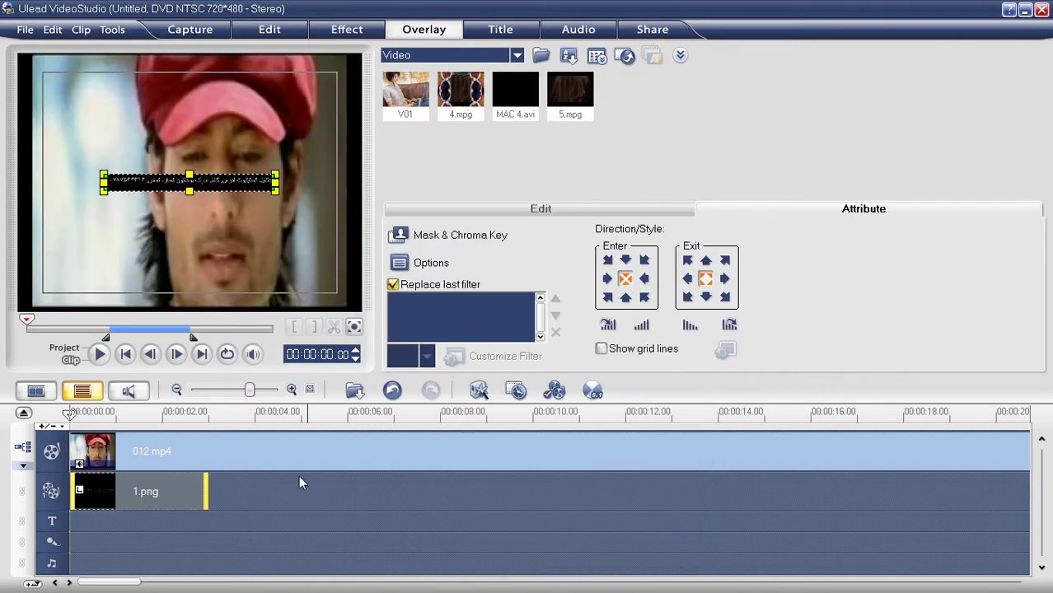
left_click_drag(209, 481, 574, 481)
left_click_drag(157, 182, 74, 298)
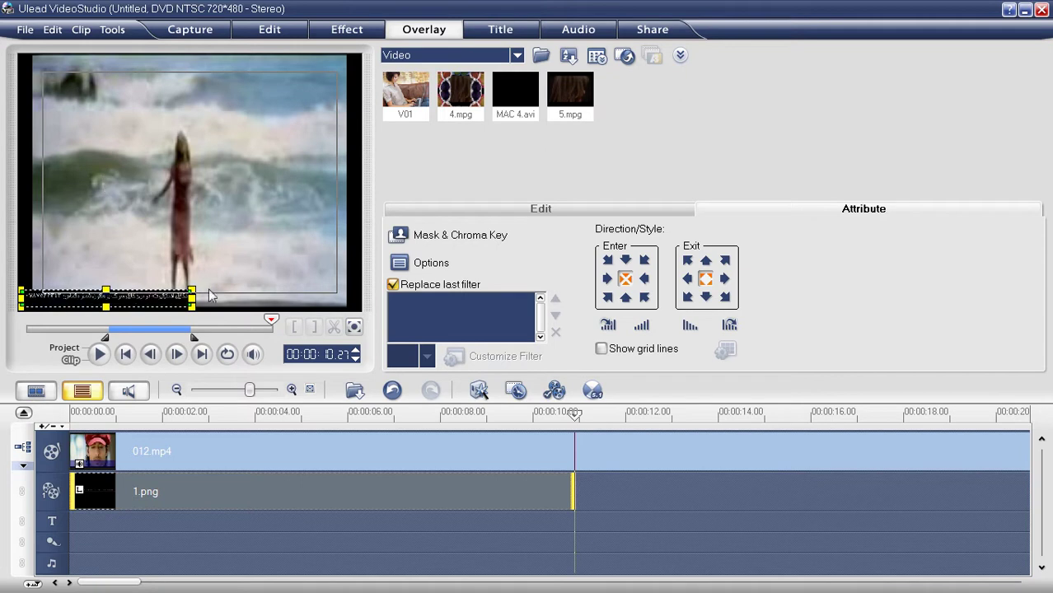
left_click_drag(195, 285, 254, 275)
Step: Make the 1.png overlay enter from the right and exit to the left, then preview it
left_click(64, 348)
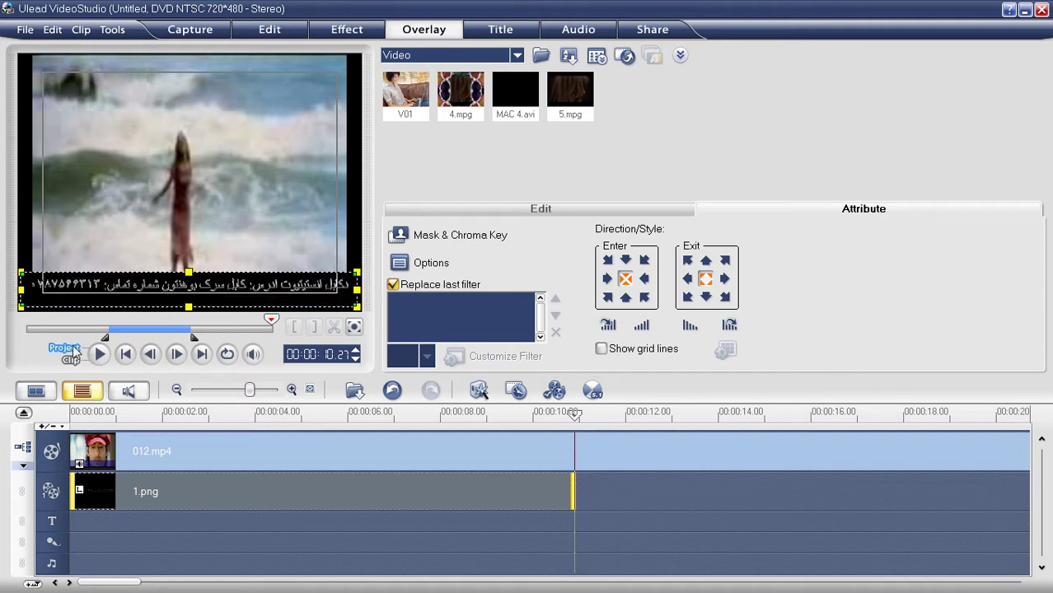
left_click(165, 497)
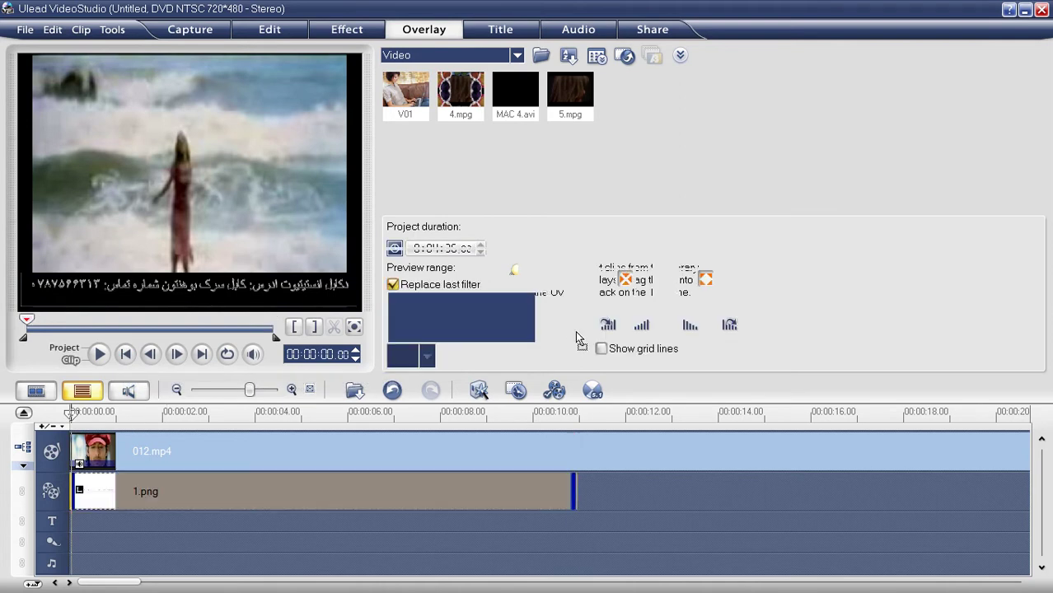
left_click(643, 278)
left_click(687, 278)
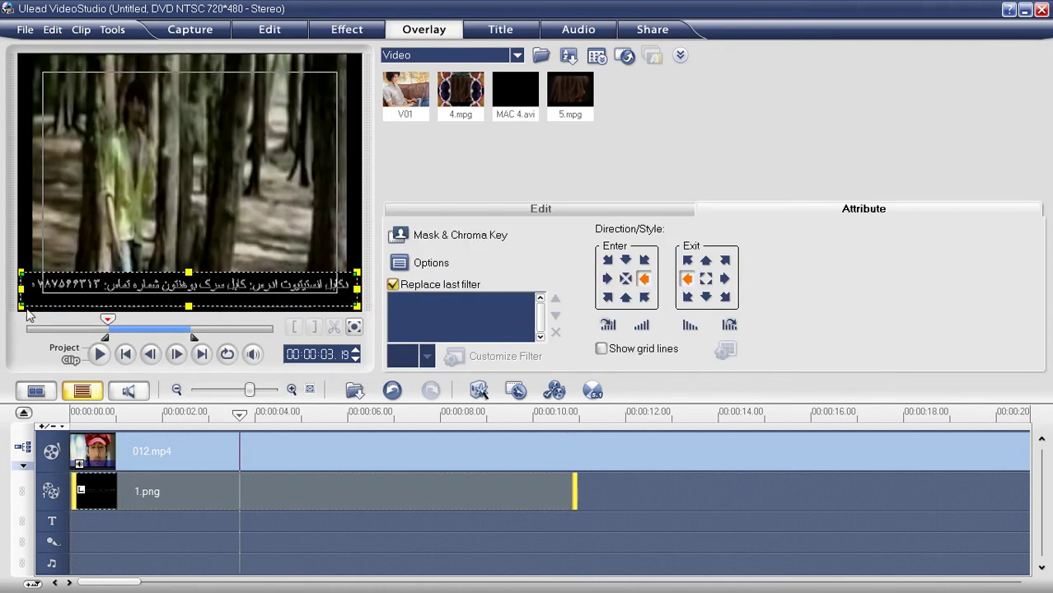
left_click(66, 348)
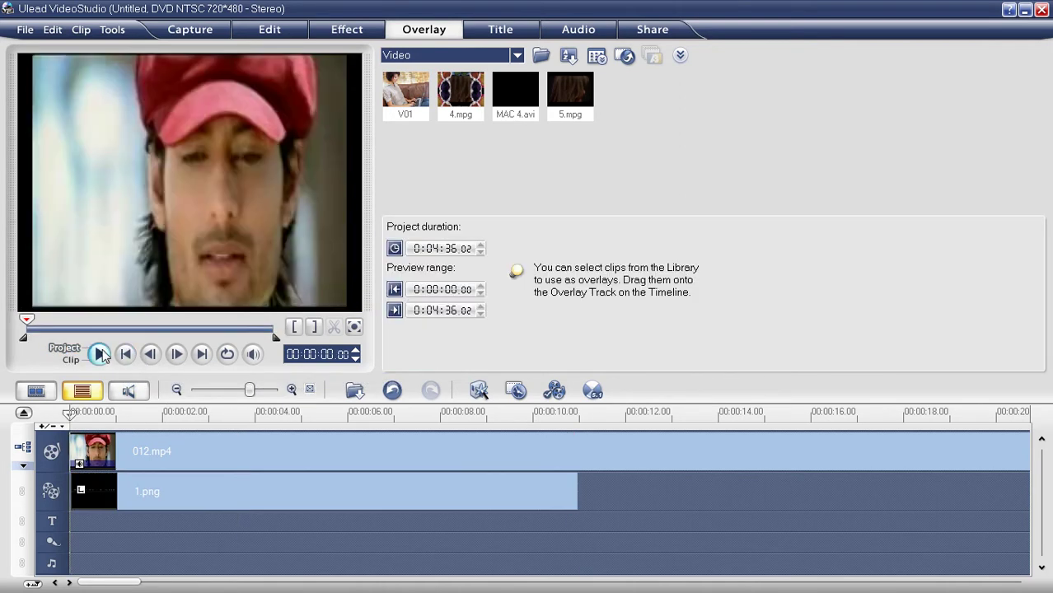
left_click(99, 355)
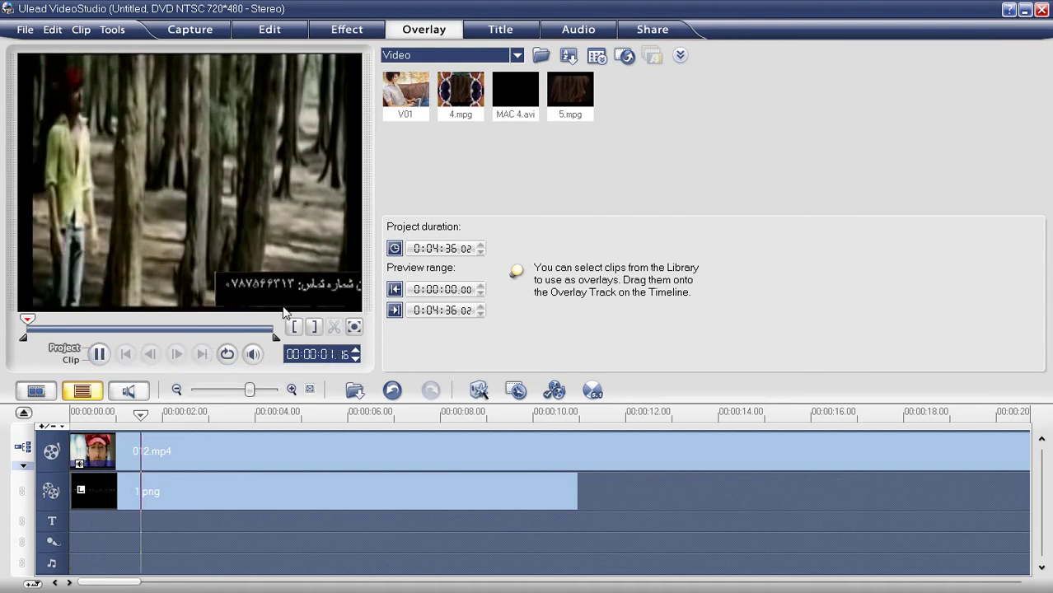
key("space")
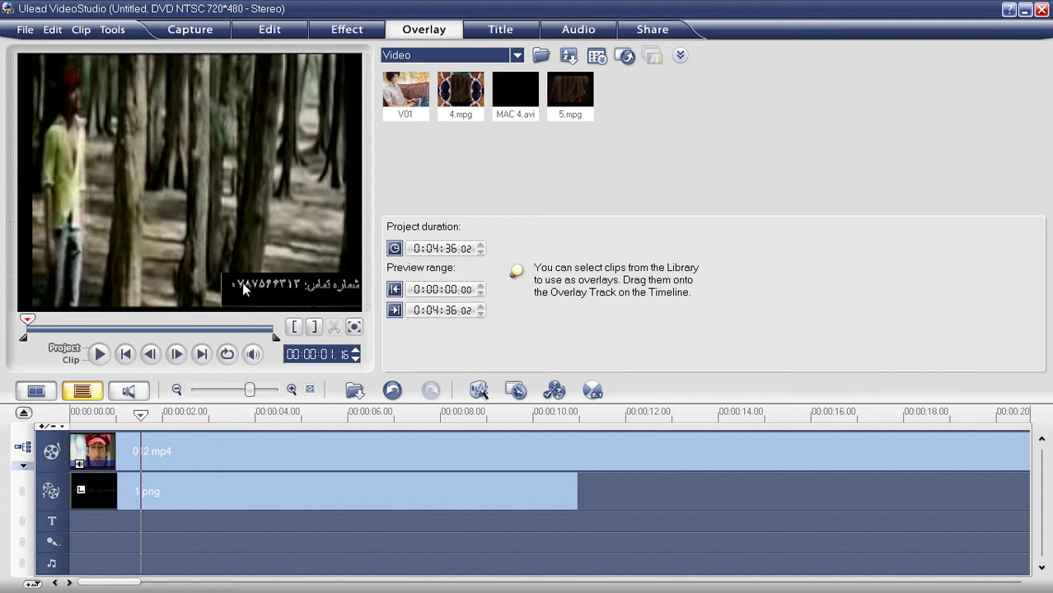
Step: Delete the 1.png overlay clip and minimise VideoStudio
left_click(298, 493)
key("Delete")
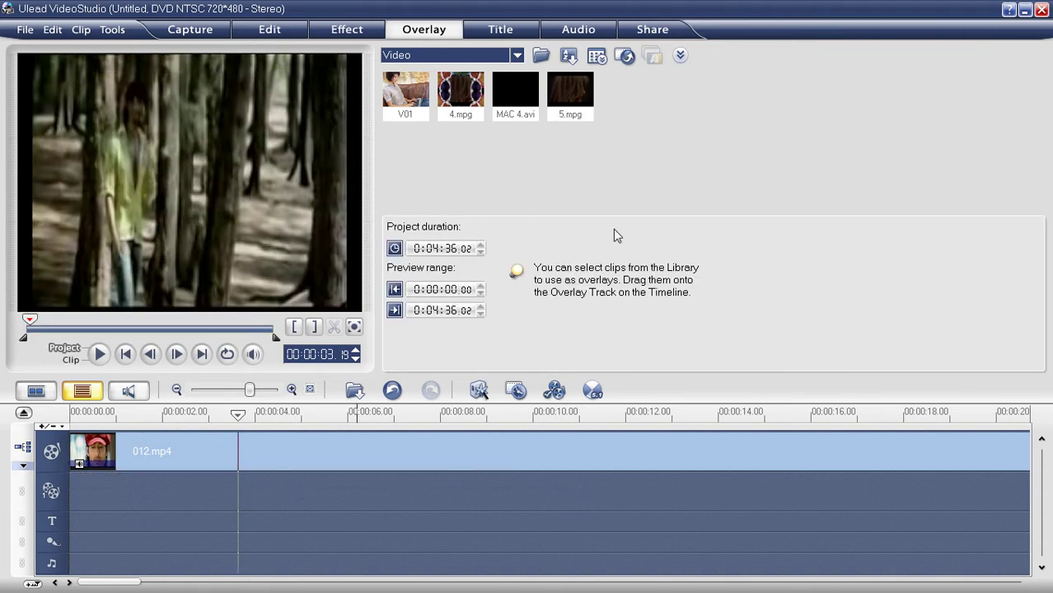
left_click(1026, 9)
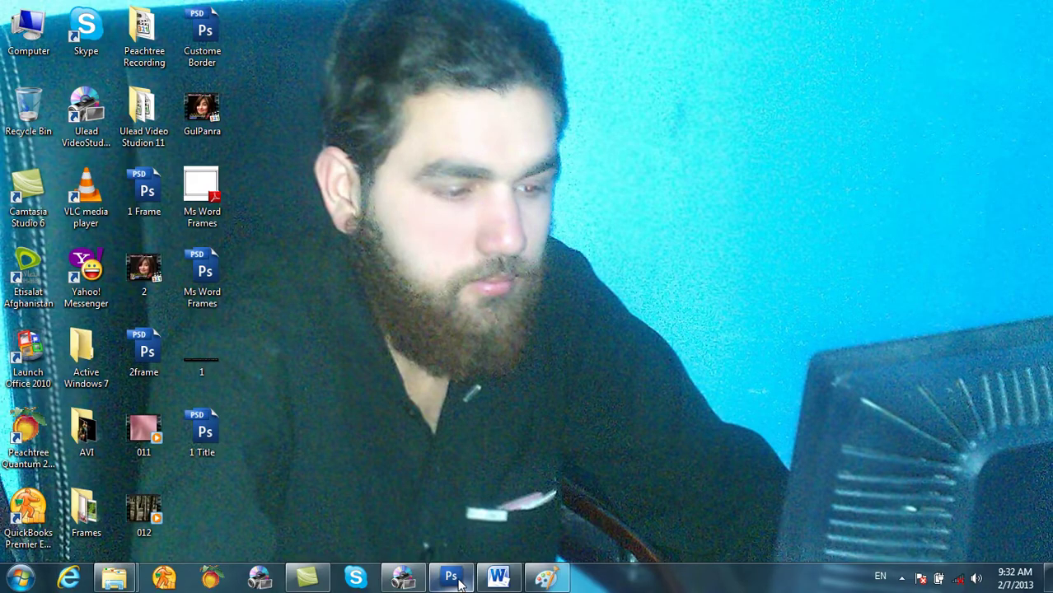
Step: Return to Photoshop and commit the 1 Title text edit with the Move tool
left_click(451, 577)
left_click(314, 162)
key("ctrl+a")
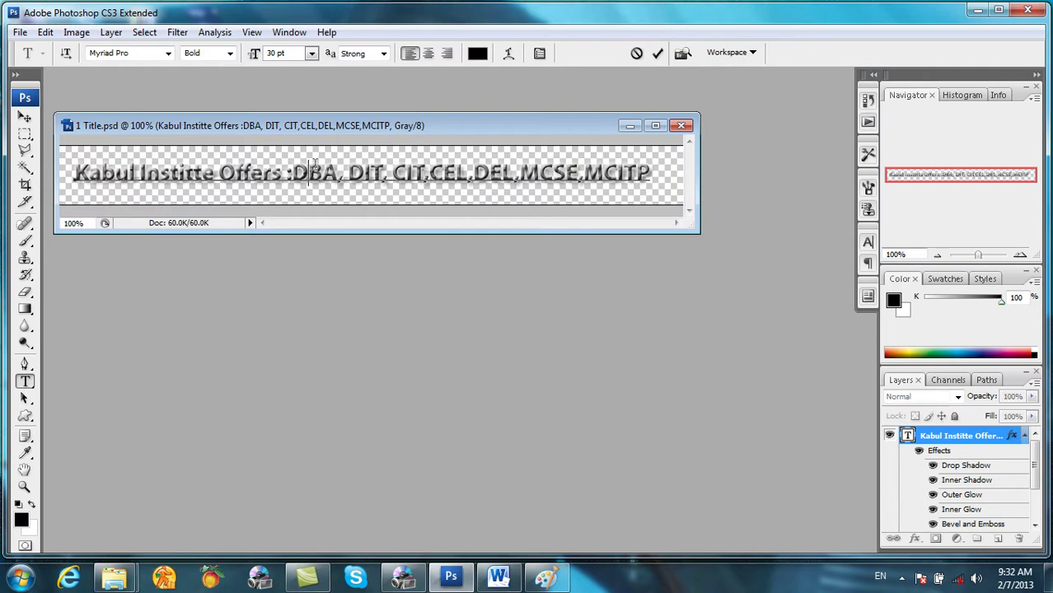
left_click(21, 32)
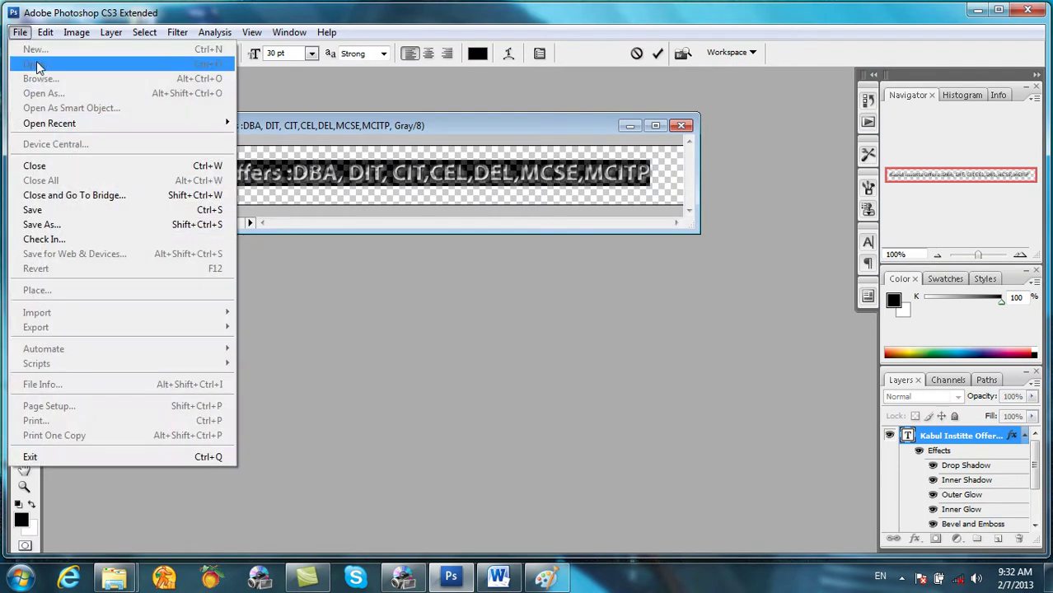
left_click(399, 257)
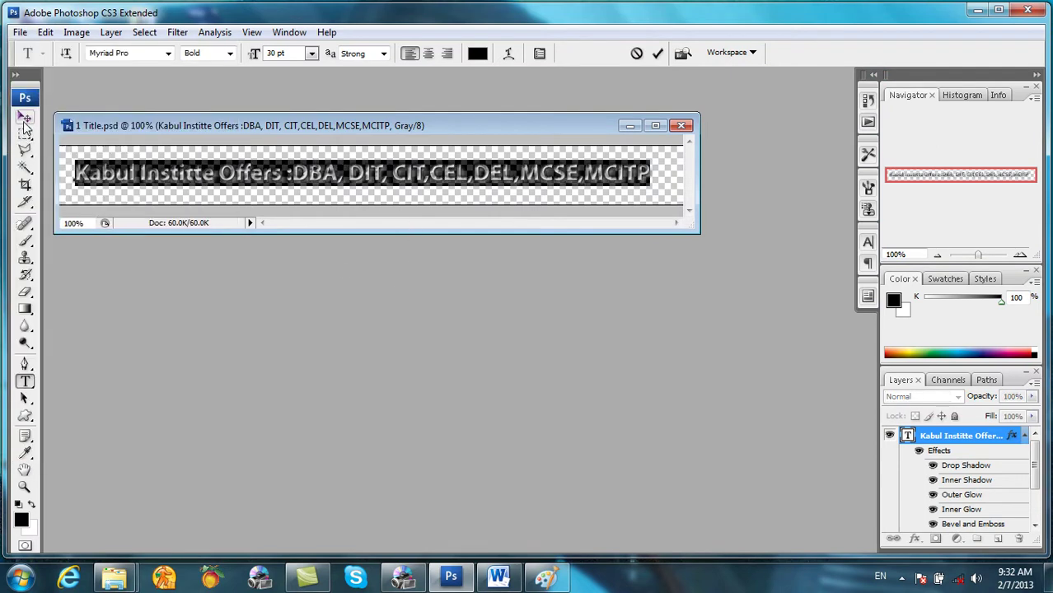
left_click(24, 117)
Step: Create an 808×76 document using Background Color contents, swap colours to black, and discard the white result
left_click(19, 32)
left_click(37, 49)
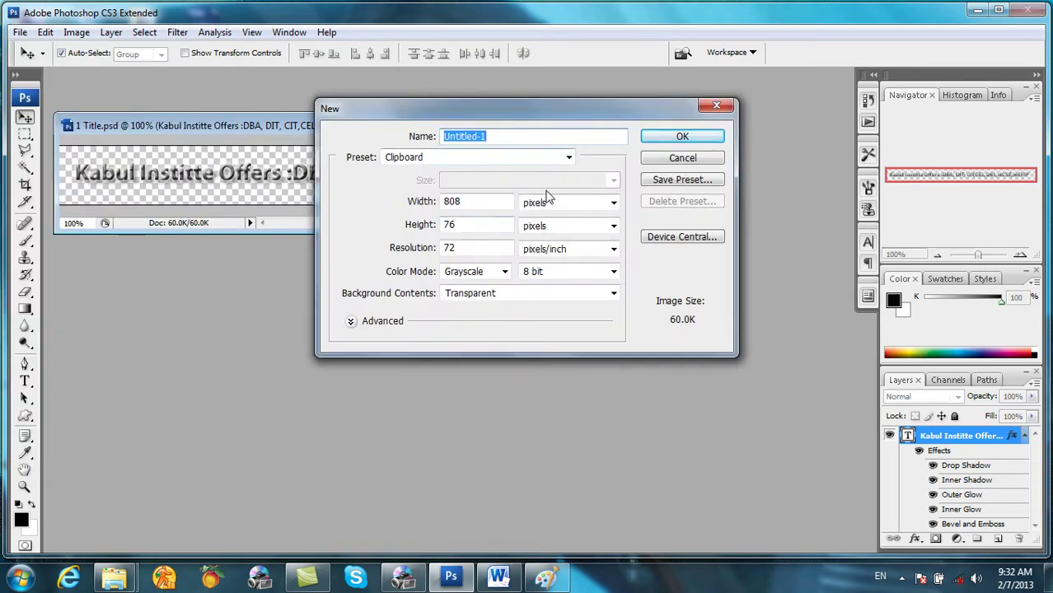
left_click(531, 295)
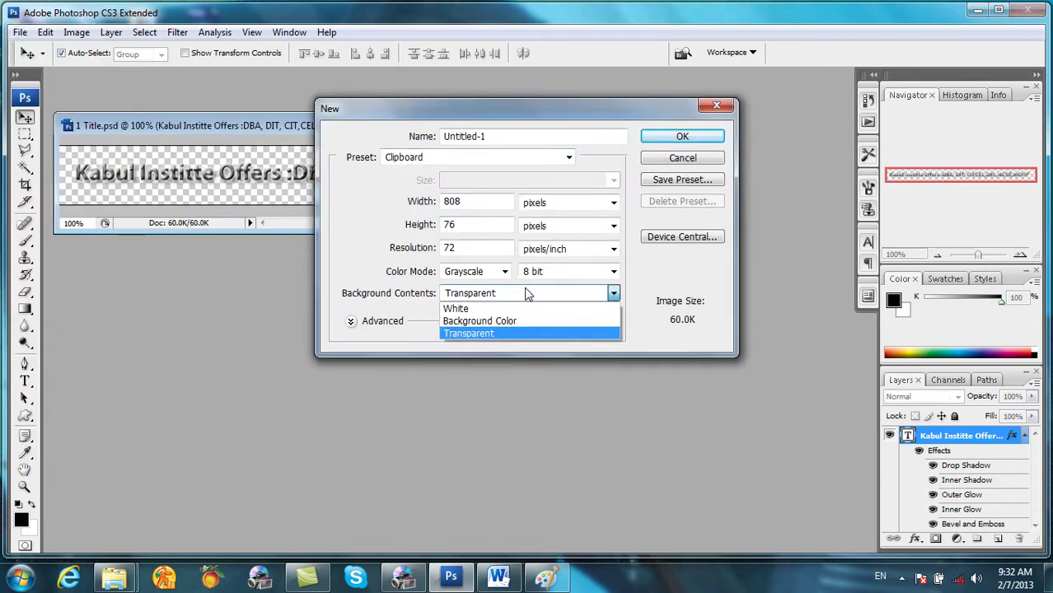
left_click(483, 324)
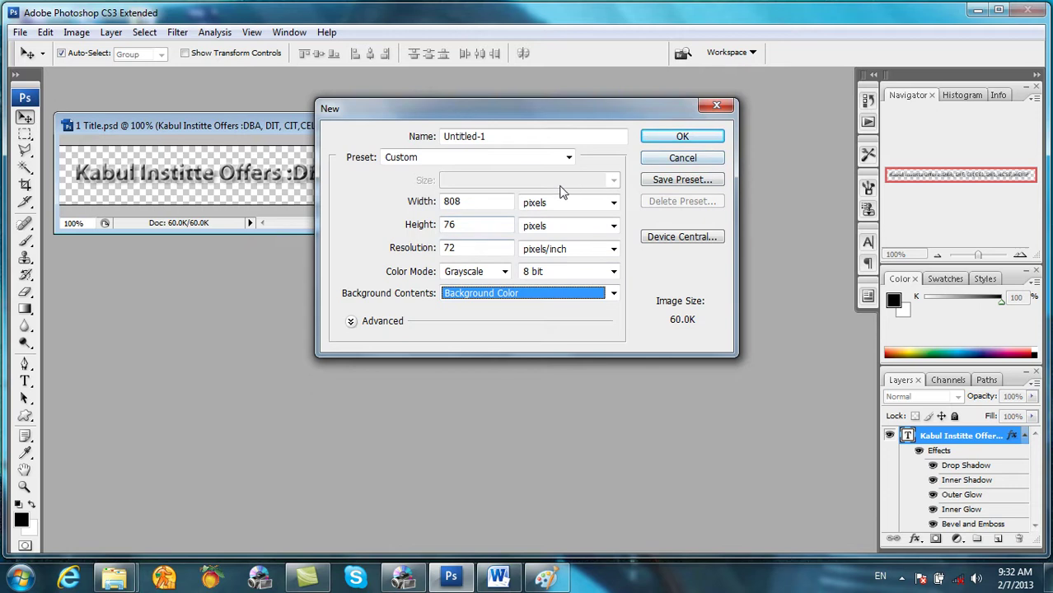
left_click(569, 158)
left_click(681, 136)
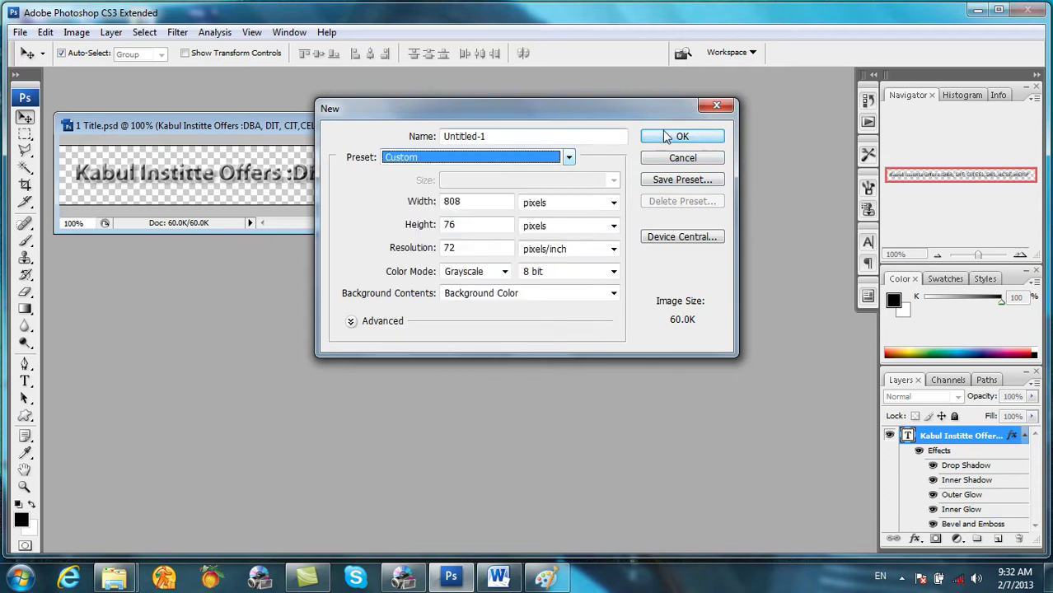
left_click(682, 136)
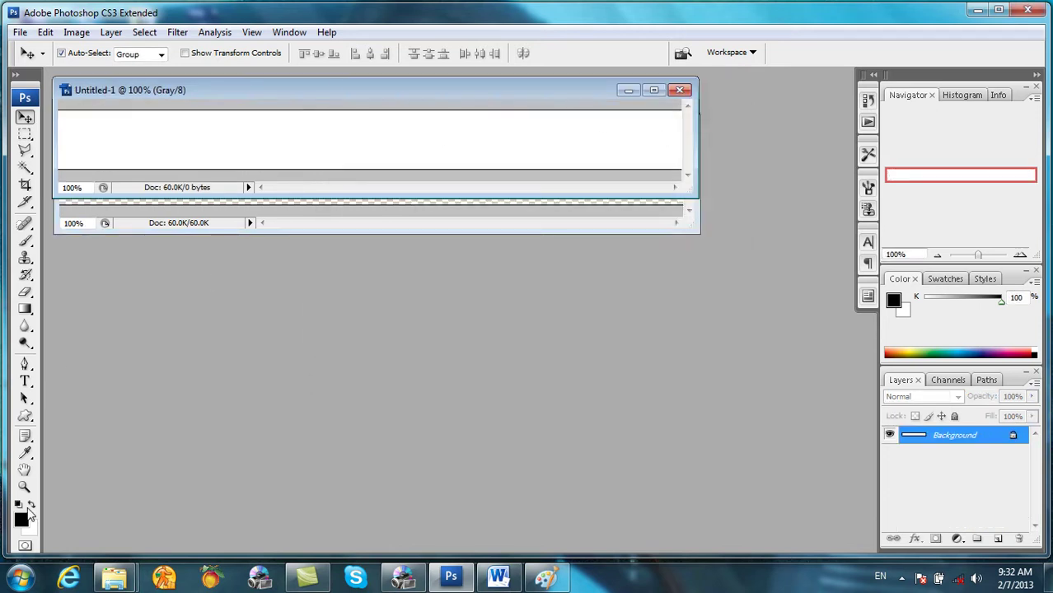
left_click(31, 505)
left_click(679, 90)
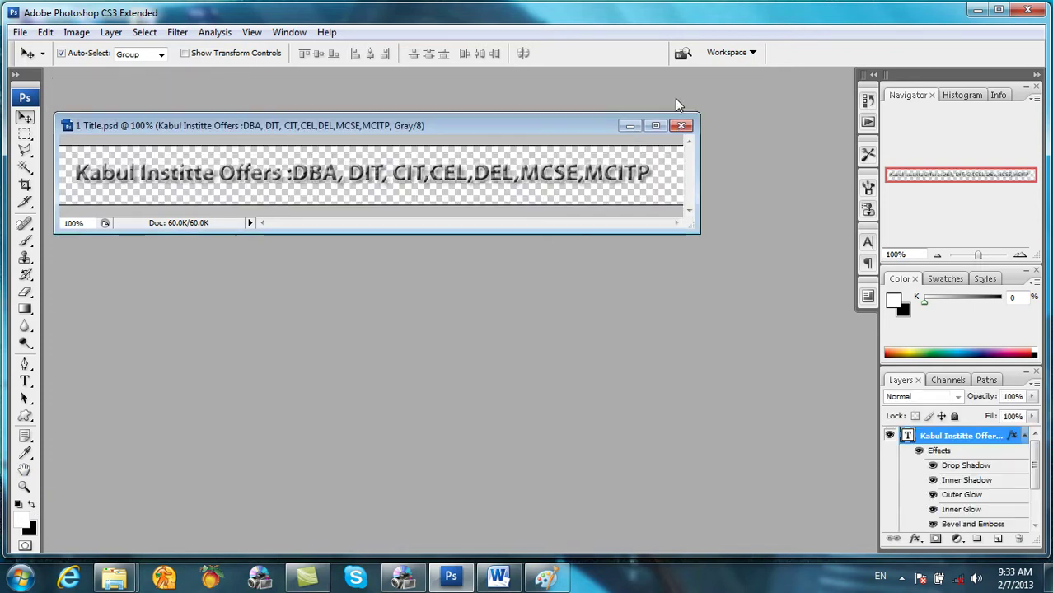
Step: Recreate the 808×76 document filled black and position its window below 1 Title.psd
left_click(23, 33)
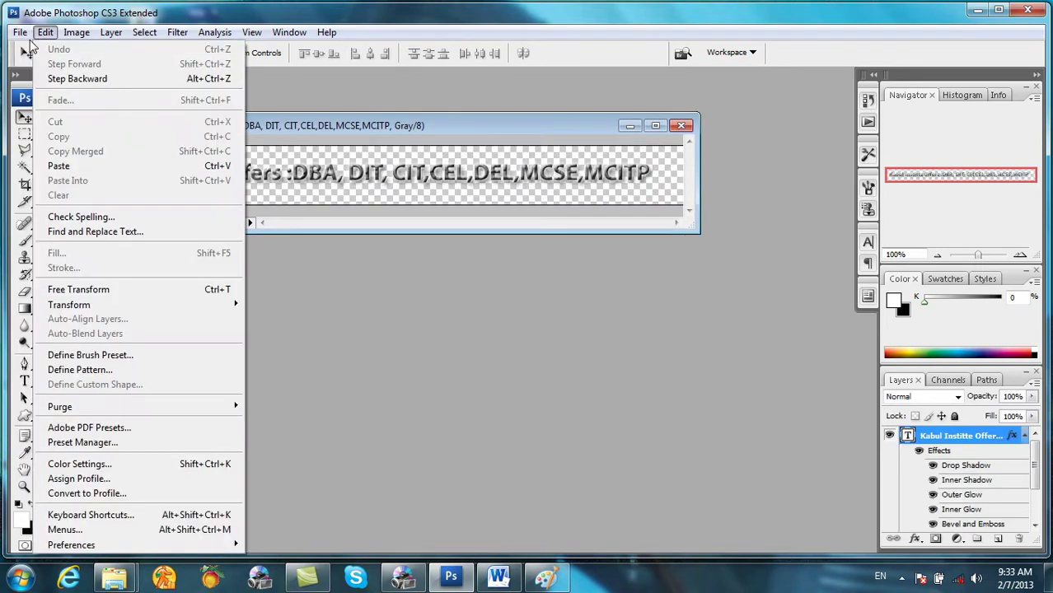
left_click(35, 50)
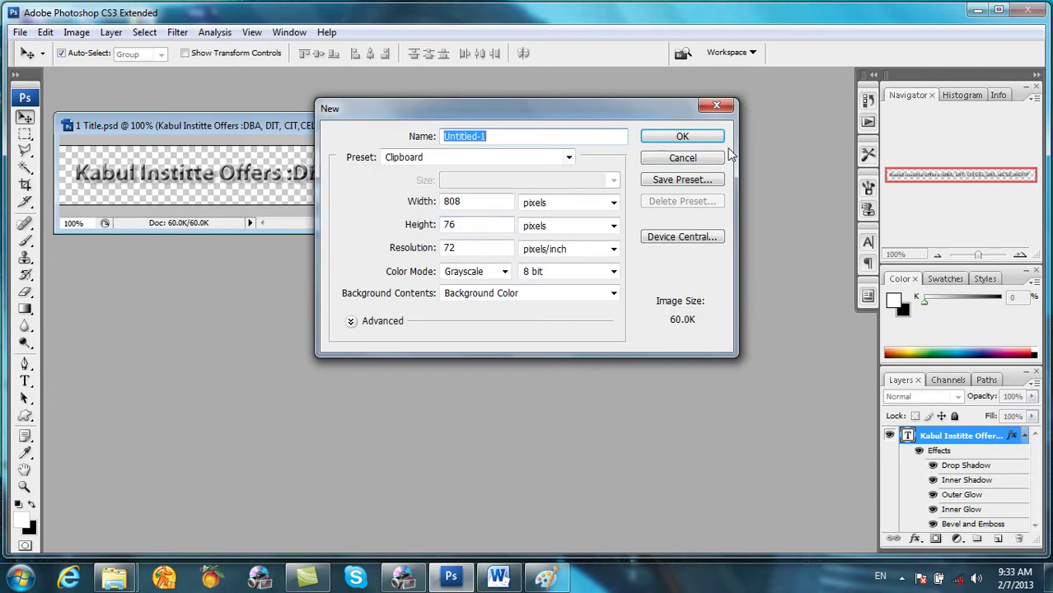
left_click(714, 142)
left_click_drag(481, 104, 539, 261)
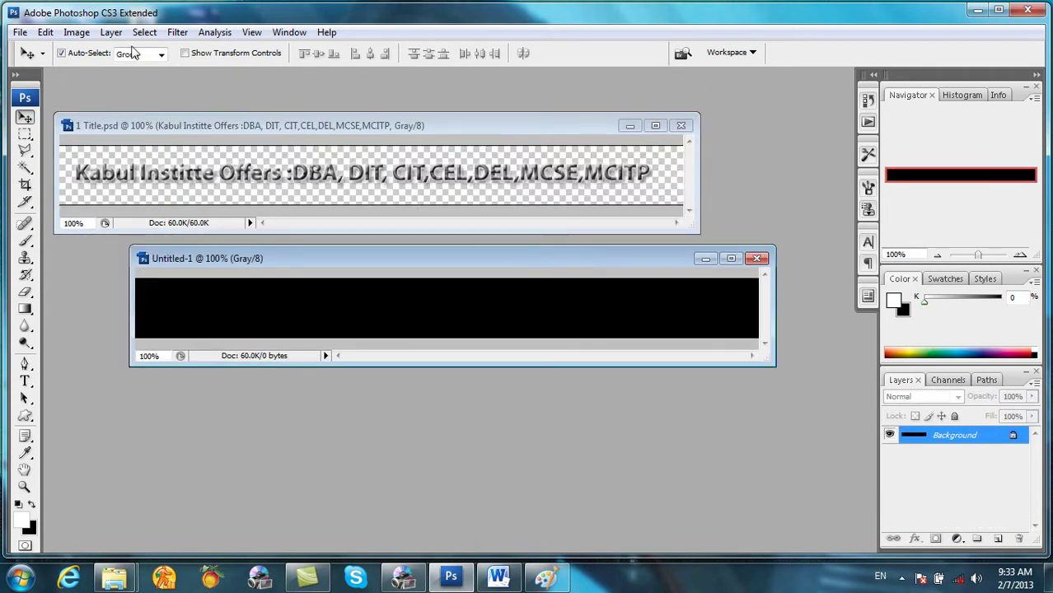
Step: Save the black 808 × 76 strip as Back.psd on the Desktop and minimize Photoshop
left_click(20, 33)
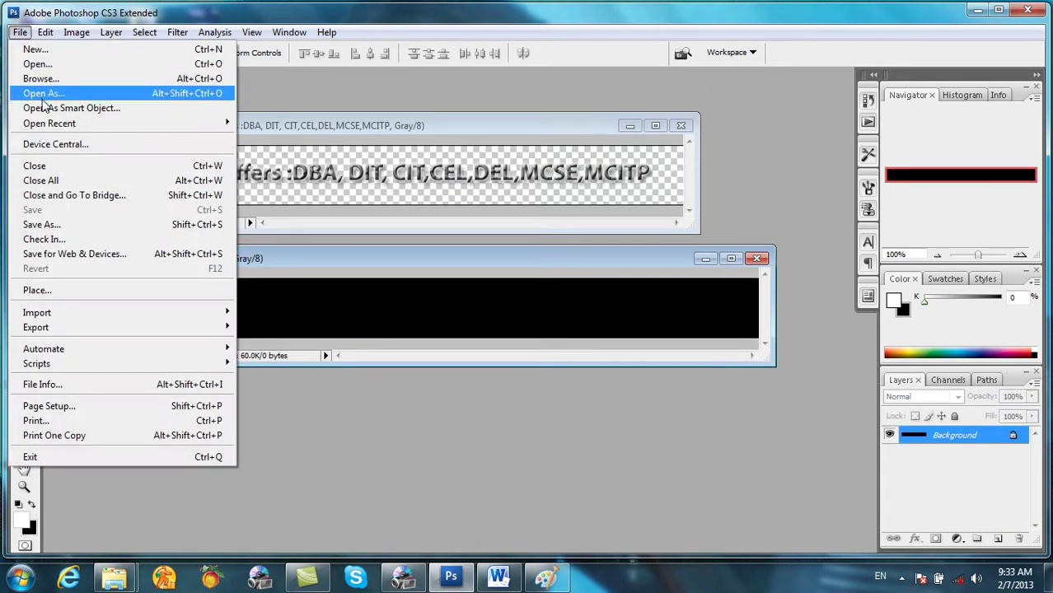
left_click(58, 226)
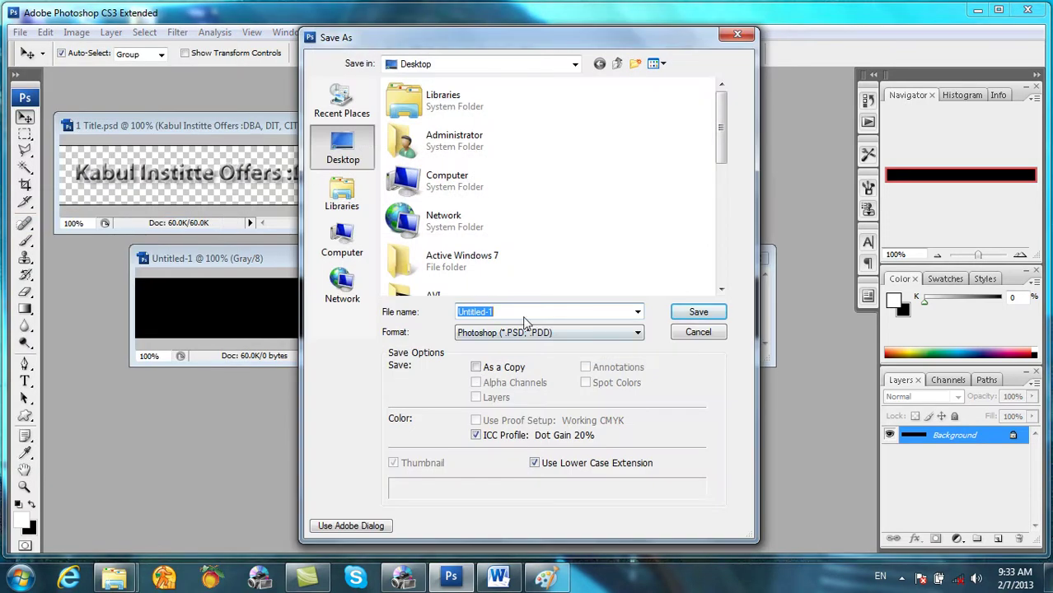
type("Ba")
left_click(696, 313)
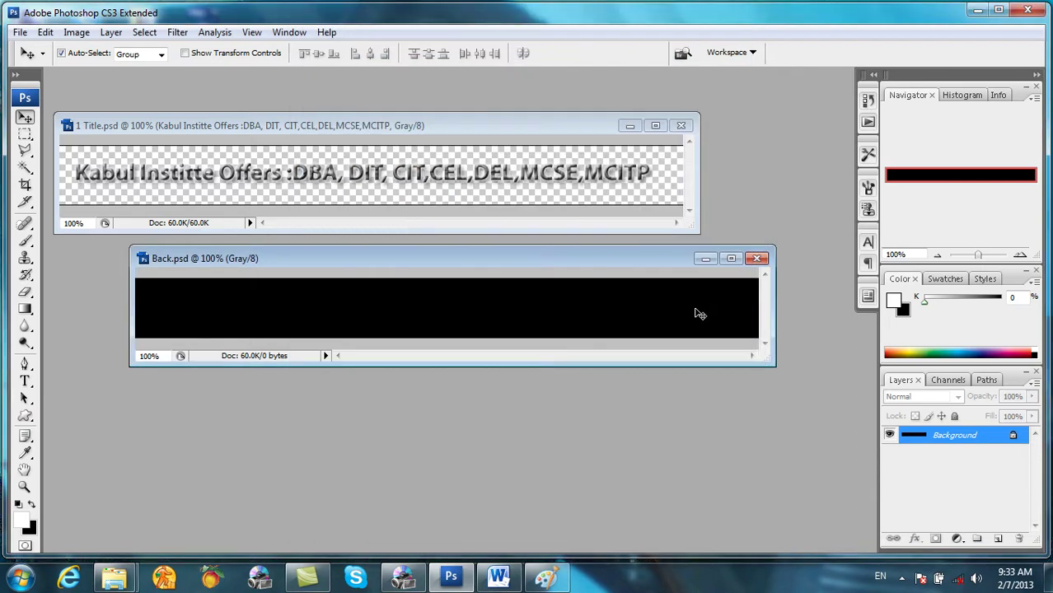
left_click(544, 130)
key("super+d")
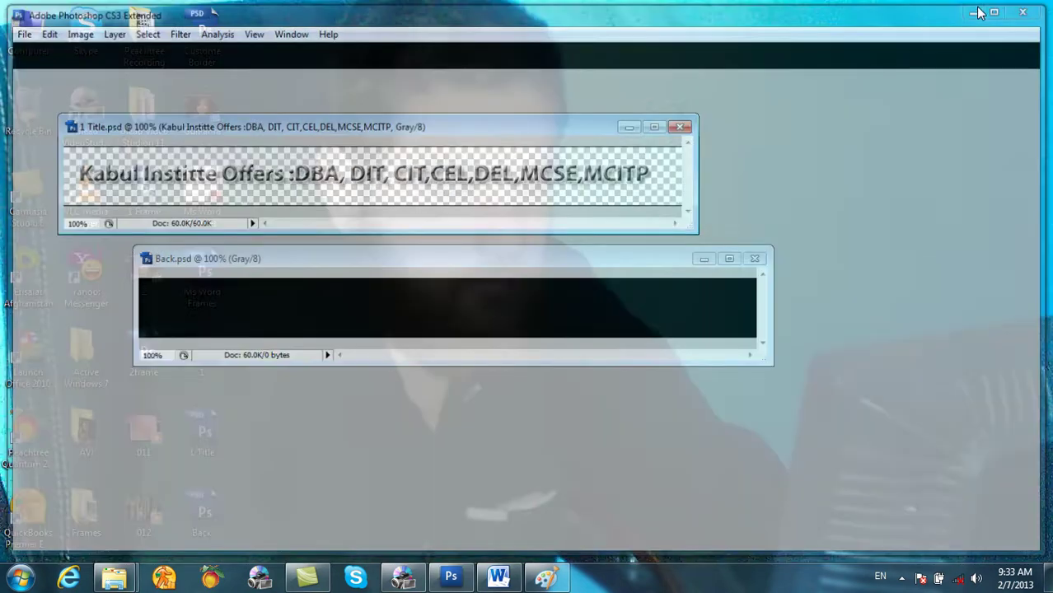
Step: Scrub through 012.mp4 for a cut point, trying a split and undoing it
left_click(404, 577)
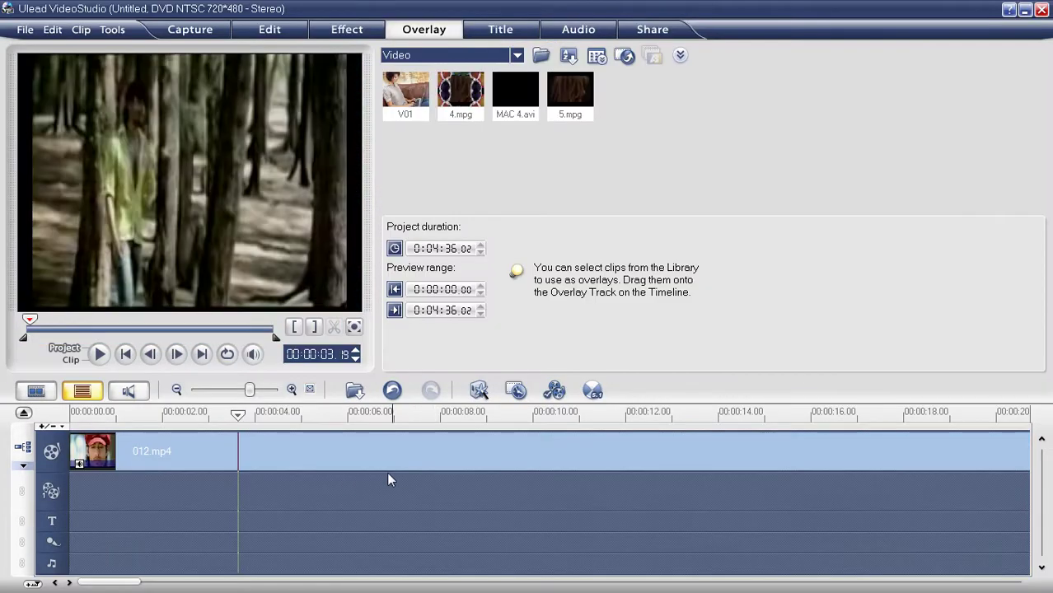
left_click(356, 391)
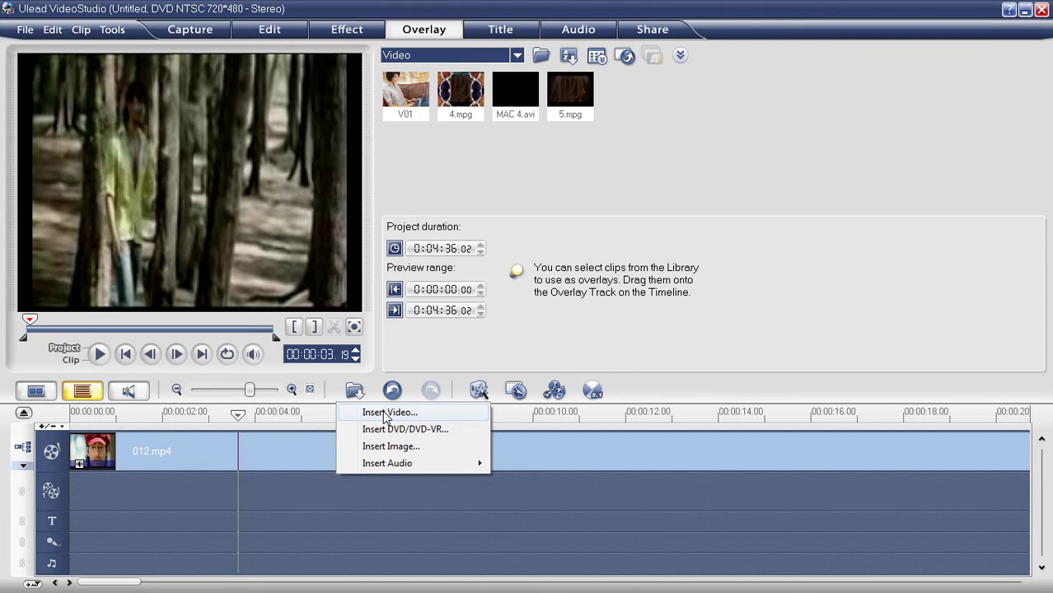
left_click(567, 536)
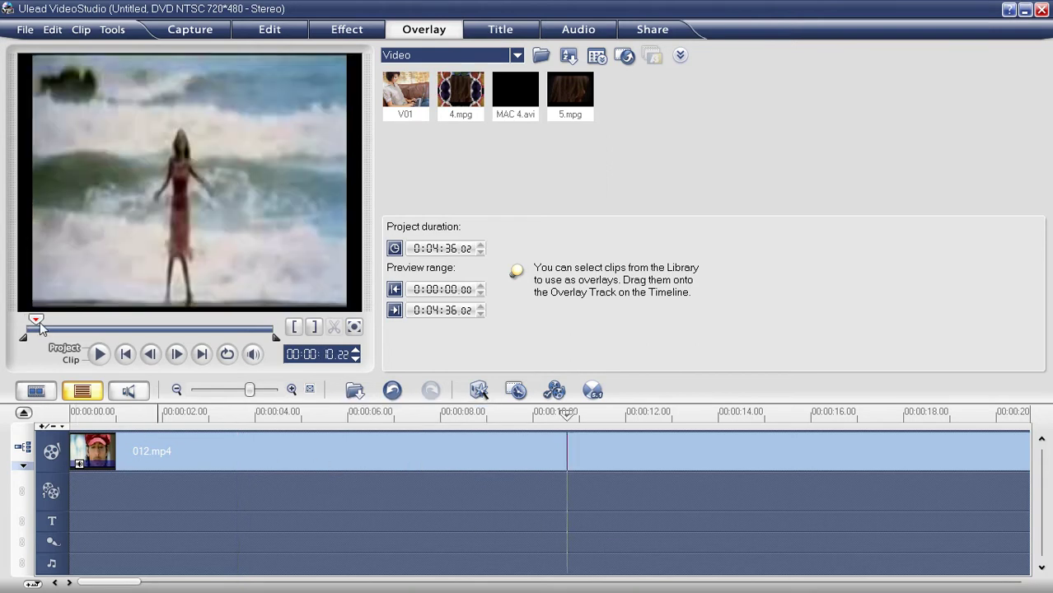
mouse_move(43, 329)
left_mouse_down()
mouse_move(208, 324)
mouse_move(90, 330)
left_mouse_up()
left_click_drag(86, 327, 83, 331)
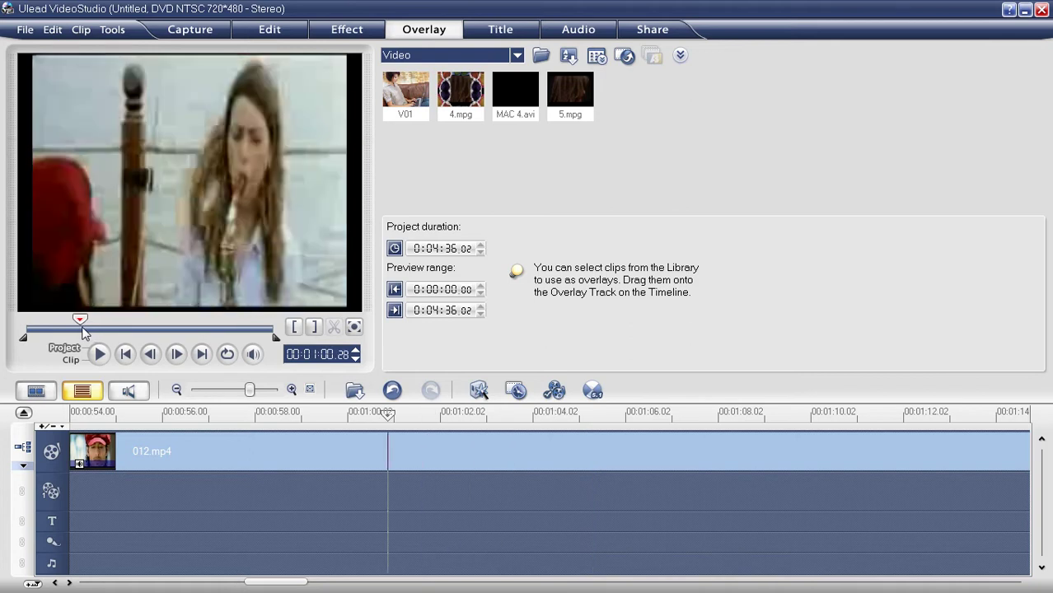
left_click(370, 447)
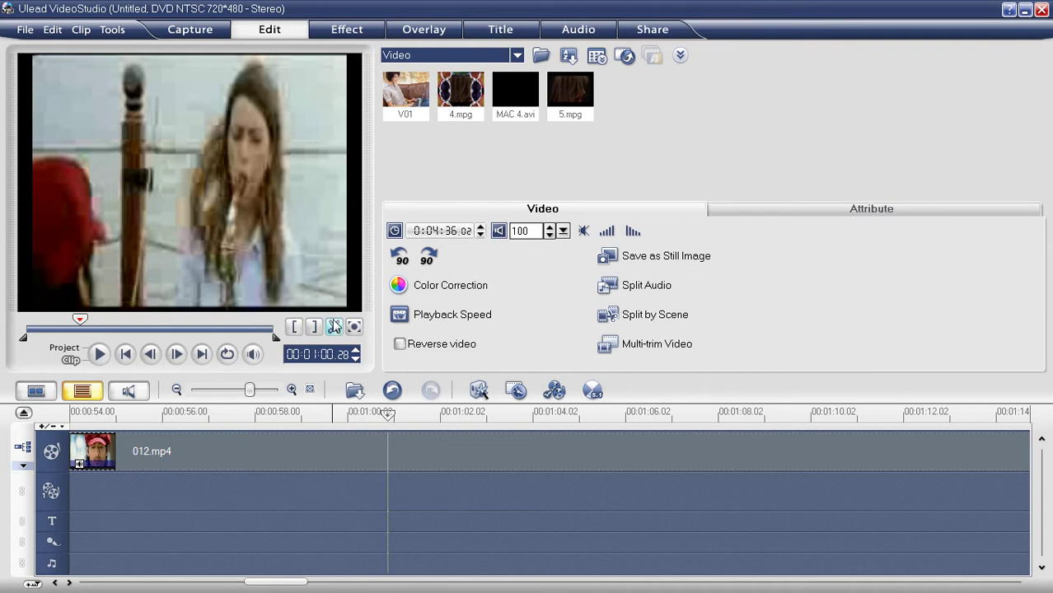
left_click(335, 327)
key("ctrl+z")
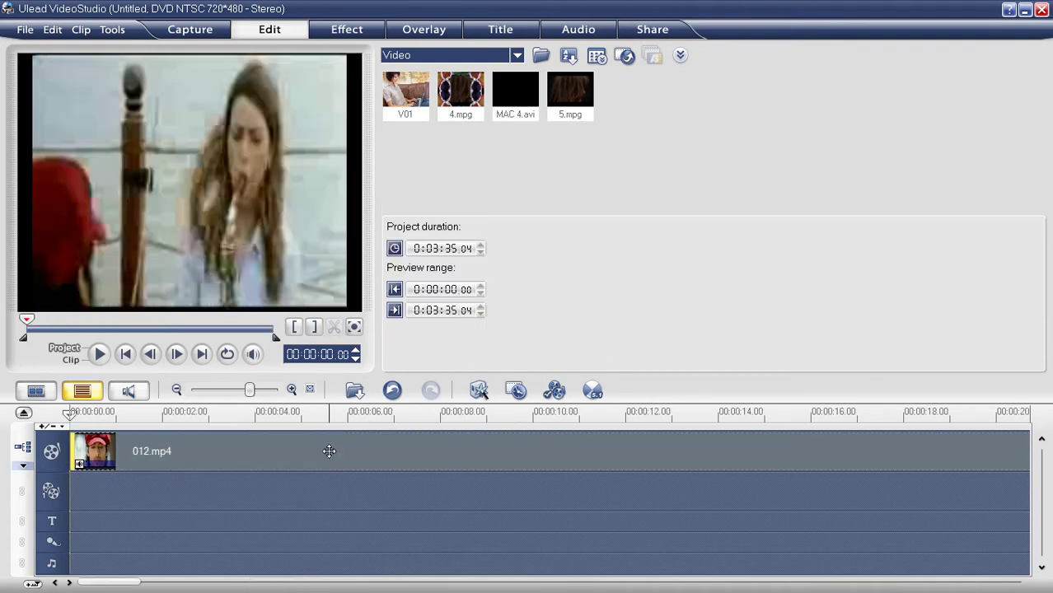
Step: Split 012.mp4 at about 2:14 and delete the trailing part
left_click_drag(37, 332, 183, 330)
left_click(334, 327)
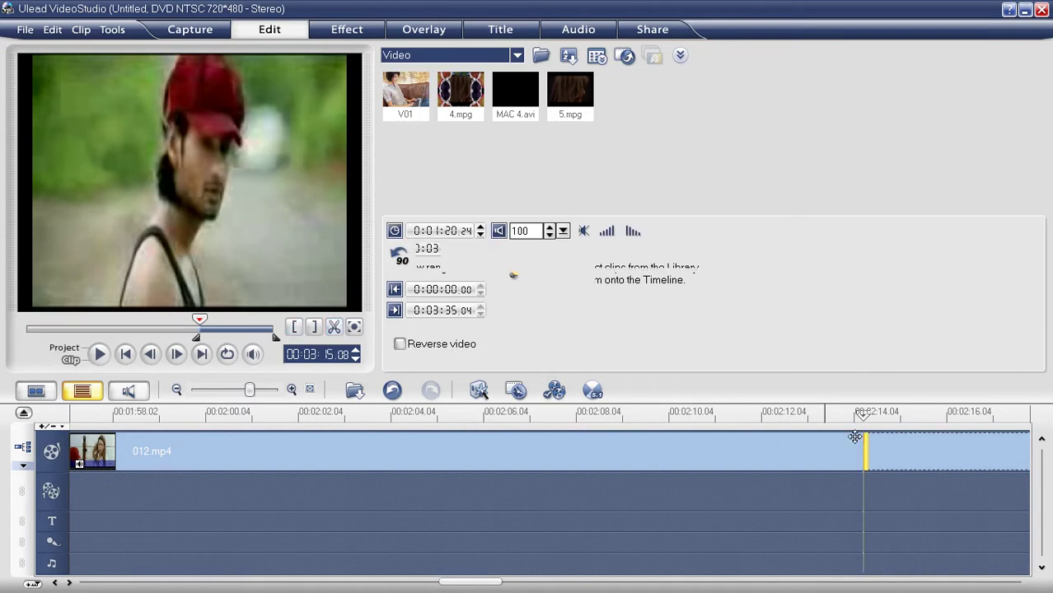
key("Delete")
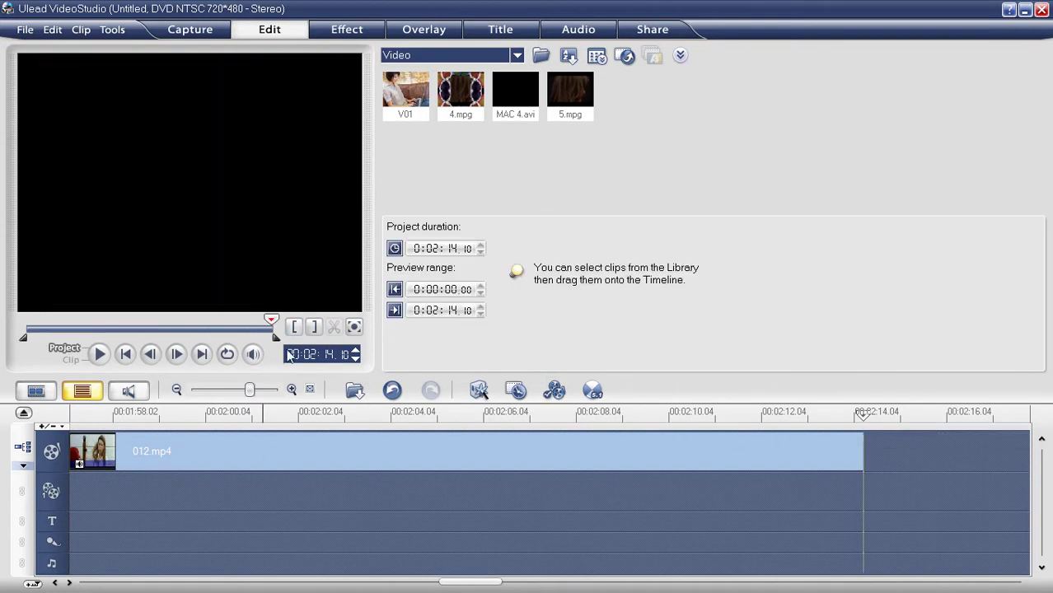
left_click(352, 397)
Step: Insert Back.psd, drop it on the overlay track and lengthen it along the timeline
left_click(379, 444)
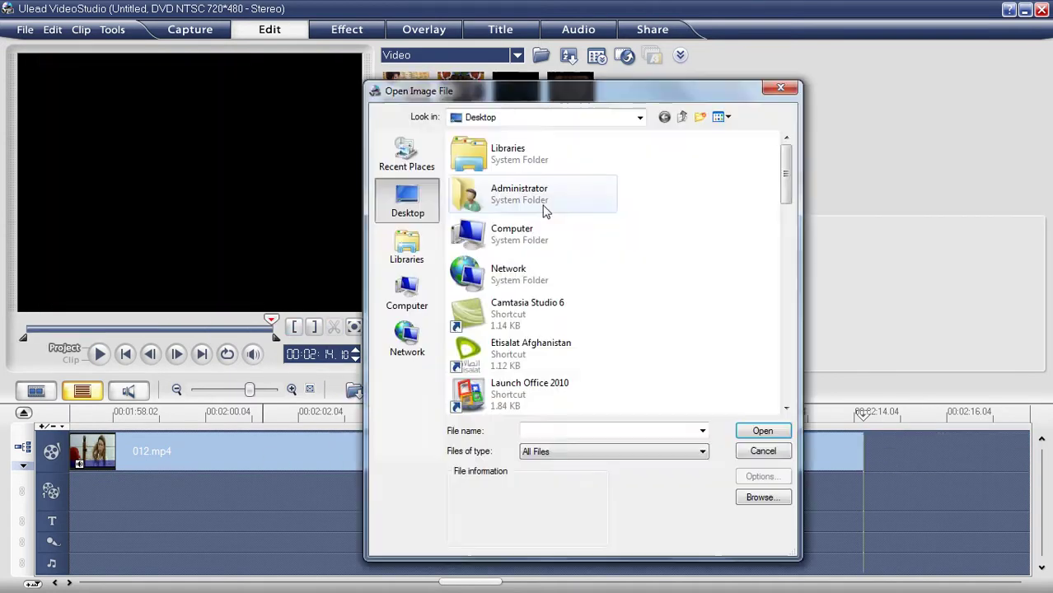
left_click_drag(785, 175, 785, 371)
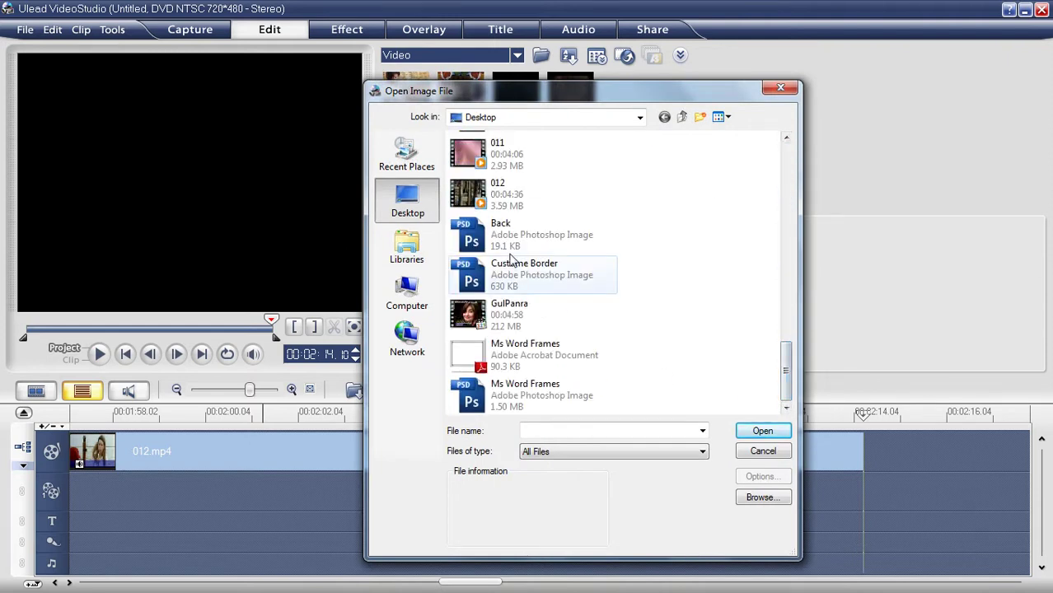
left_click(505, 228)
double_click(505, 228)
left_click_drag(572, 443, 73, 489)
left_click_drag(201, 482, 1004, 495)
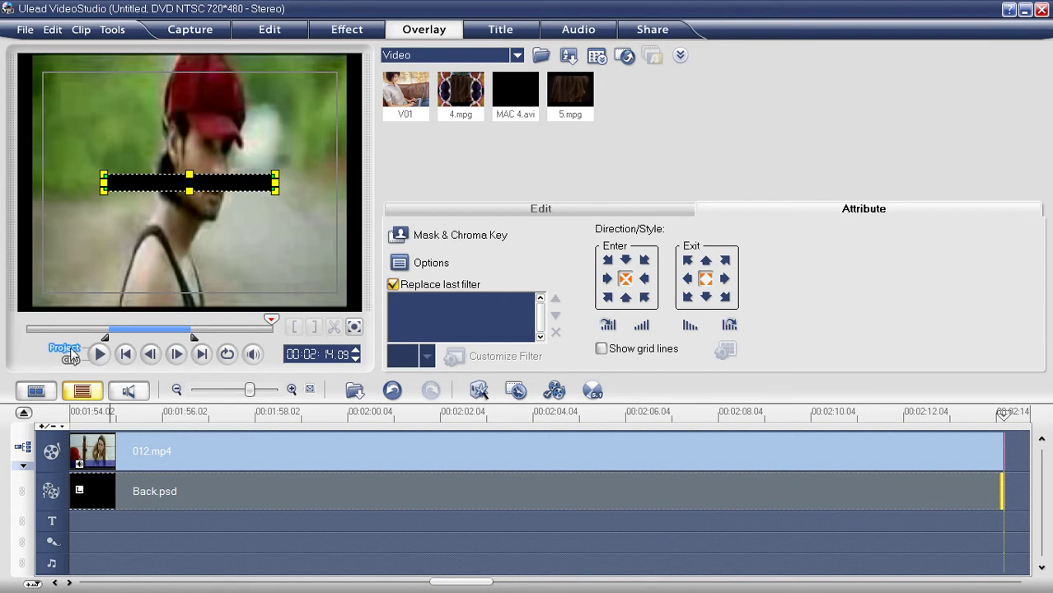
Step: Move and stretch the black strip to span the bottom of the video frame
left_click(70, 347)
left_click(126, 354)
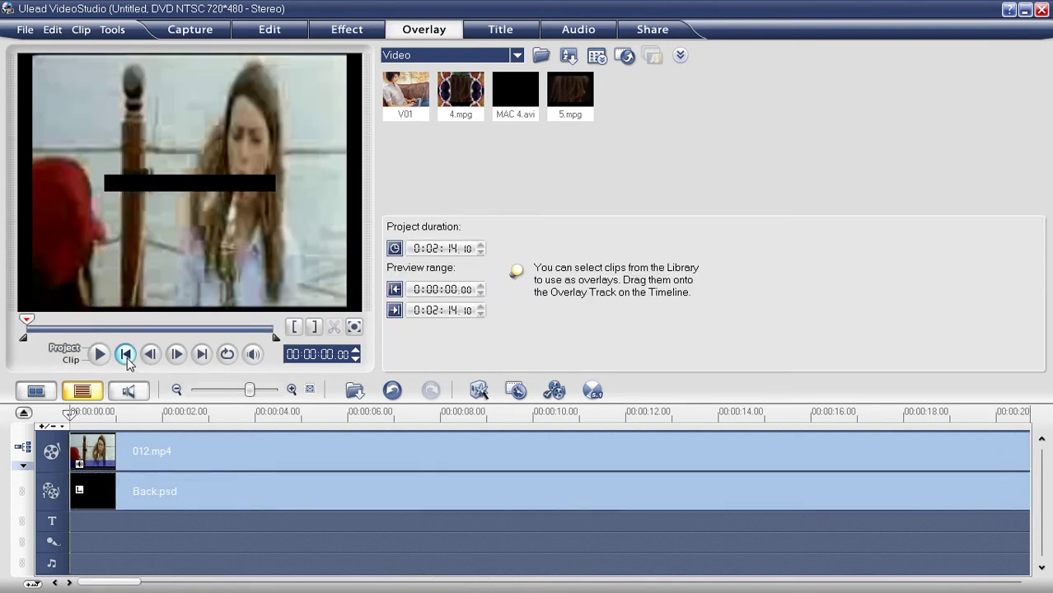
left_click(205, 486)
left_click_drag(188, 186, 101, 306)
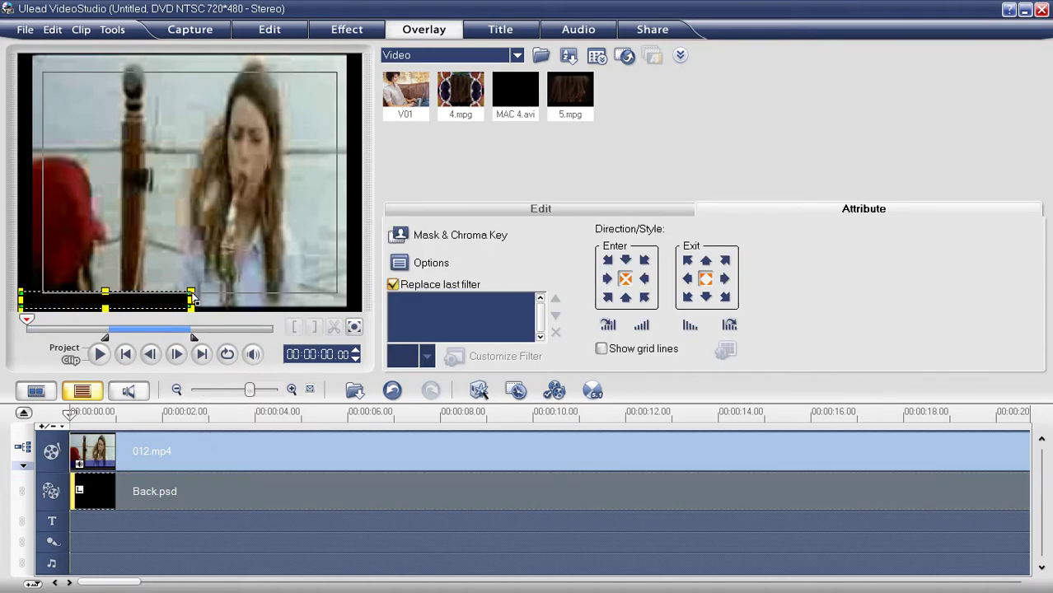
left_click_drag(192, 294, 359, 284)
left_click_drag(252, 293, 249, 294)
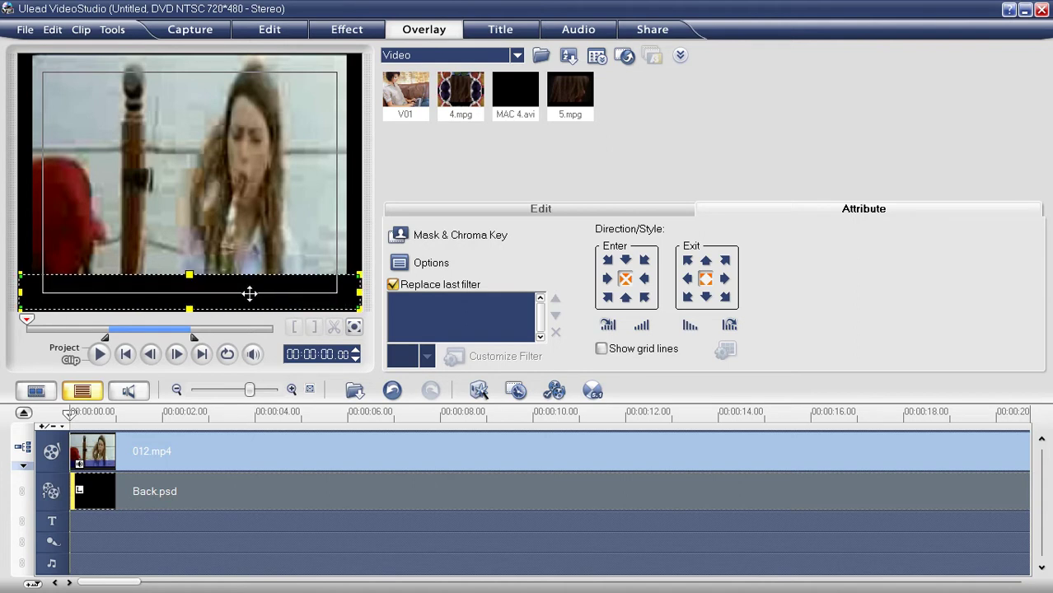
left_click_drag(342, 292, 365, 301)
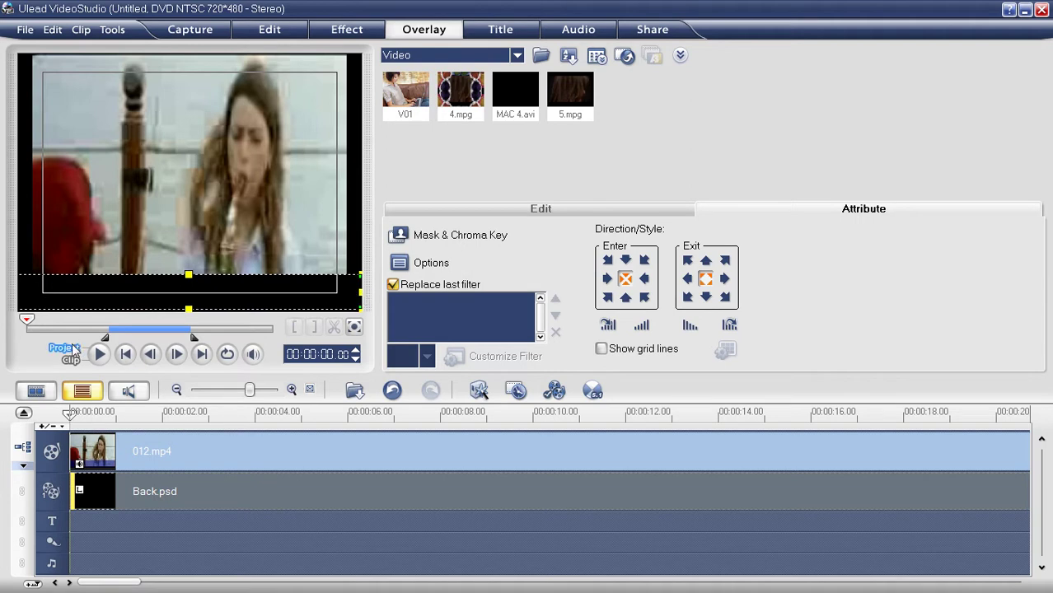
left_click(72, 348)
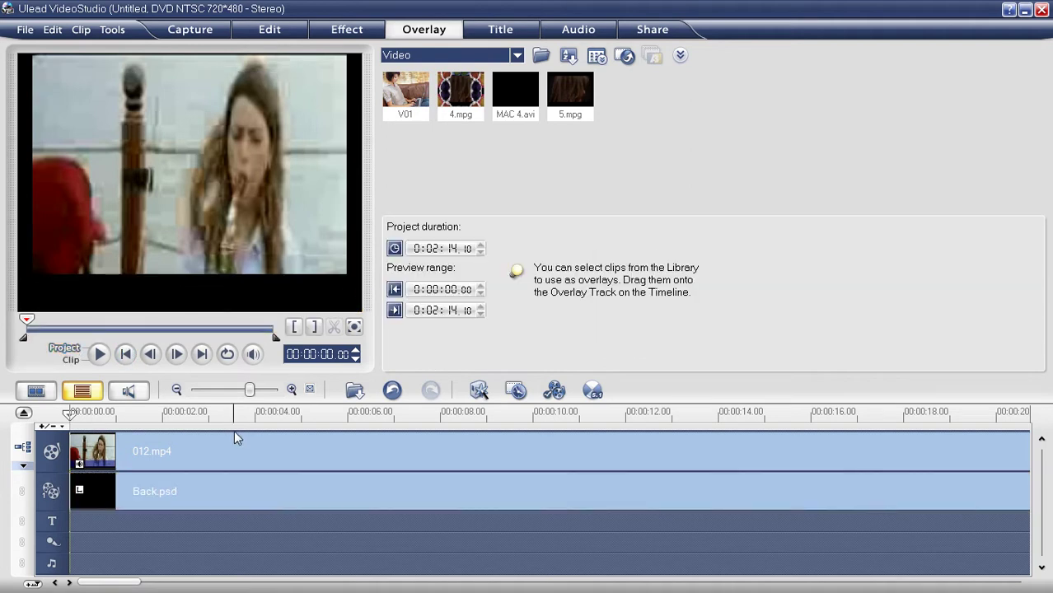
Step: Start a custom video file output in the Ulead Video Studio 11 > Practice videos folder
left_click(652, 29)
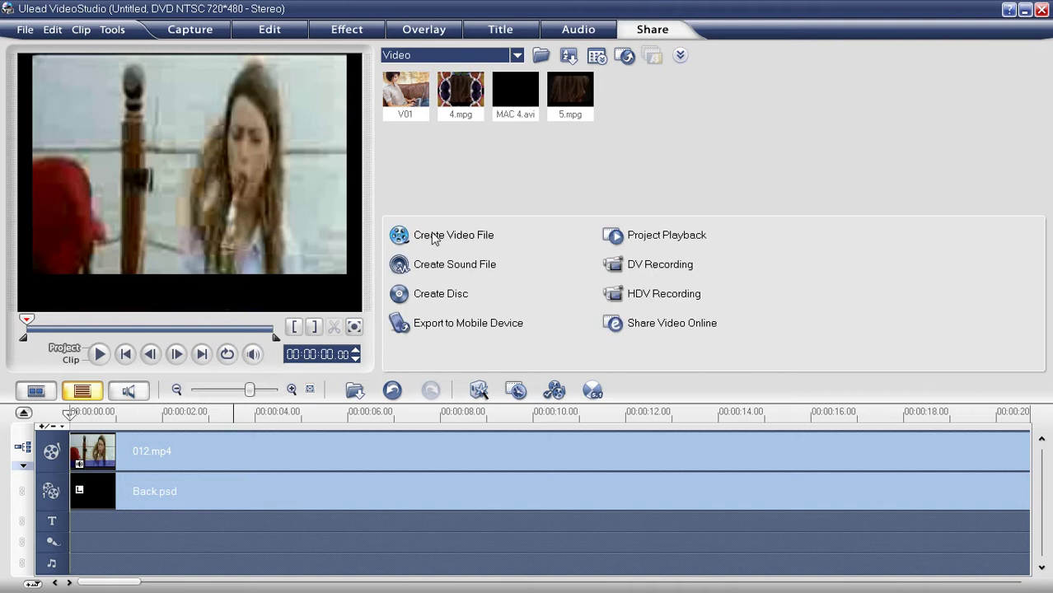
left_click(435, 235)
left_click(432, 464)
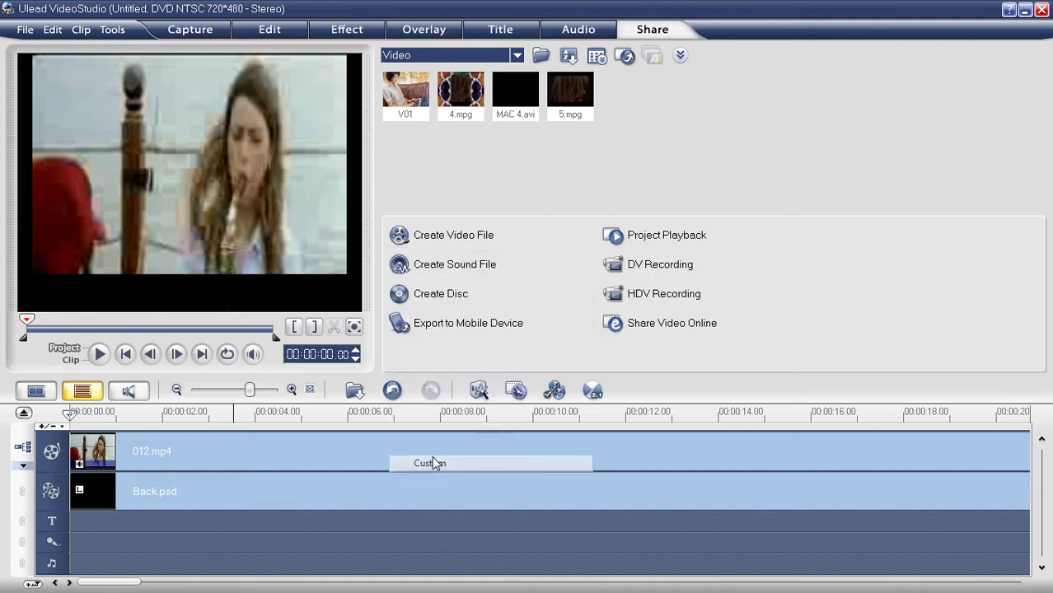
left_click_drag(678, 206, 678, 298)
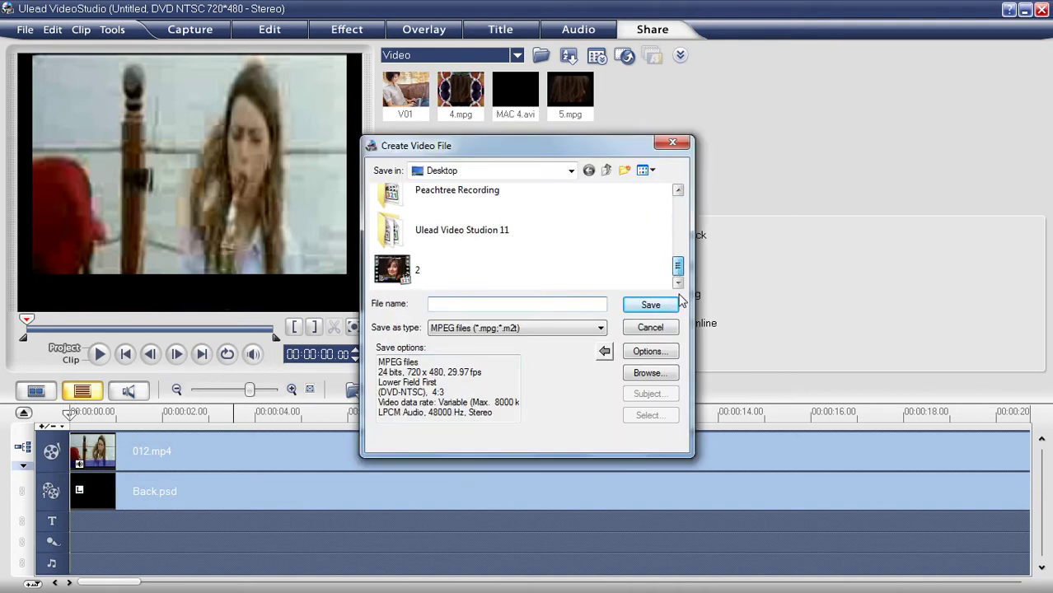
double_click(491, 233)
double_click(491, 233)
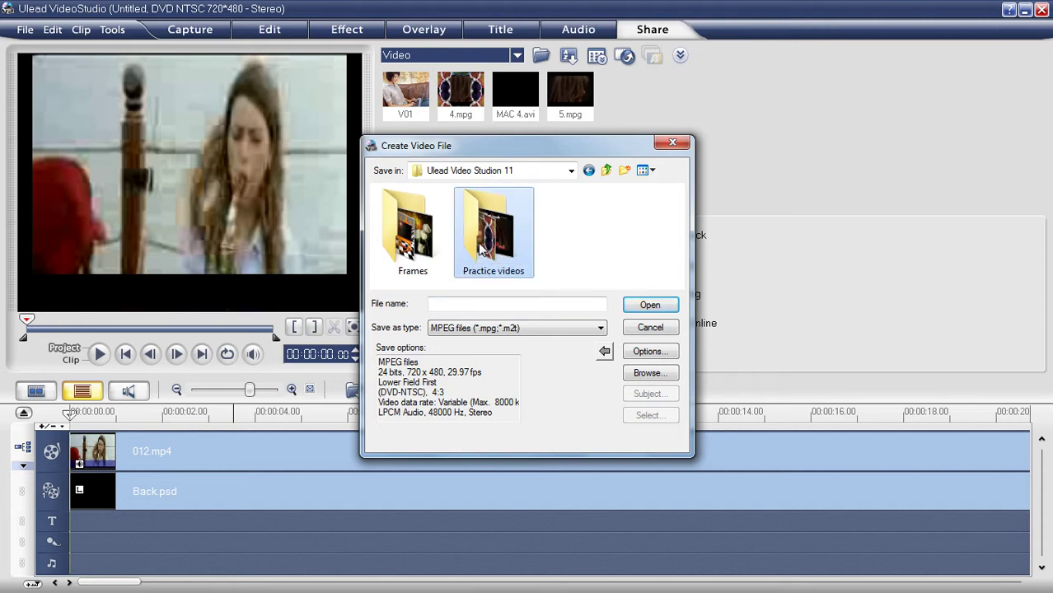
scroll(674, 221, "down", 2)
Step: Render the project as 6.mpg, then stop the preview and delete both timeline clips
left_click(519, 308)
left_click(650, 305)
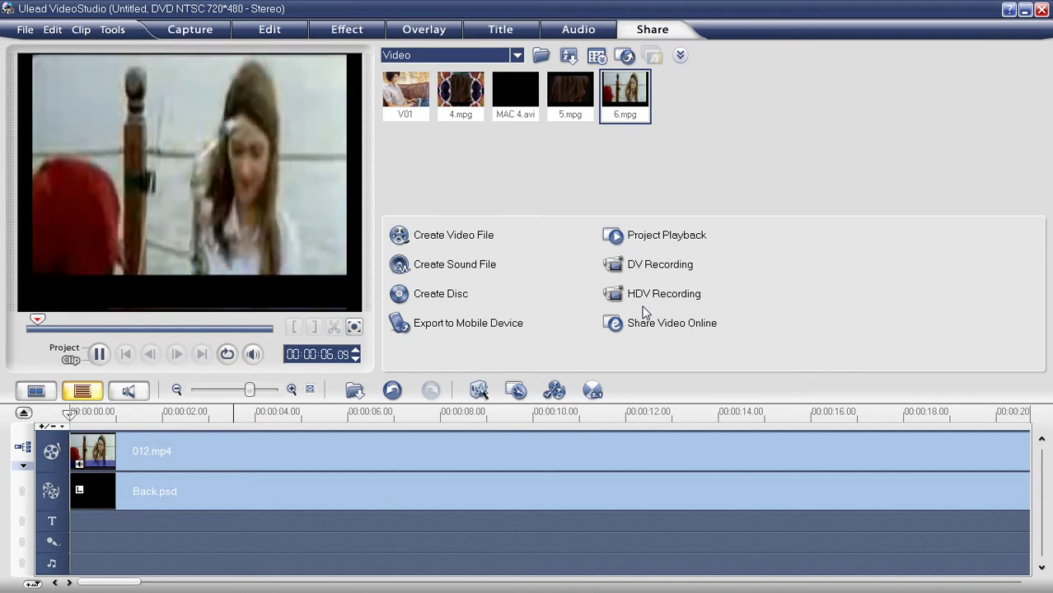
key("space")
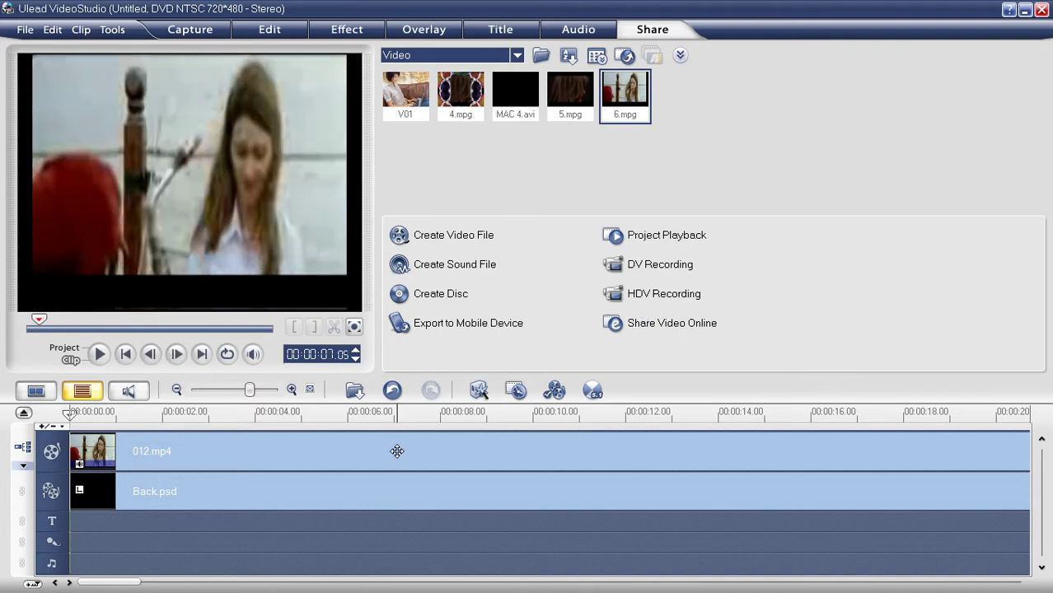
key("Delete")
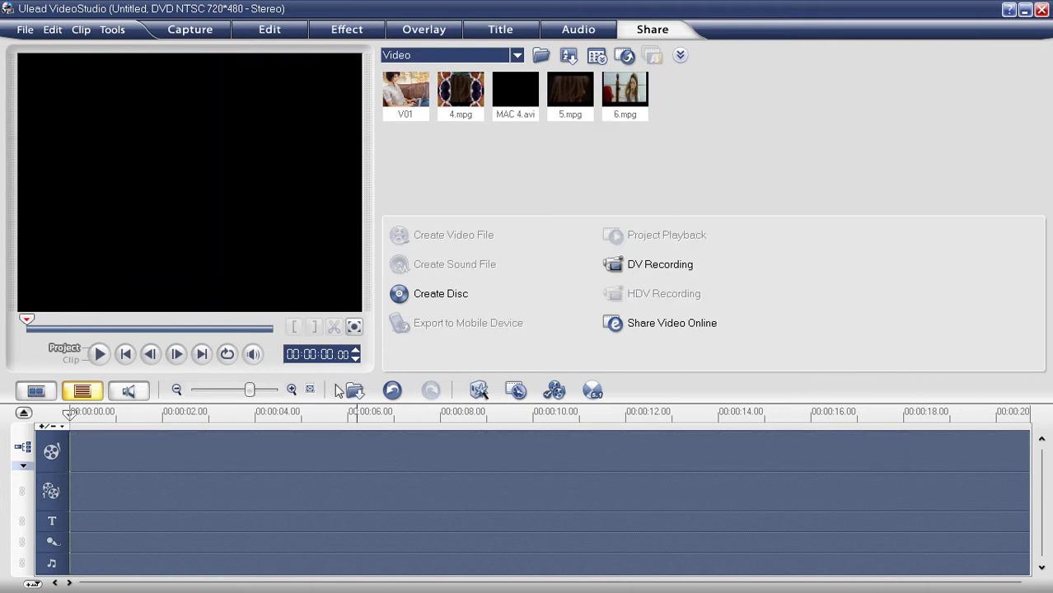
Step: Insert 6.mpg from Practice videos onto the video track
left_click(353, 391)
left_click(375, 413)
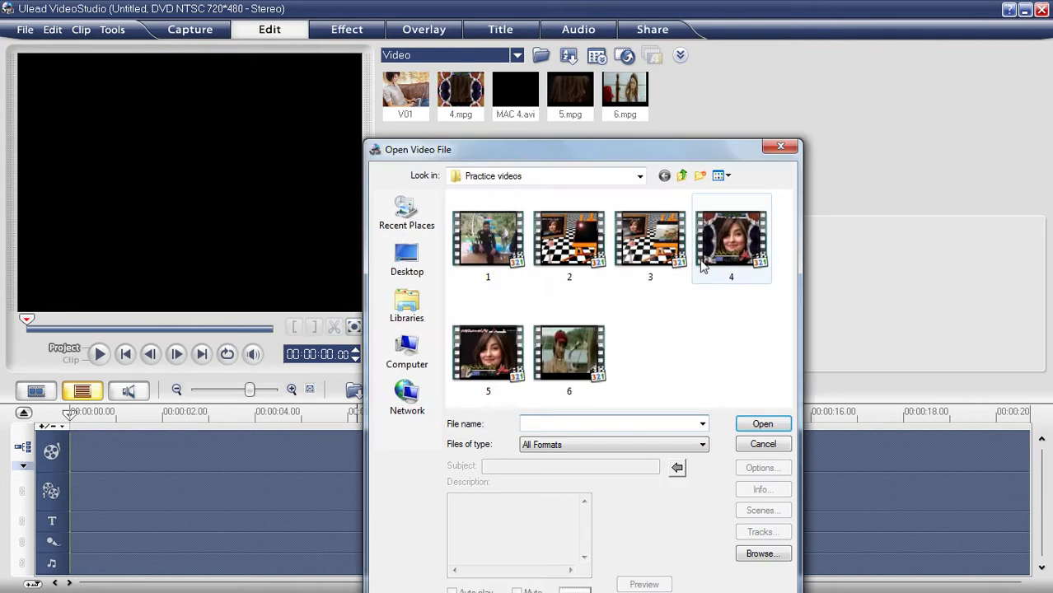
left_click(488, 352)
double_click(580, 353)
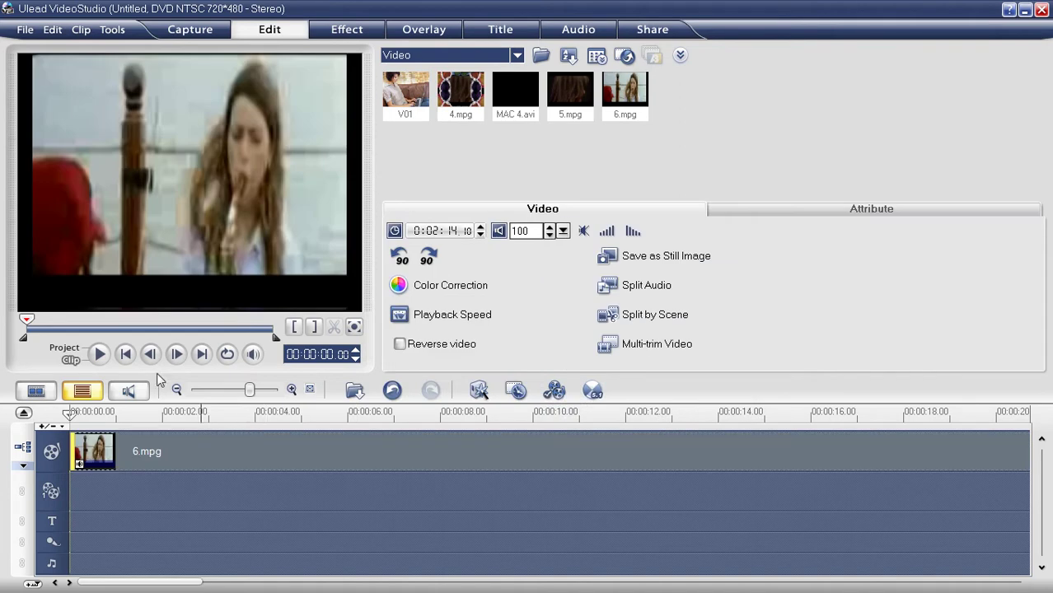
Step: Insert 1 Title.psd from the Desktop and move it onto the overlay track
left_click(354, 392)
left_click(388, 446)
left_click(407, 202)
left_click_drag(790, 272, 789, 324)
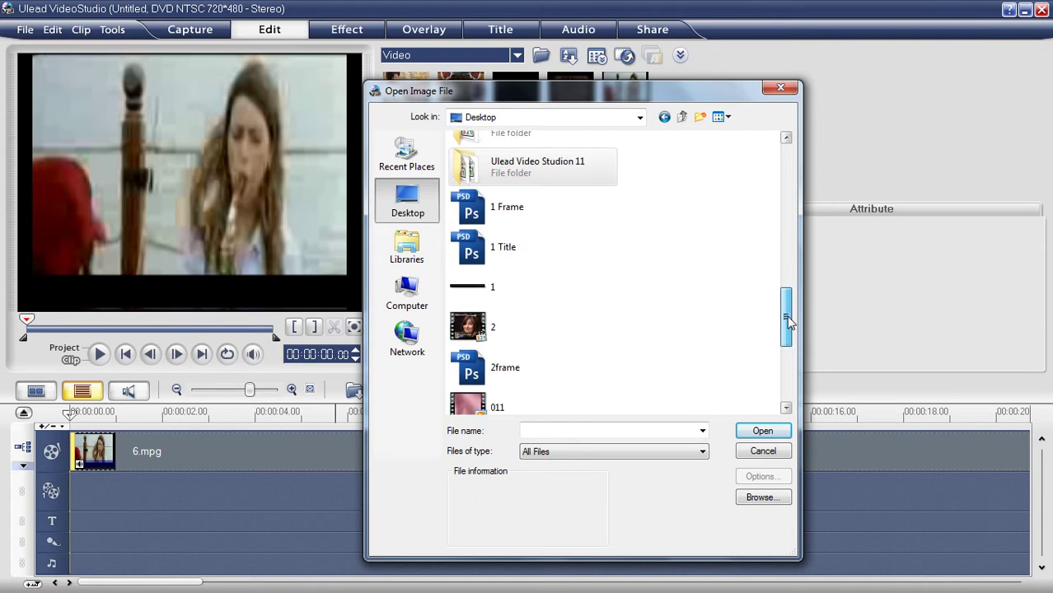
left_click(505, 295)
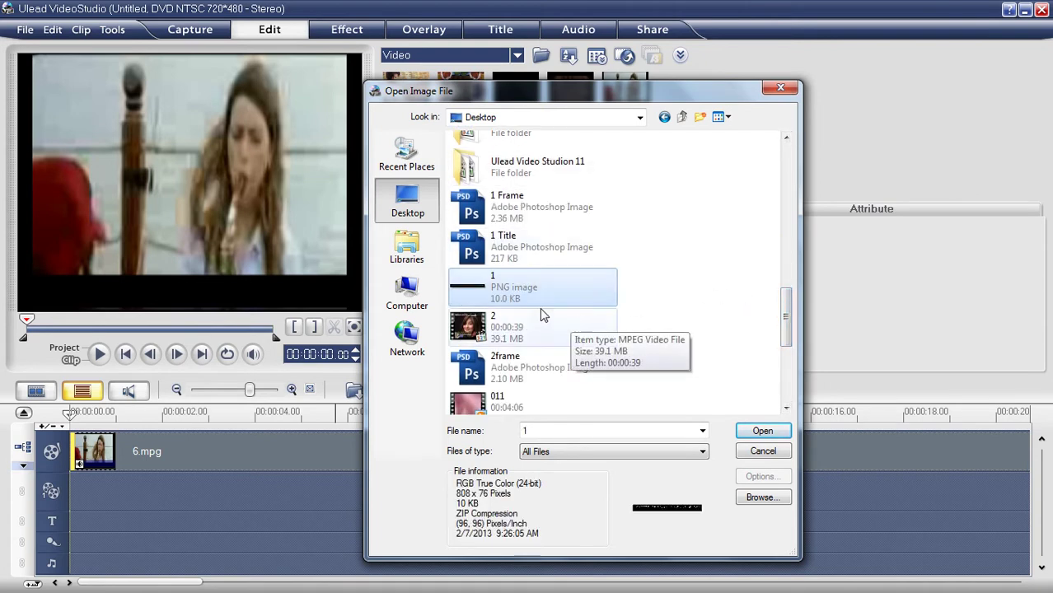
left_click(515, 251)
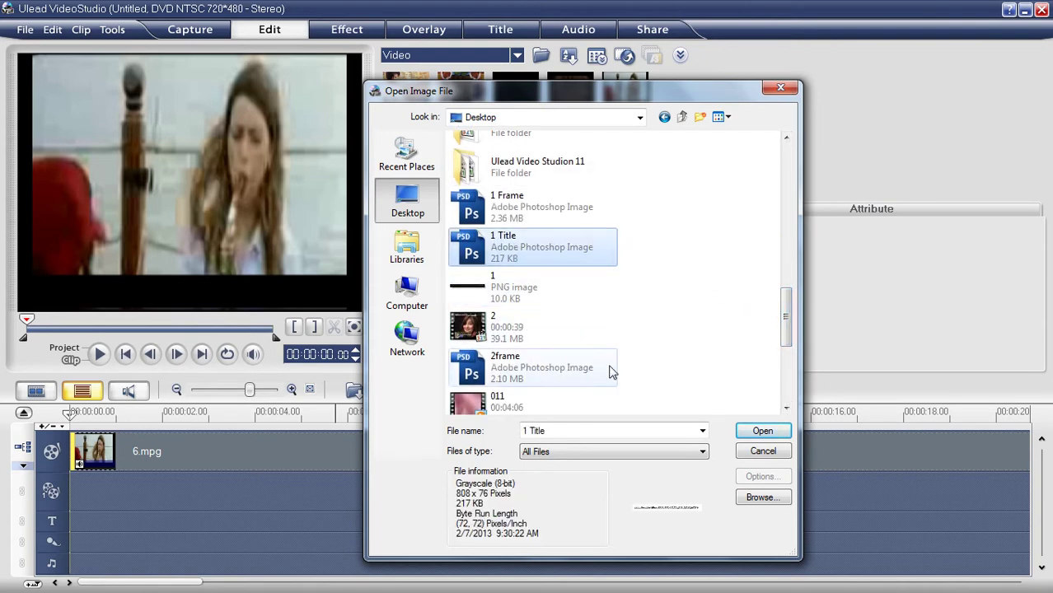
left_click(754, 433)
left_click_drag(588, 471, 73, 479)
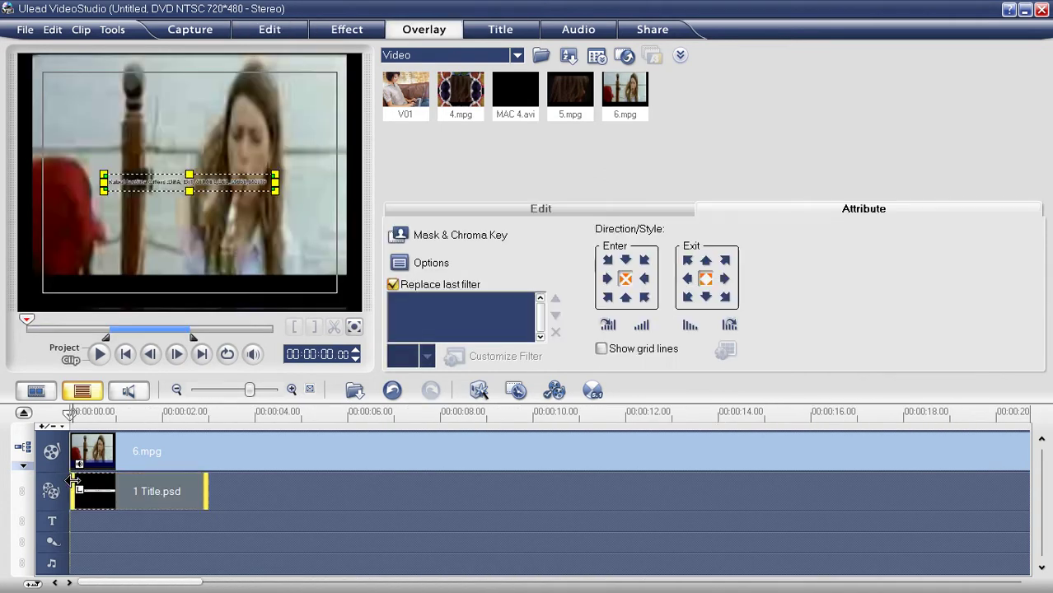
Step: Place the title banner at the frame bottom, entering from right and exiting left
left_click_drag(216, 183, 324, 291)
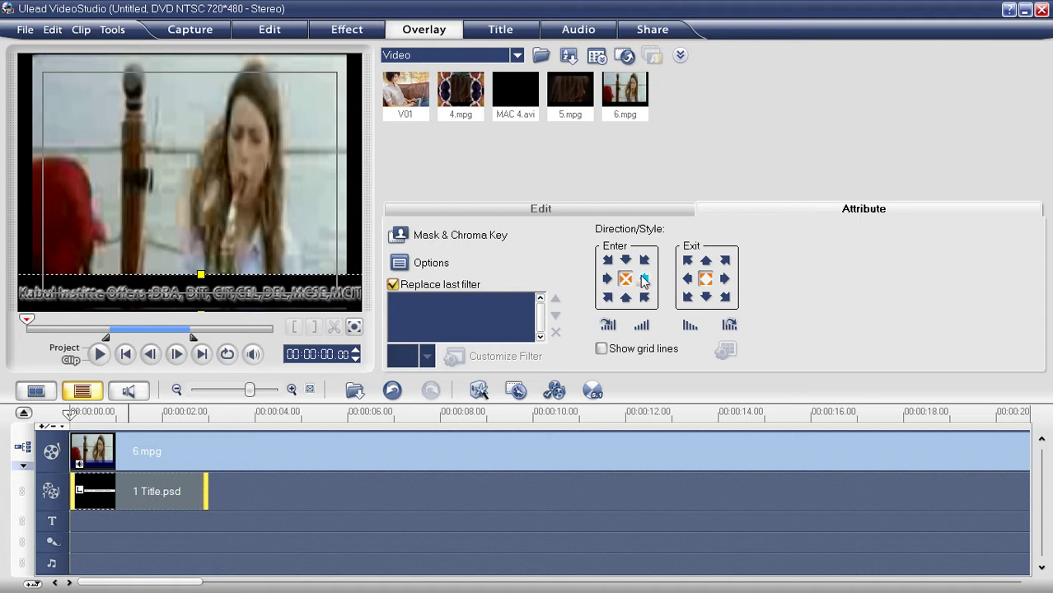
left_click(644, 280)
left_click(689, 280)
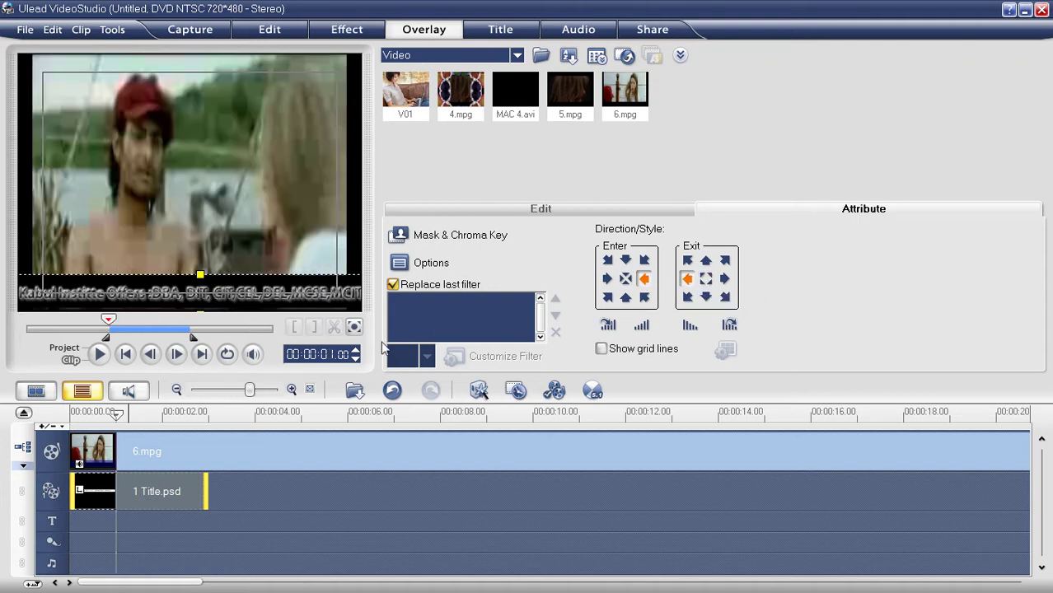
left_click(102, 355)
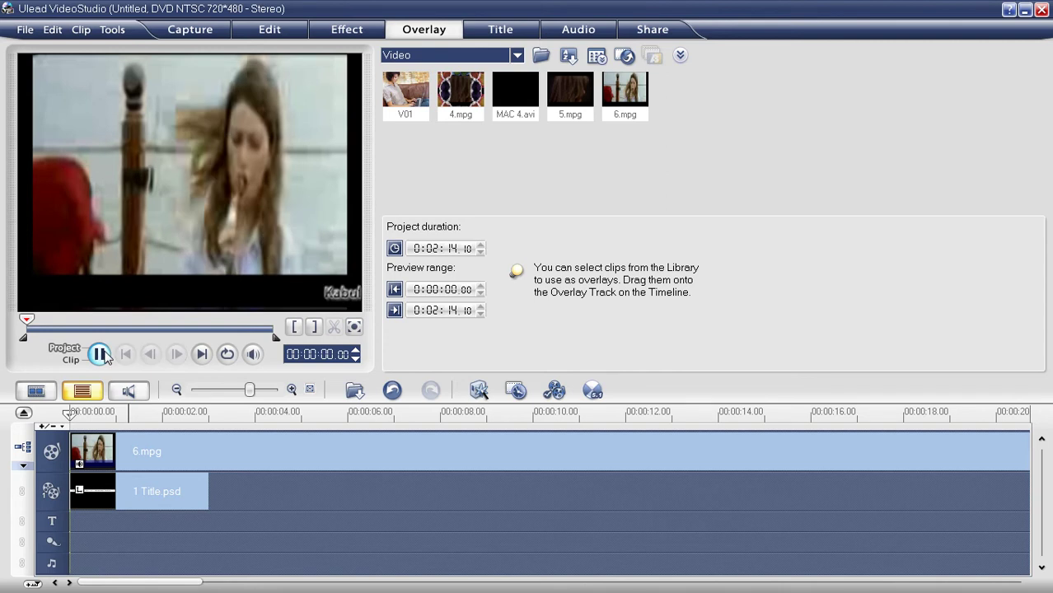
Step: Lengthen the 1 Title.psd overlay to about ten seconds and play the project to check
left_click(165, 492)
left_click_drag(197, 491, 539, 491)
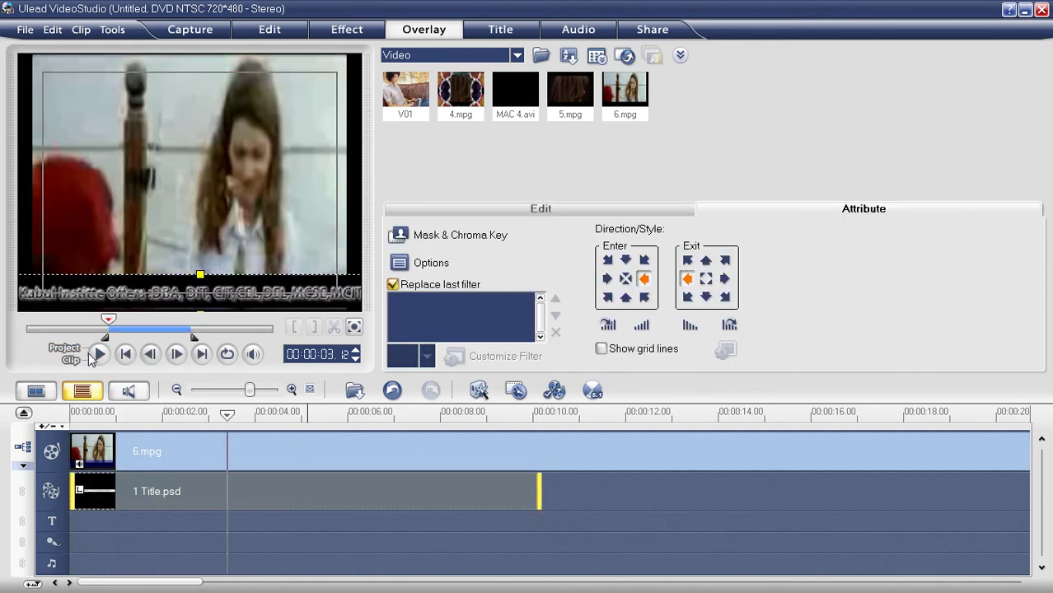
left_click(70, 350)
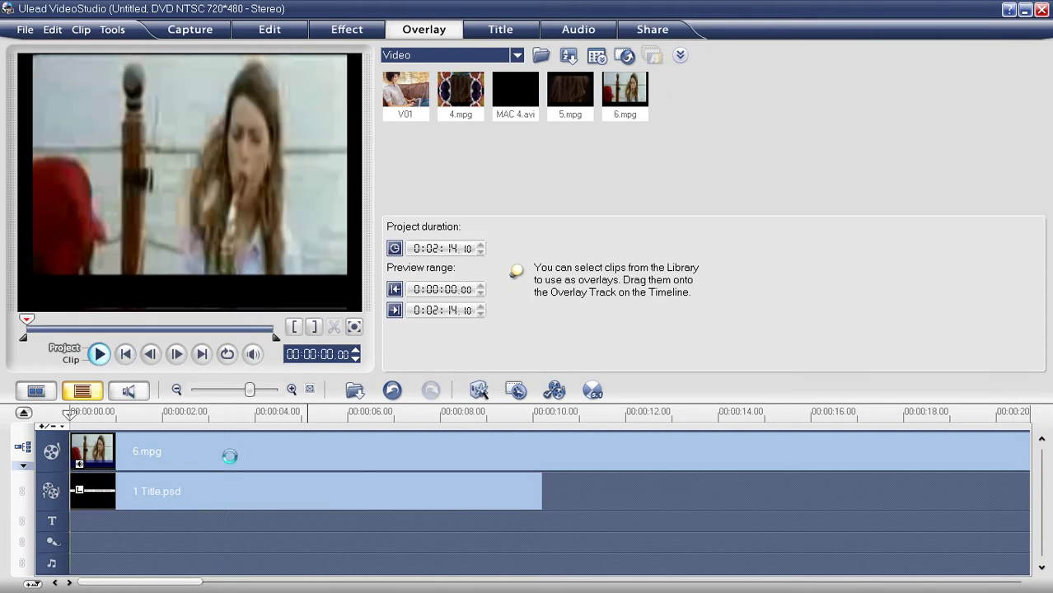
key("space")
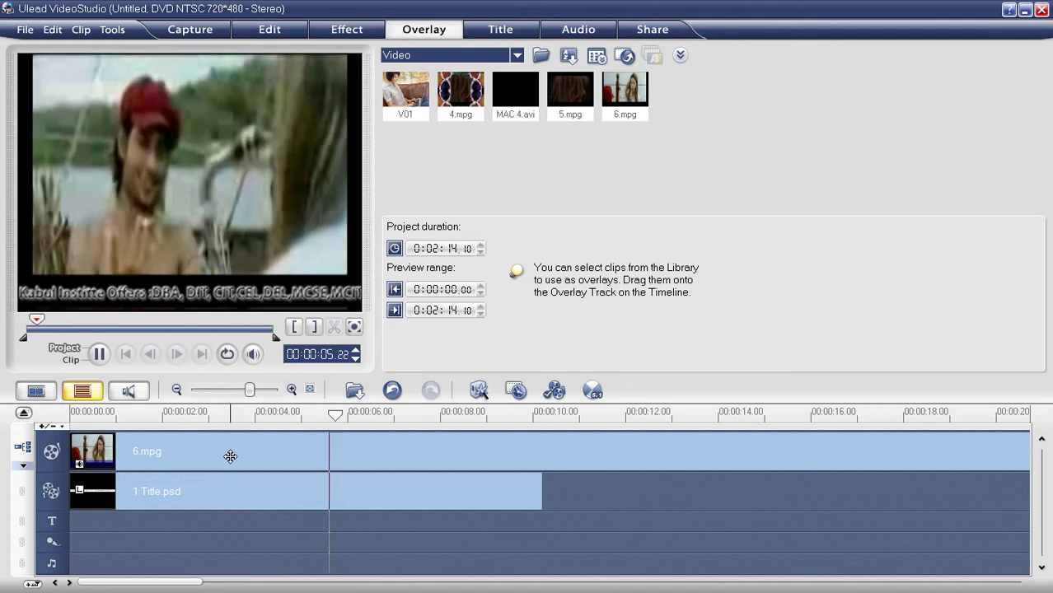
key("space")
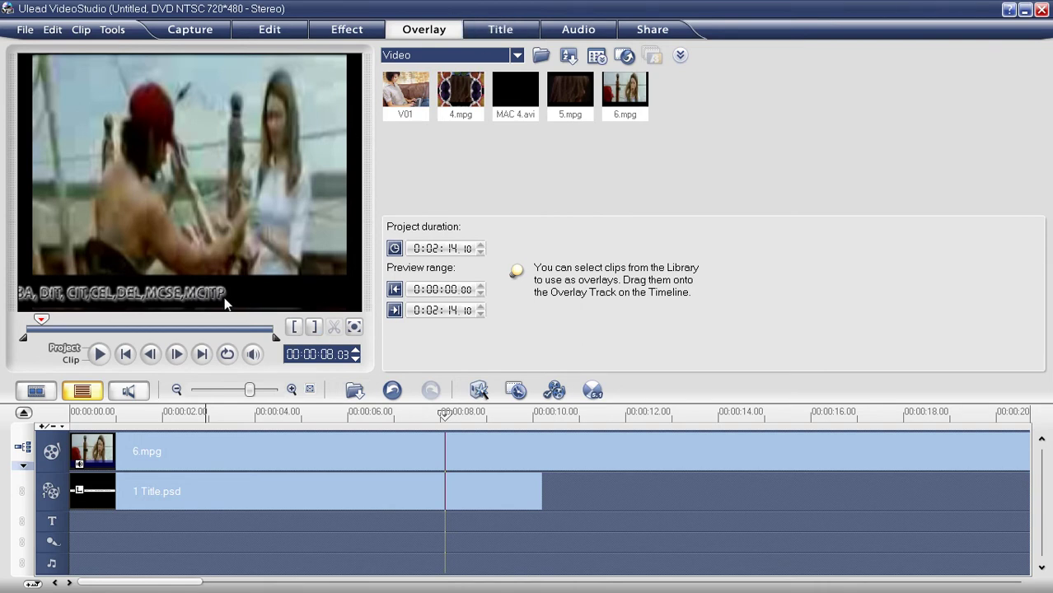
left_click(234, 486)
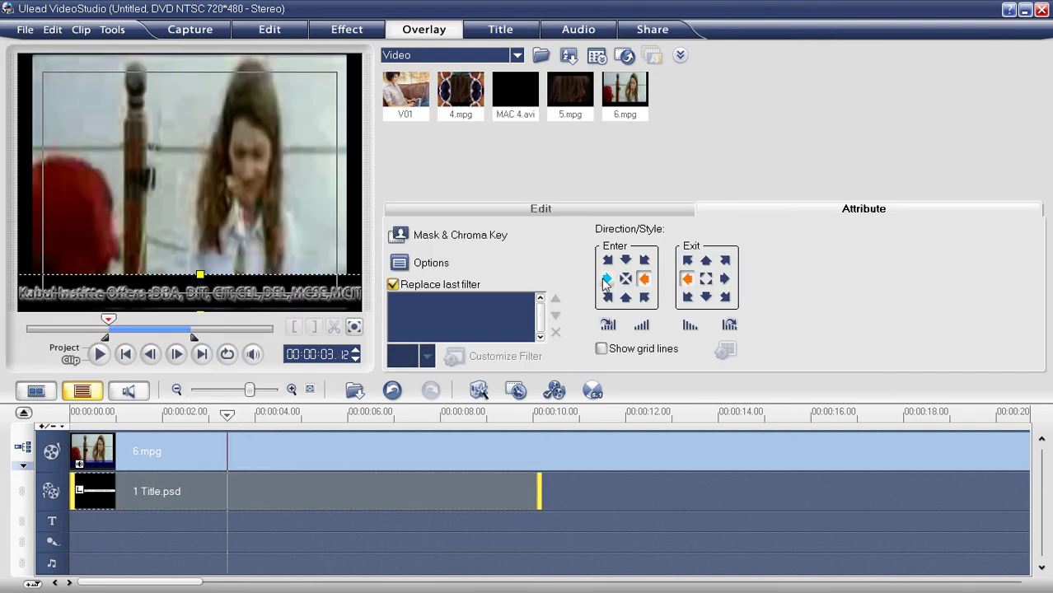